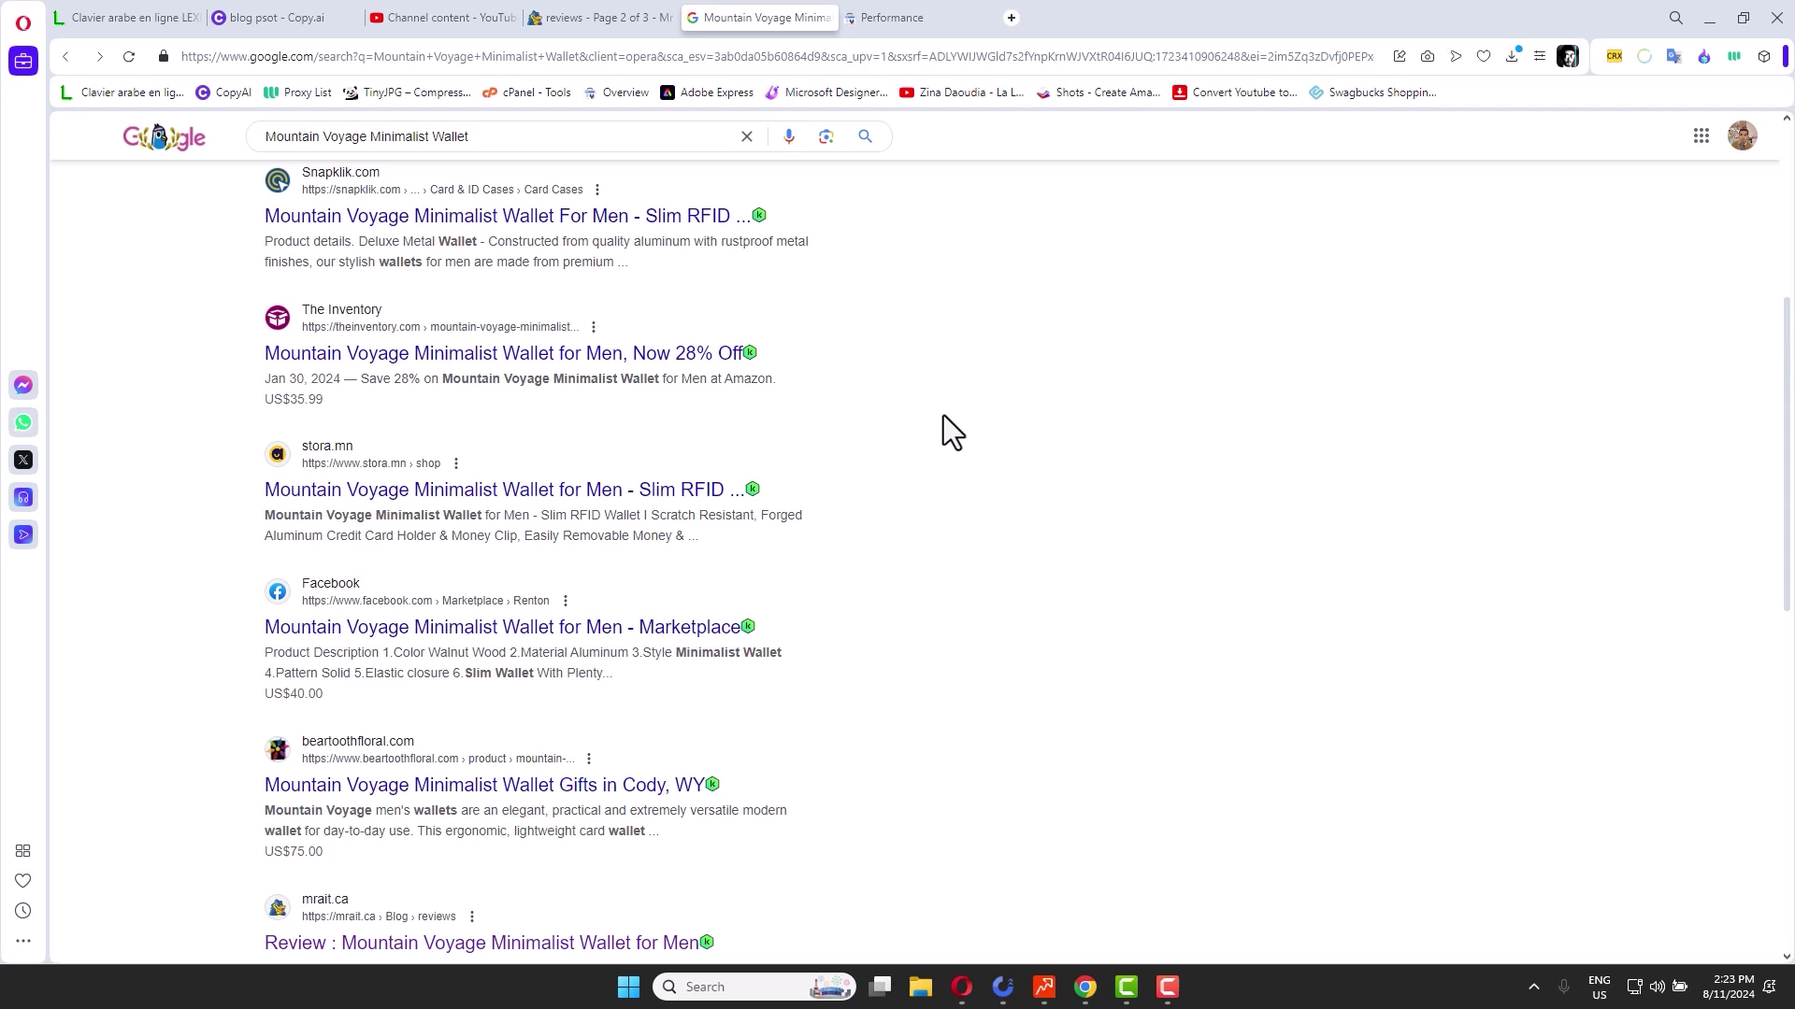
Bring the Insight Analyzer window with its 50 extracted wallet questions over the Google results.
{"action": "left_click", "coordinate": [1002, 987]}
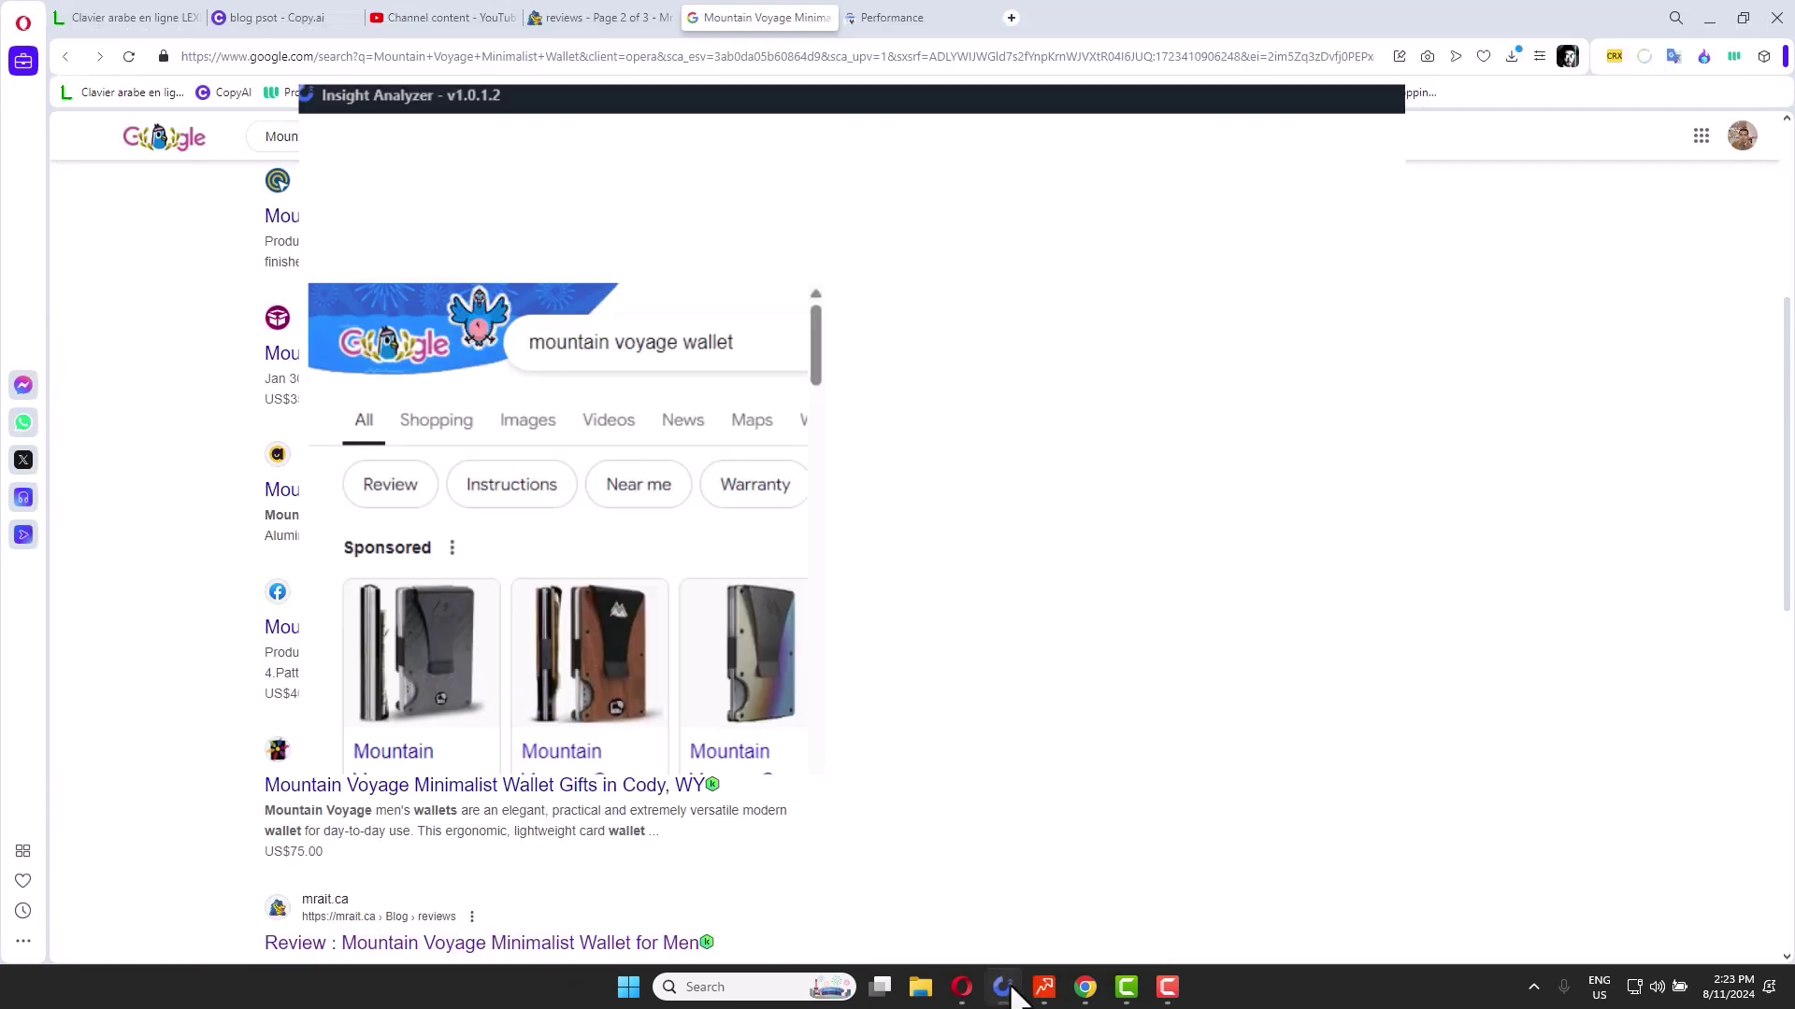
Maximize Insight Analyzer, visit the Dr.FarFar welcome page, return to PAA Extractor and select the old phrase.
{"action": "left_click", "coordinate": [1222, 122]}
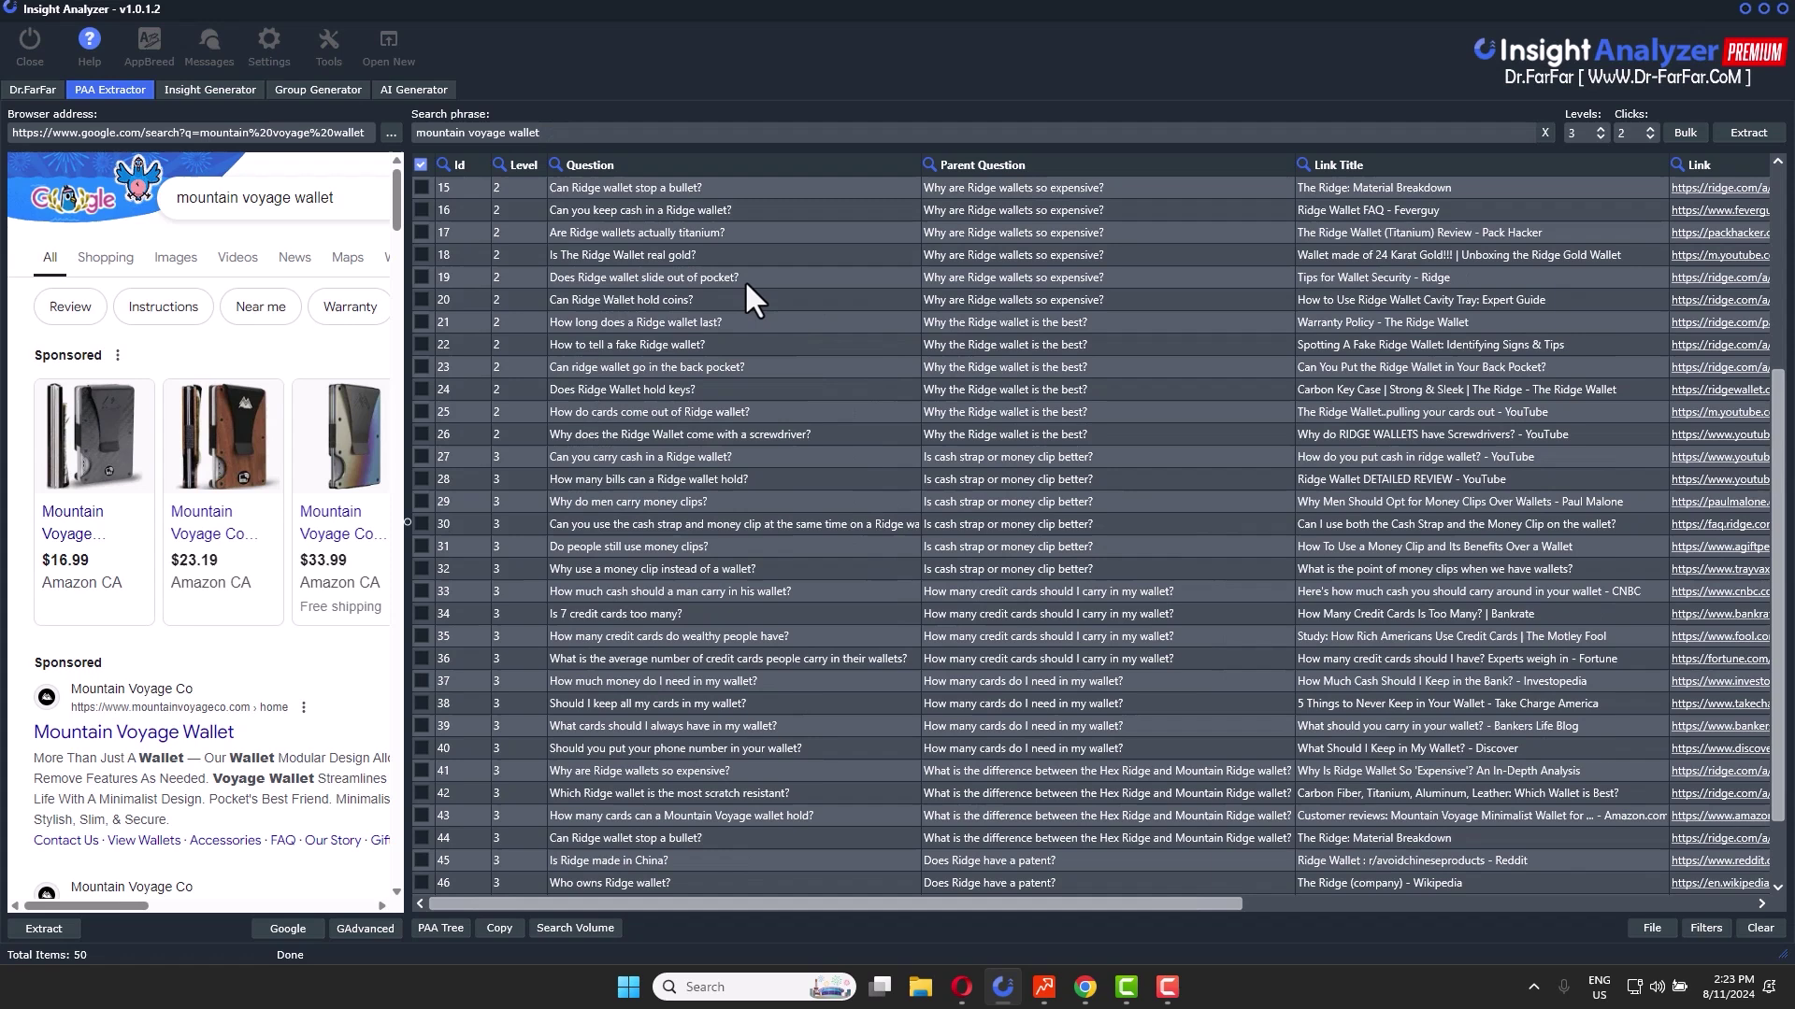
{"action": "scroll", "coordinate": [745, 279], "scroll_direction": "up", "scroll_amount": 5}
{"action": "scroll", "coordinate": [743, 290], "scroll_direction": "up", "scroll_amount": 1}
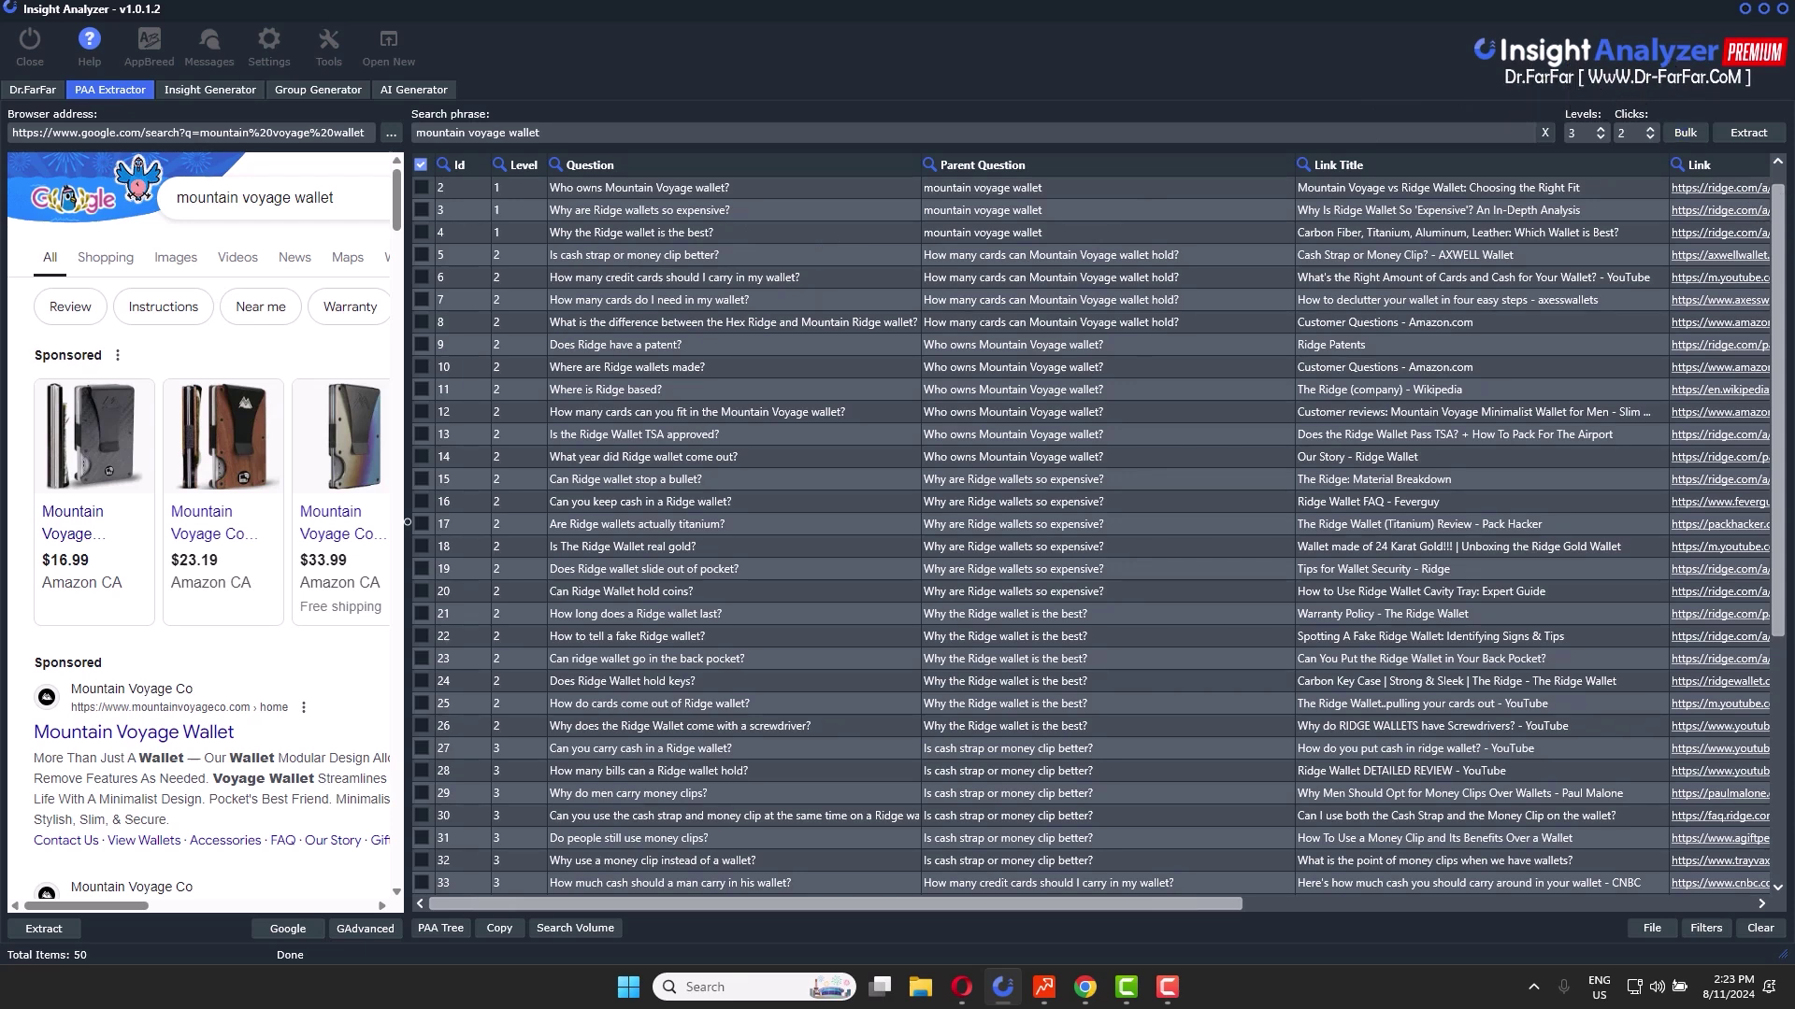
{"action": "left_click_drag", "start_coordinate": [1770, 238], "coordinate": [1760, 503]}
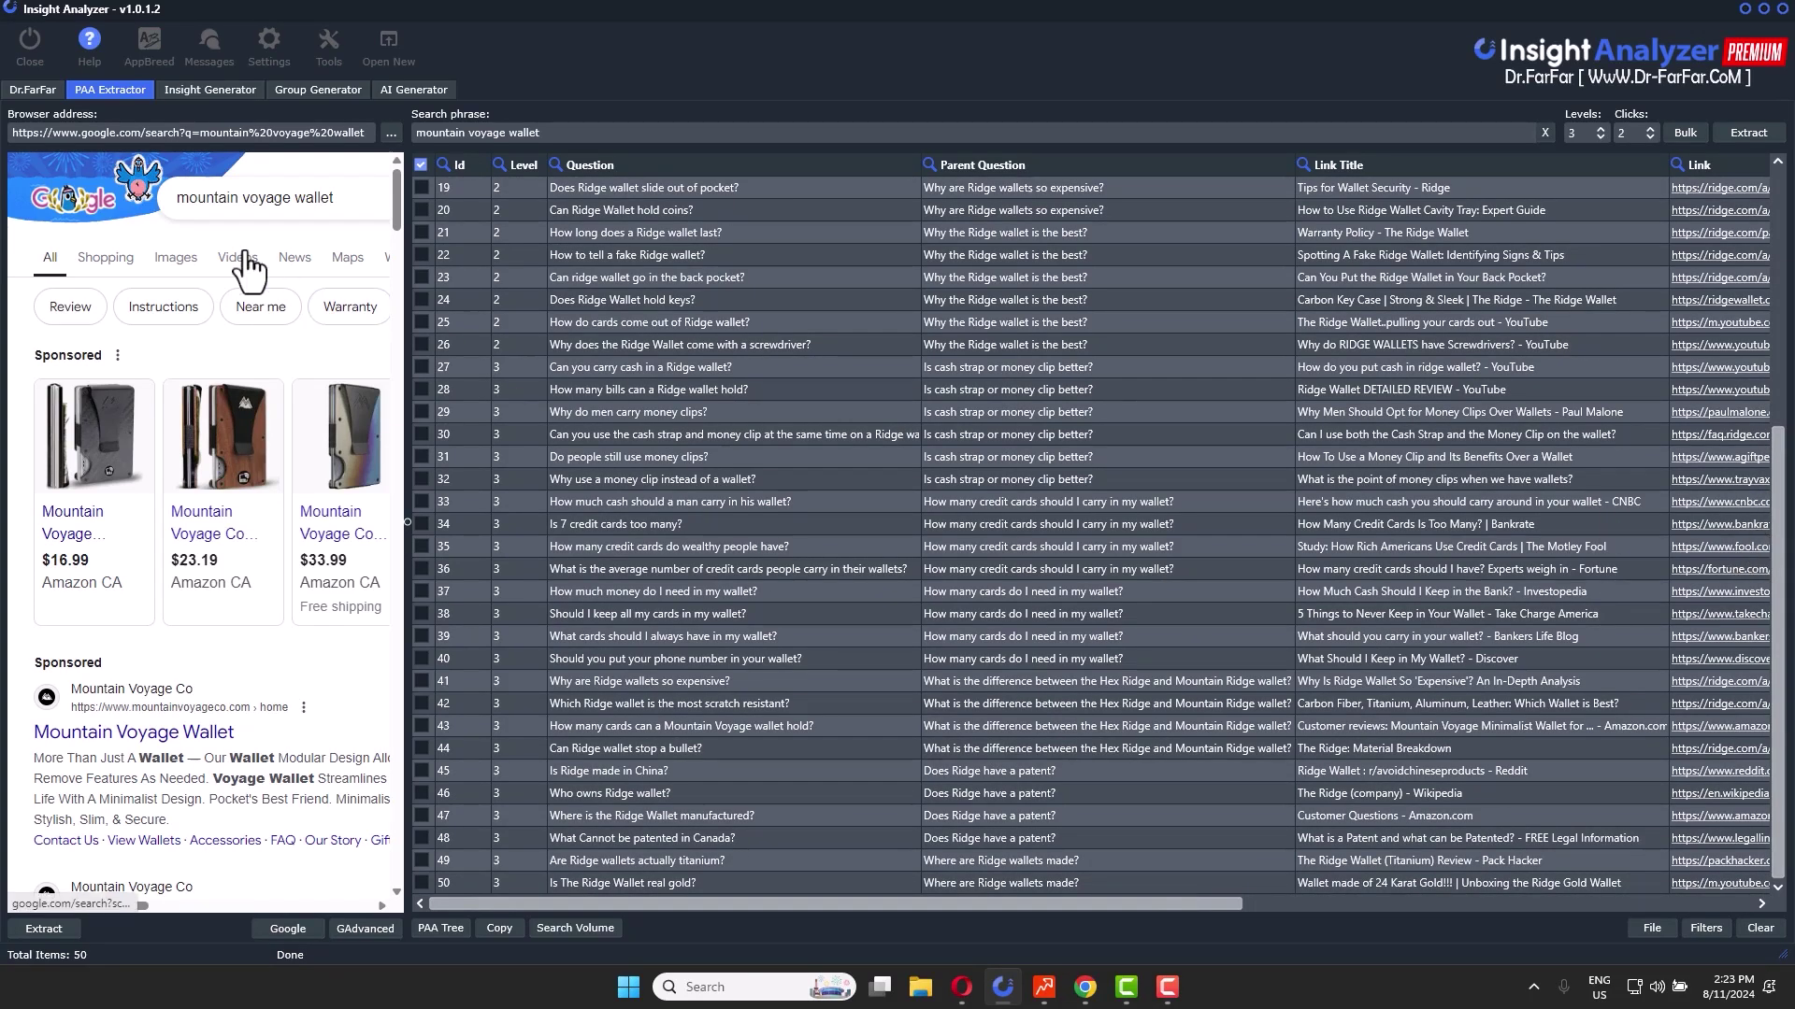
{"action": "left_click", "coordinate": [38, 93]}
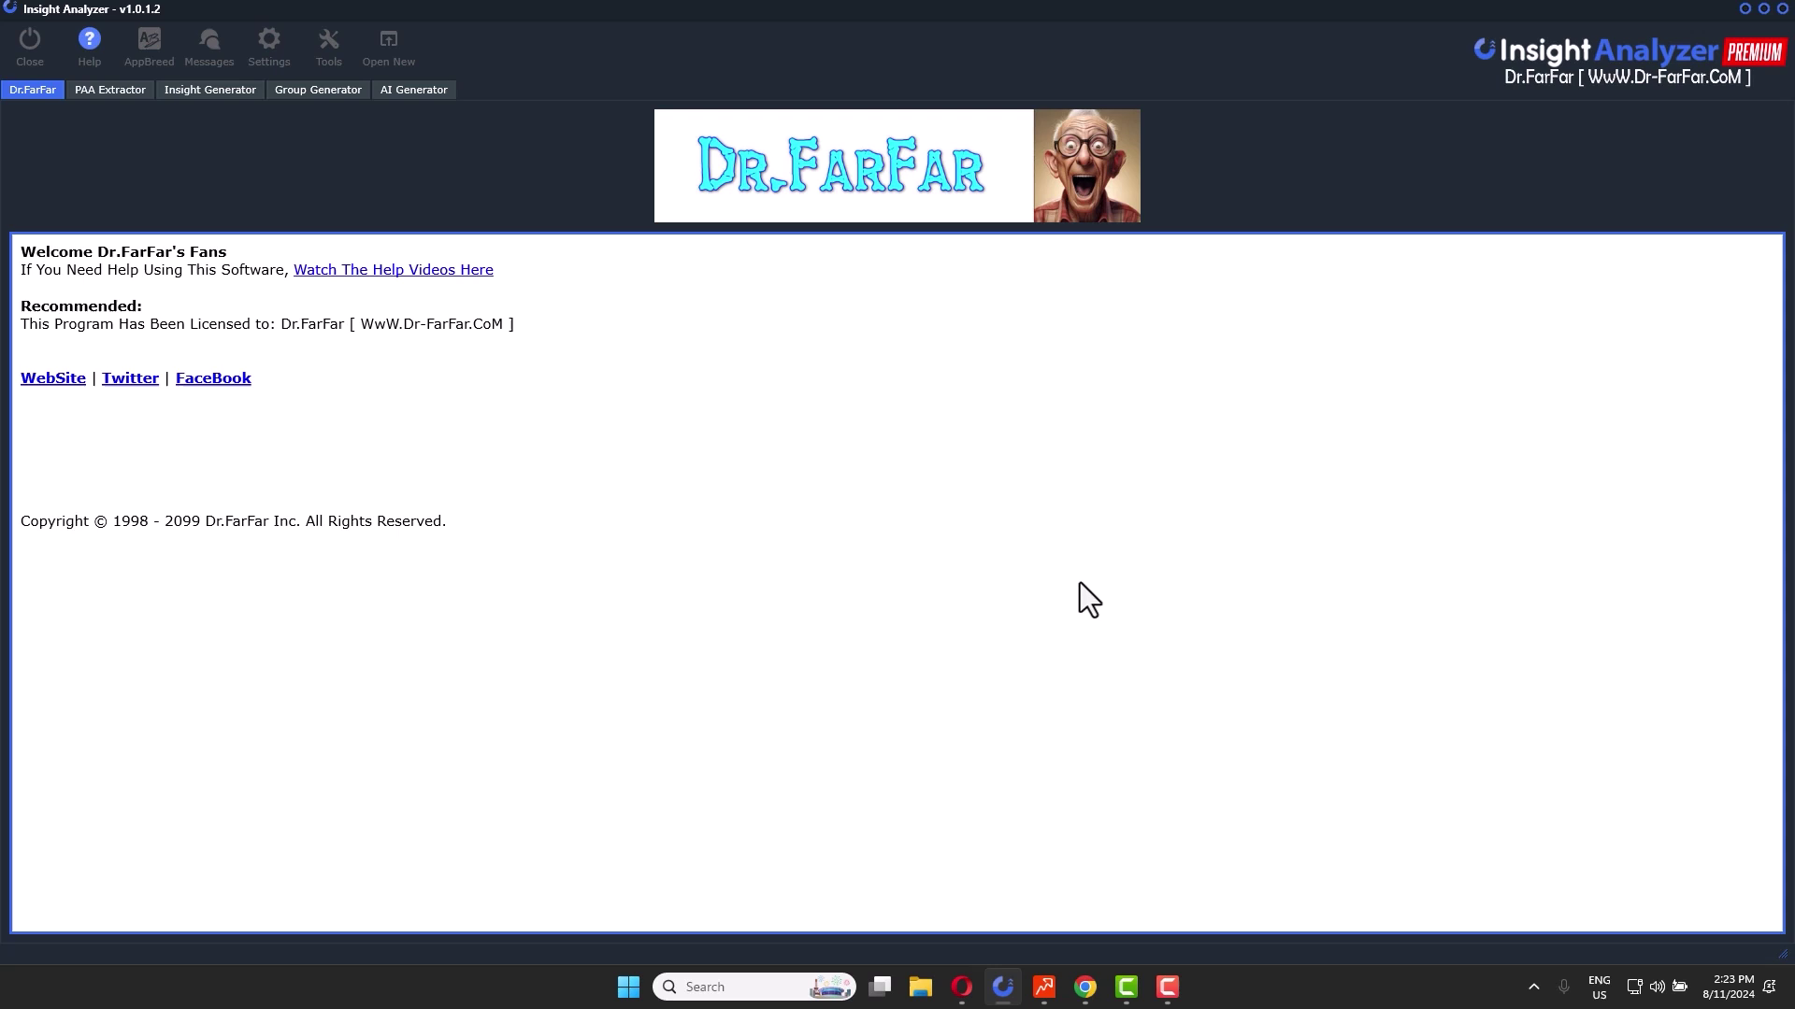
{"action": "left_click", "coordinate": [89, 98]}
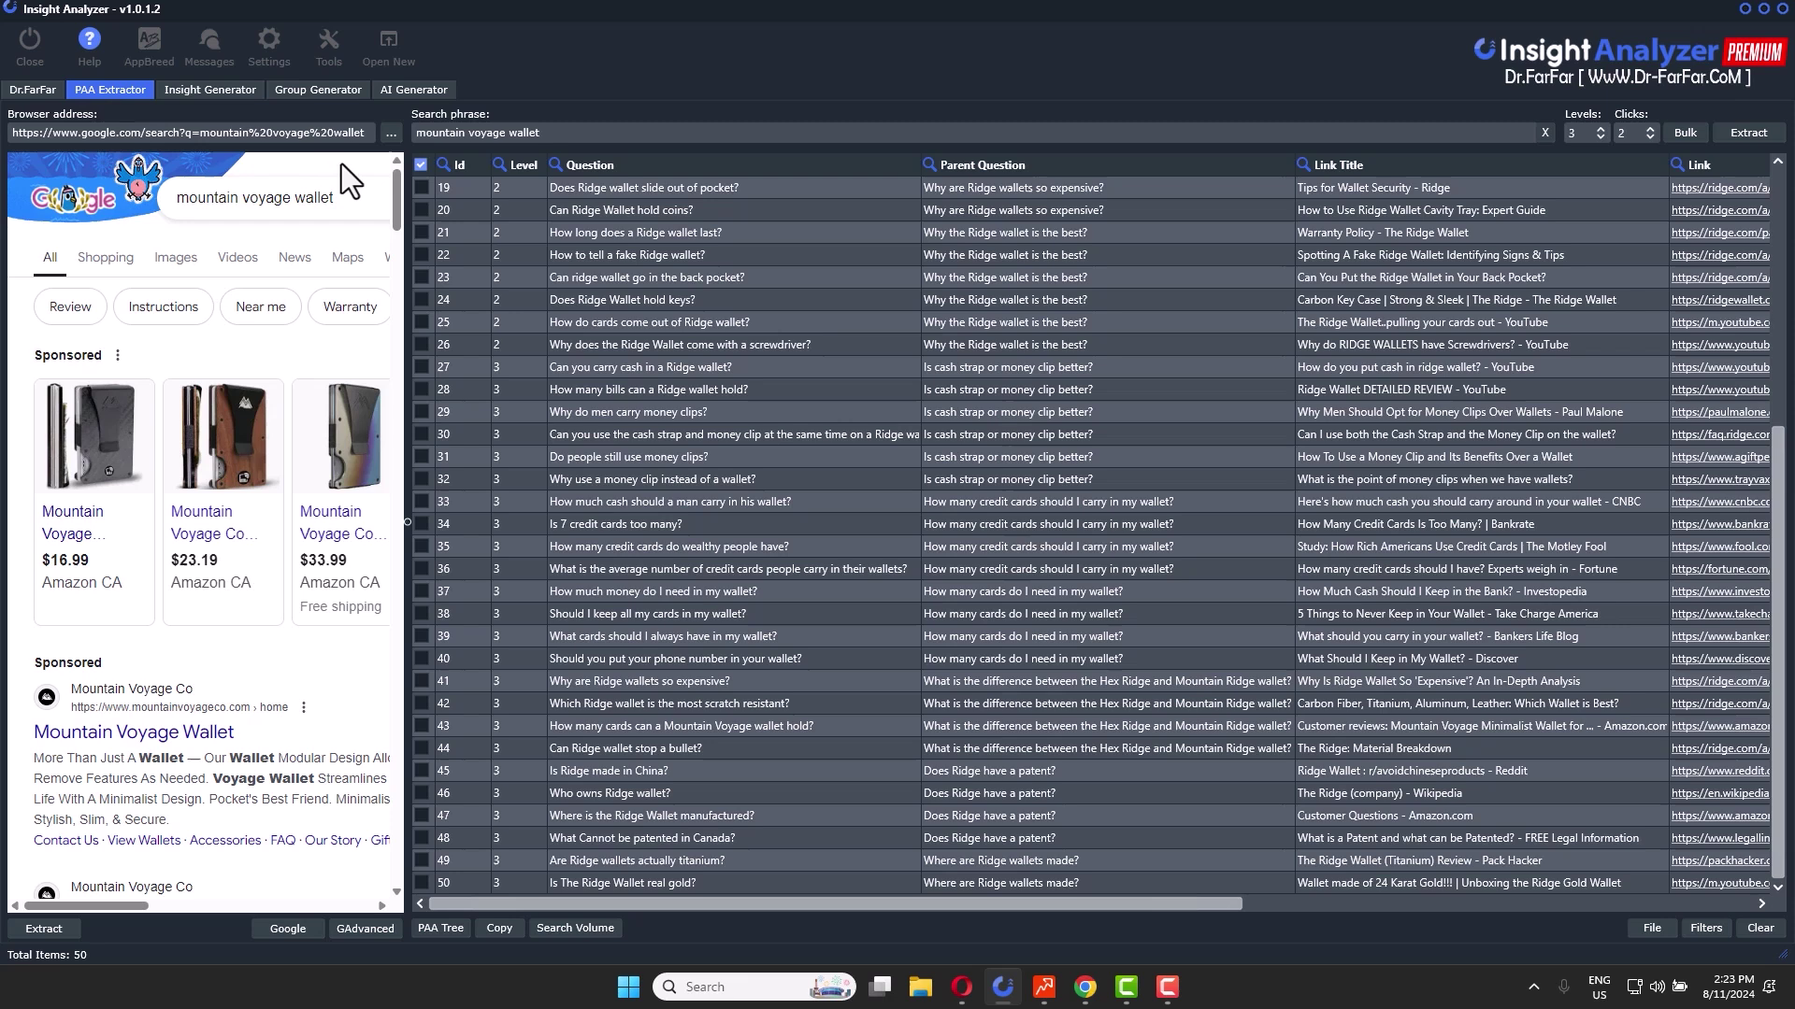
{"action": "left_click_drag", "start_coordinate": [395, 178], "coordinate": [394, 546]}
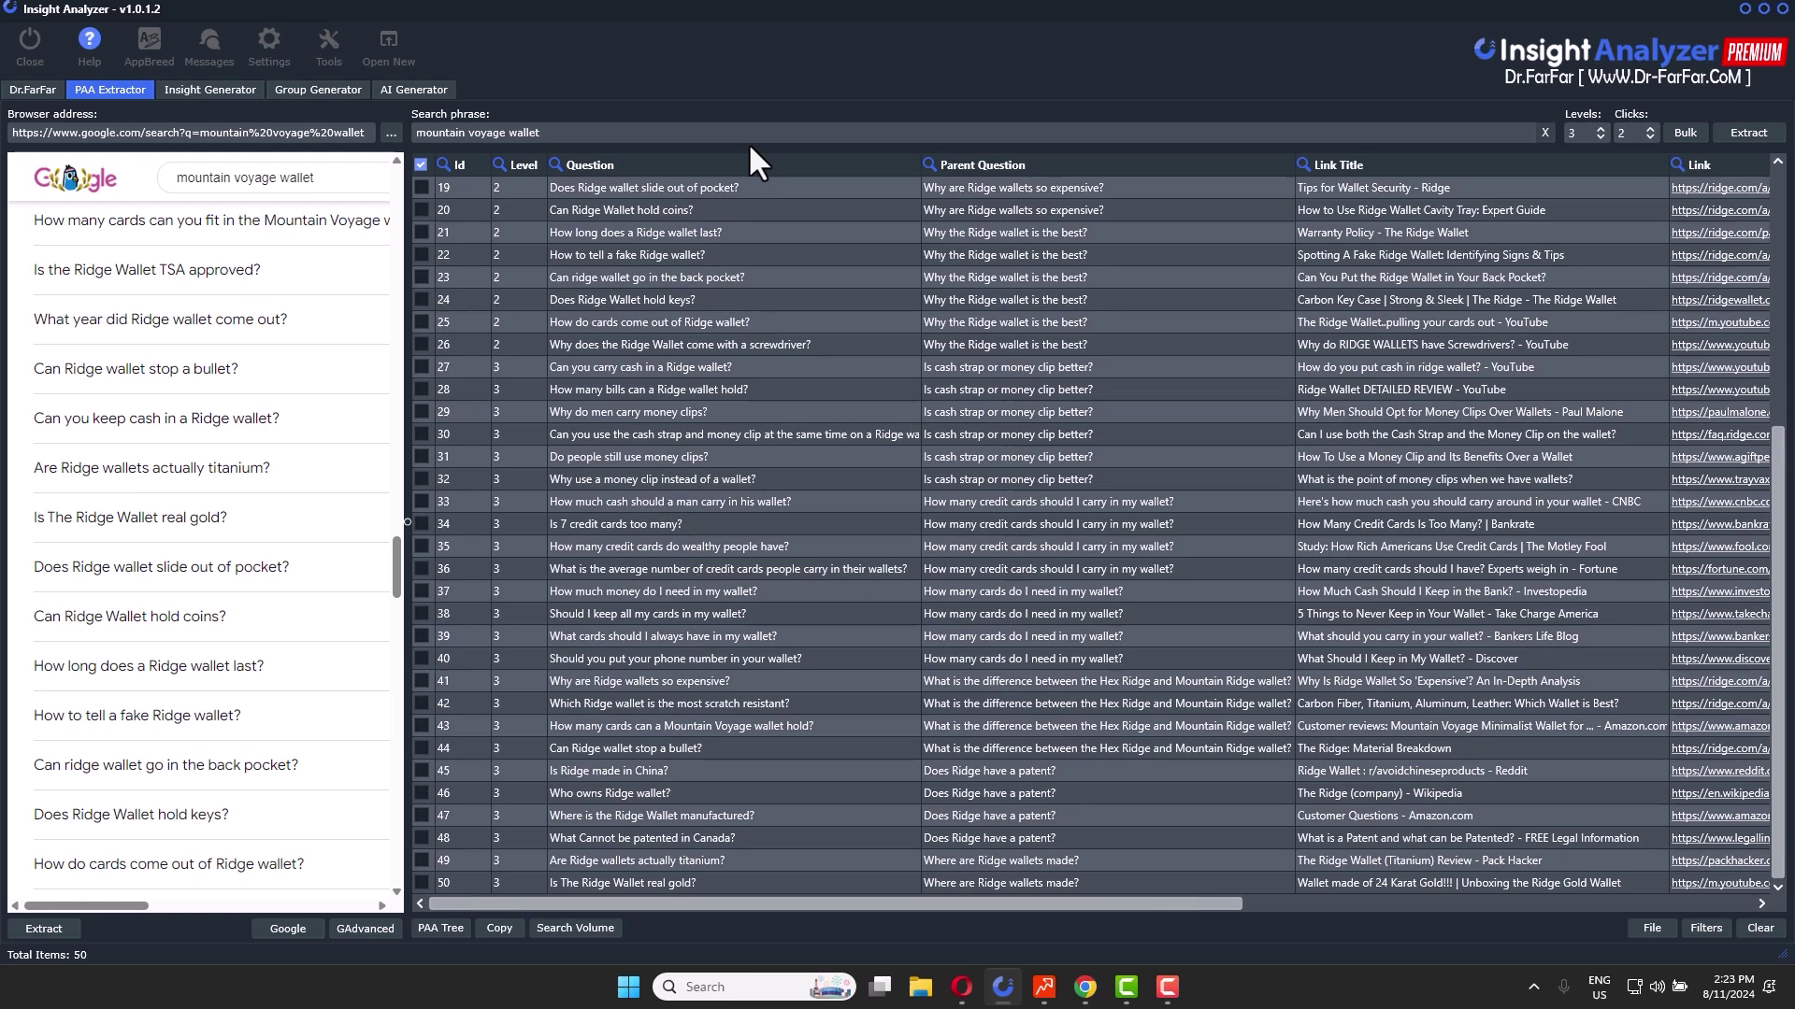
{"action": "left_click_drag", "start_coordinate": [750, 132], "coordinate": [397, 132]}
Replace the search phrase with 'travel agency', keeping Levels at 3 and Clicks at 2.
{"action": "key", "text": "BackSpace"}
{"action": "type", "text": "agen"}
{"action": "type", "text": "cy"}
{"action": "left_click_drag", "start_coordinate": [492, 133], "coordinate": [409, 141]}
{"action": "left_click", "coordinate": [1578, 134]}
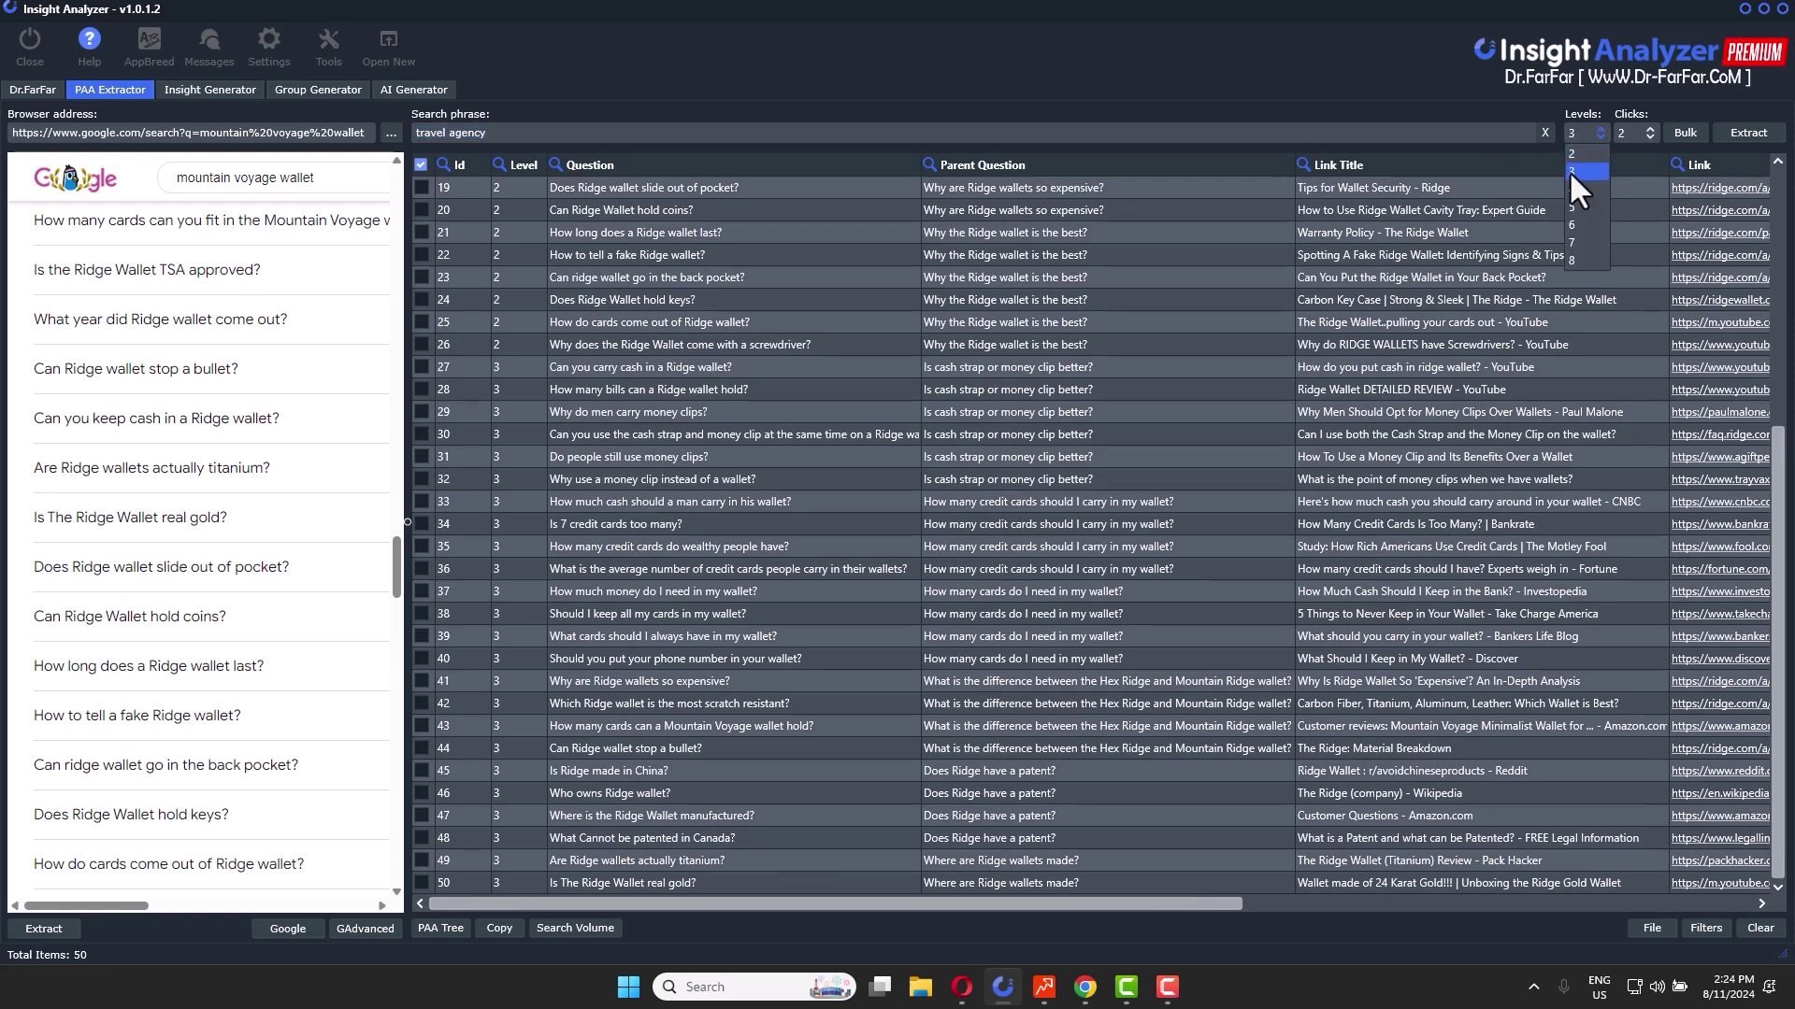
{"action": "left_click", "coordinate": [1569, 169]}
{"action": "left_click", "coordinate": [1637, 135]}
{"action": "left_click", "coordinate": [1635, 170]}
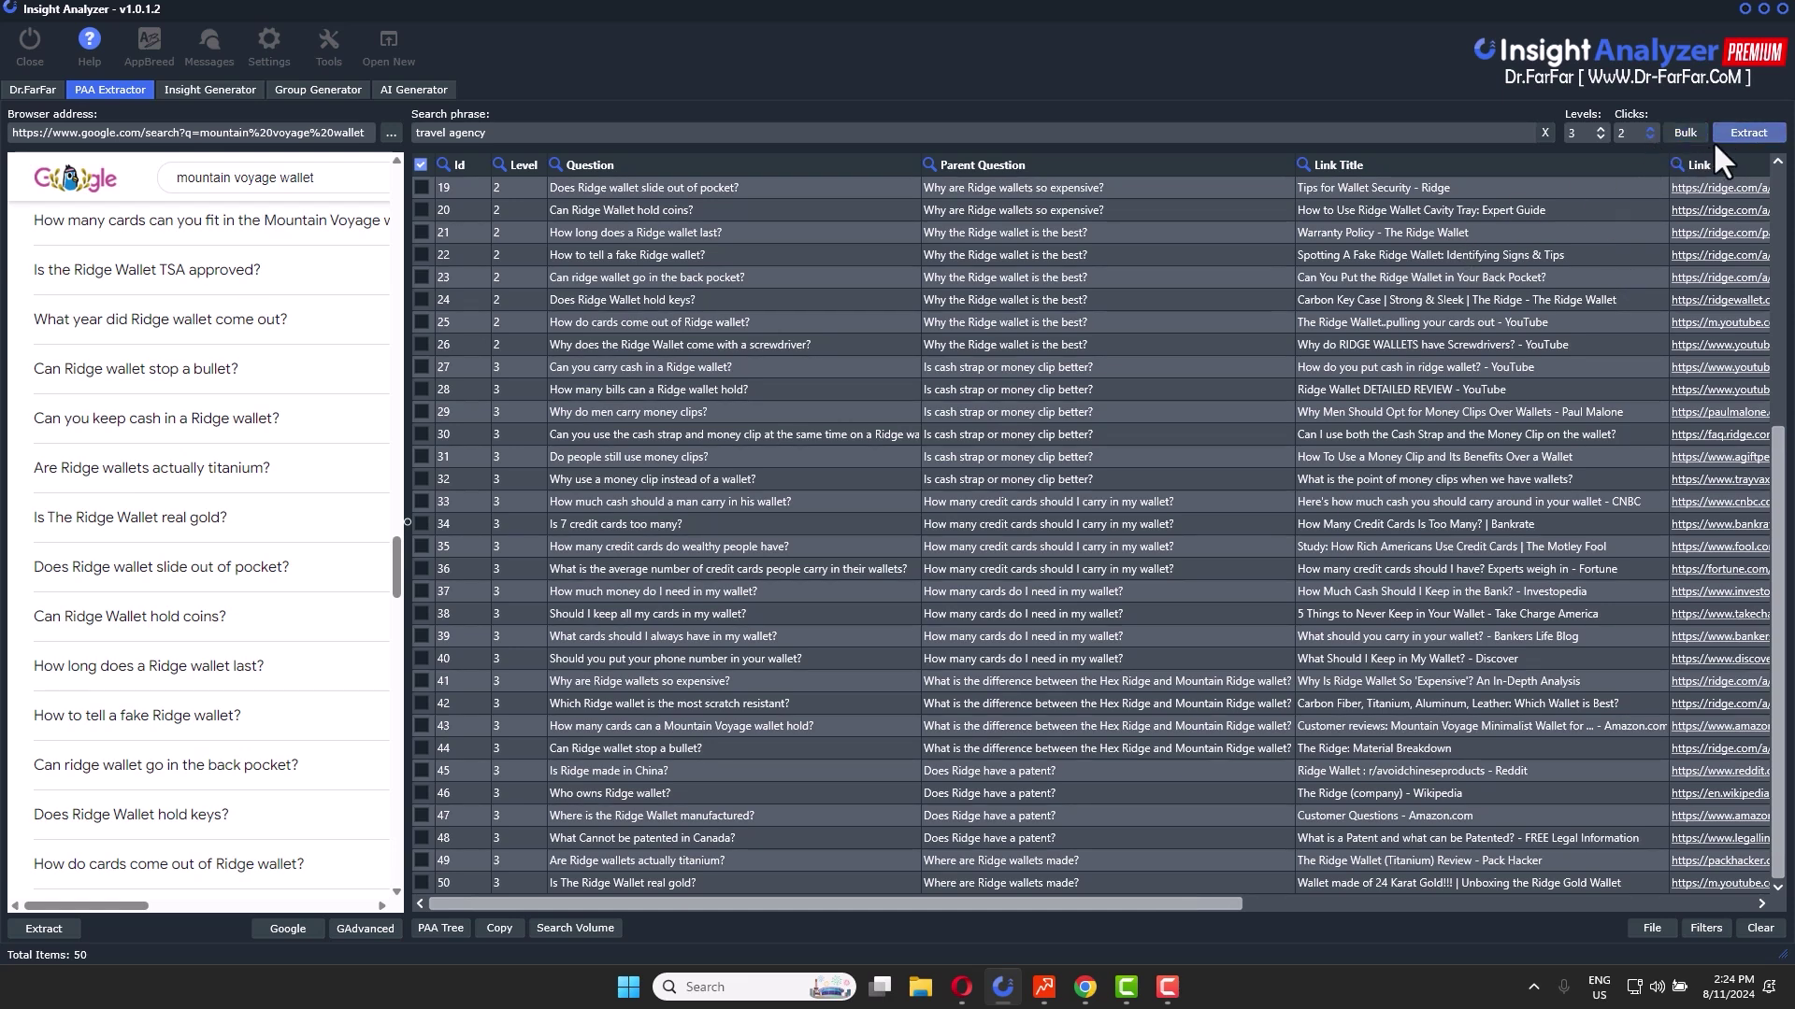
Extract travel agency questions, confirming the grid clear and location prompt, then return to the browser.
{"action": "left_click", "coordinate": [1740, 128]}
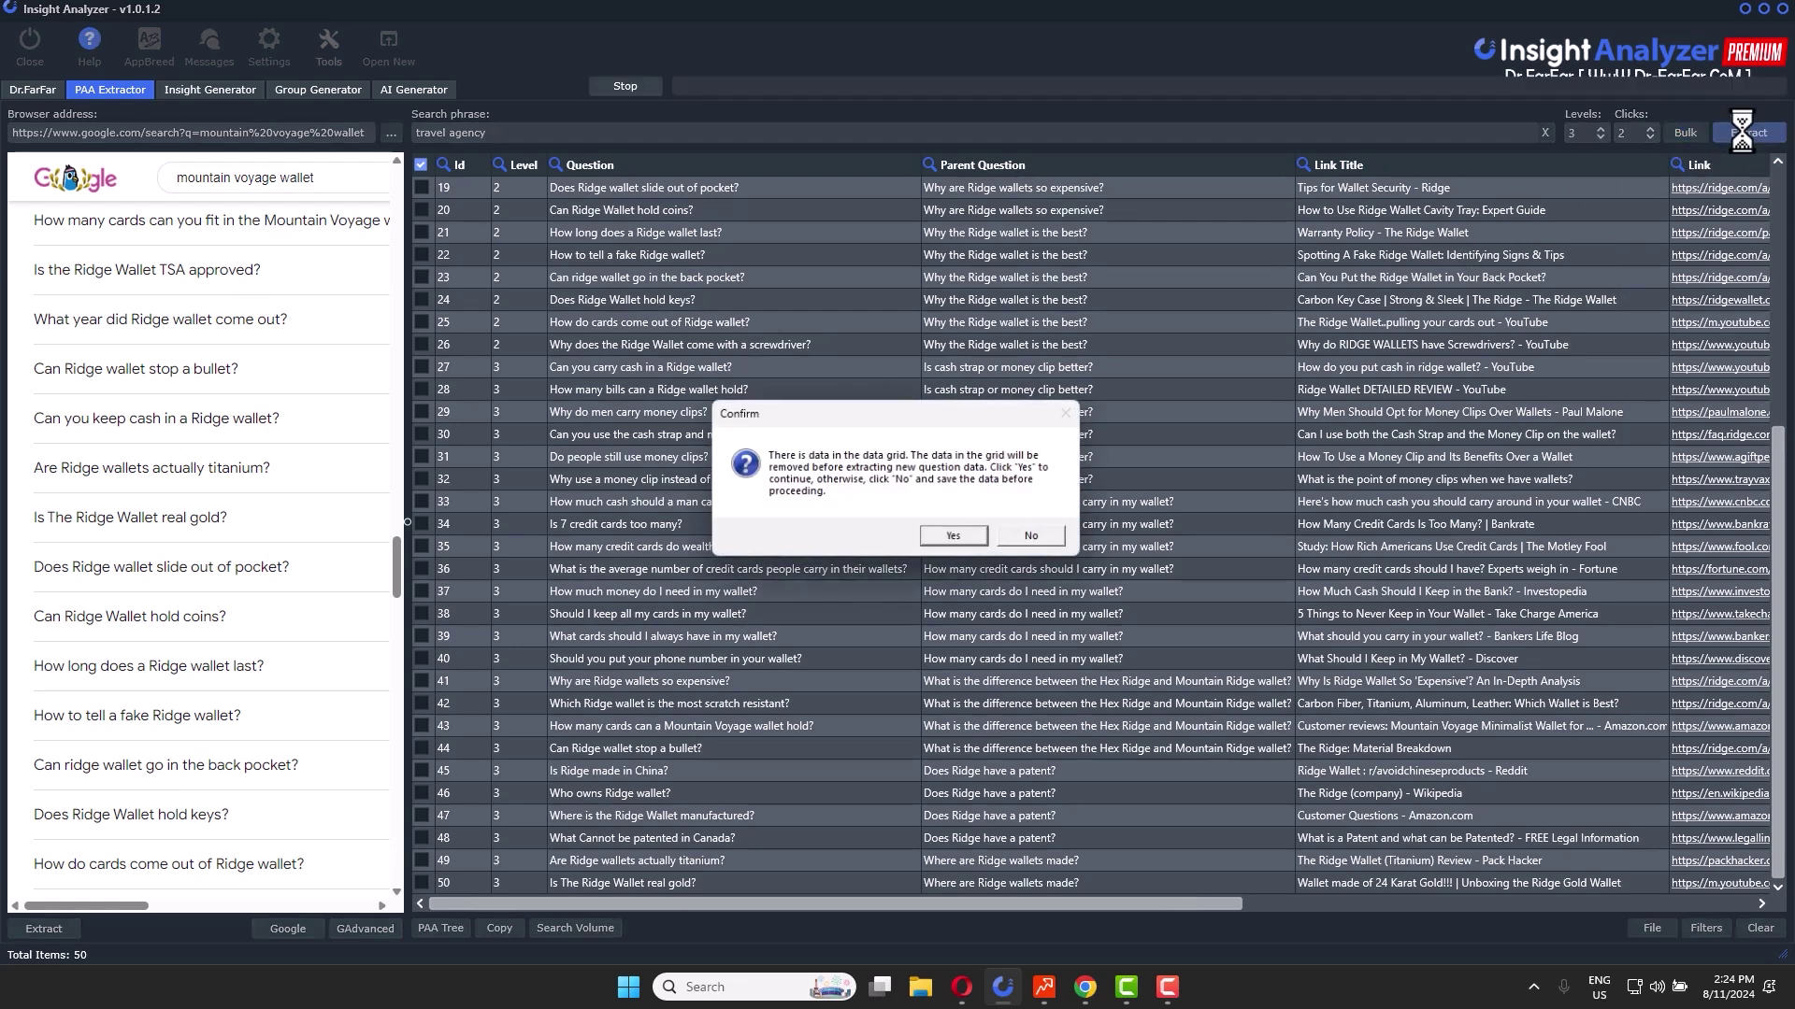
{"action": "left_click", "coordinate": [961, 536]}
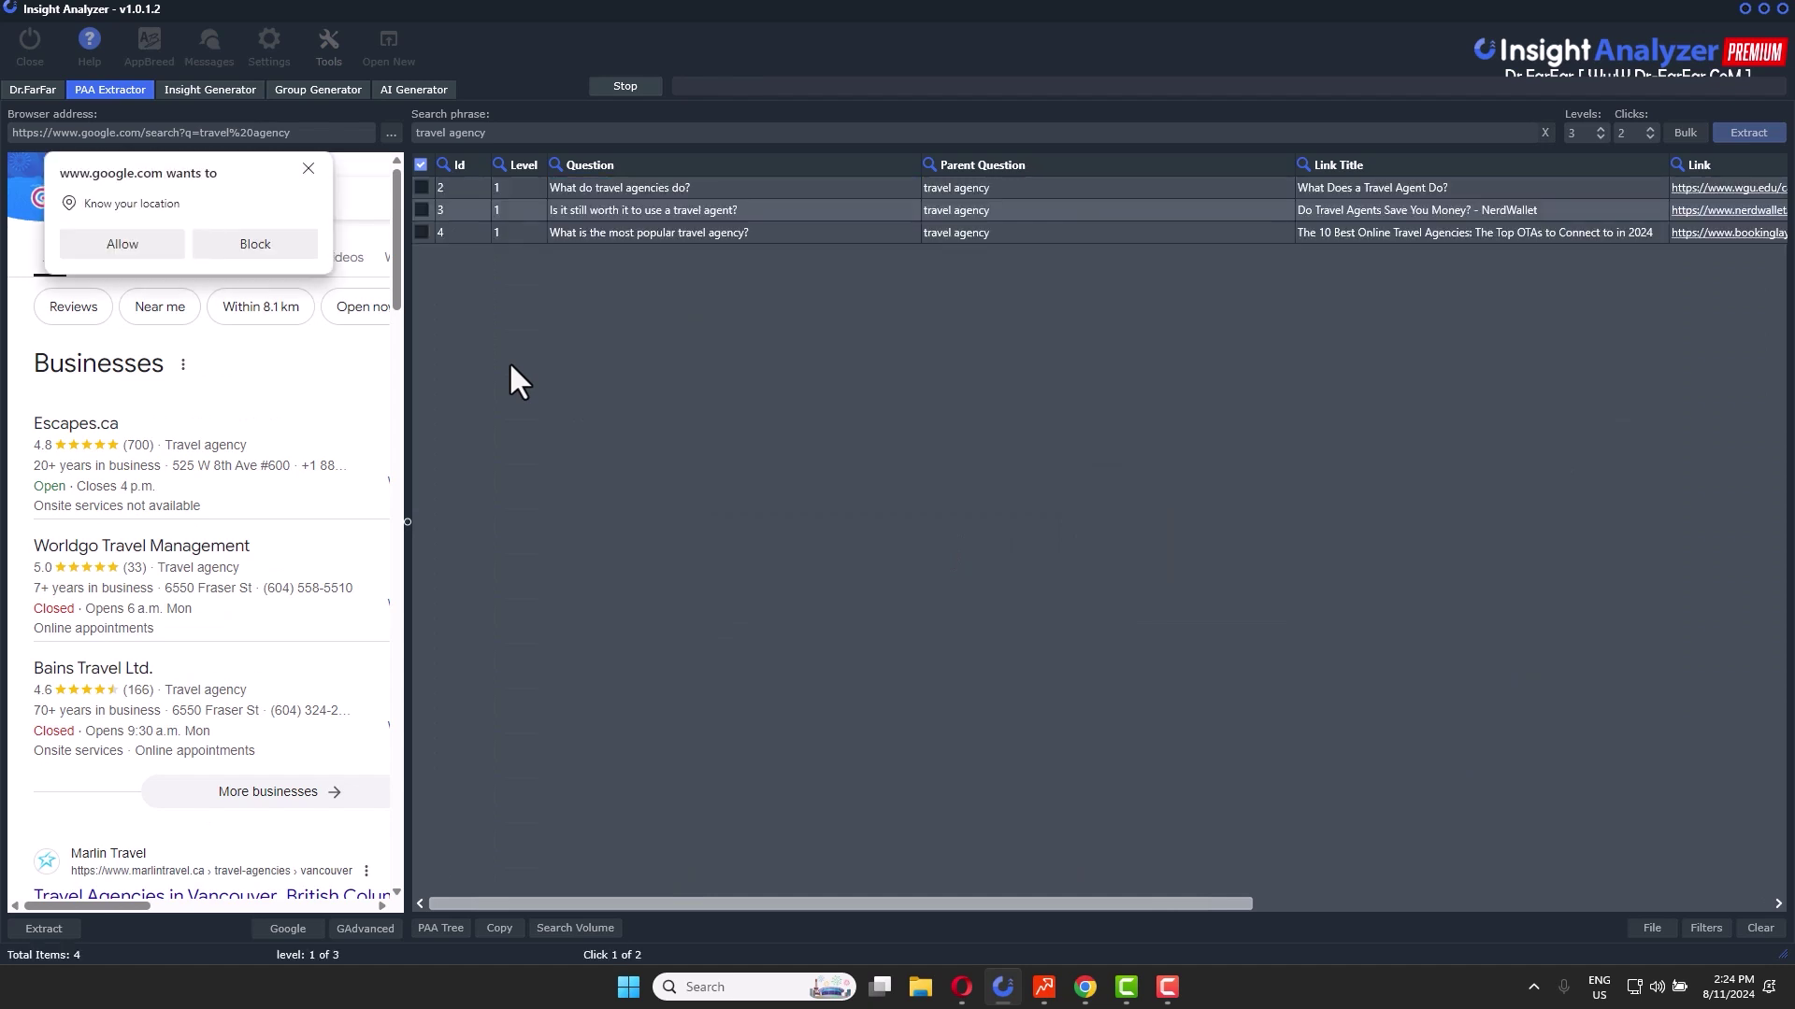
{"action": "left_click", "coordinate": [121, 245]}
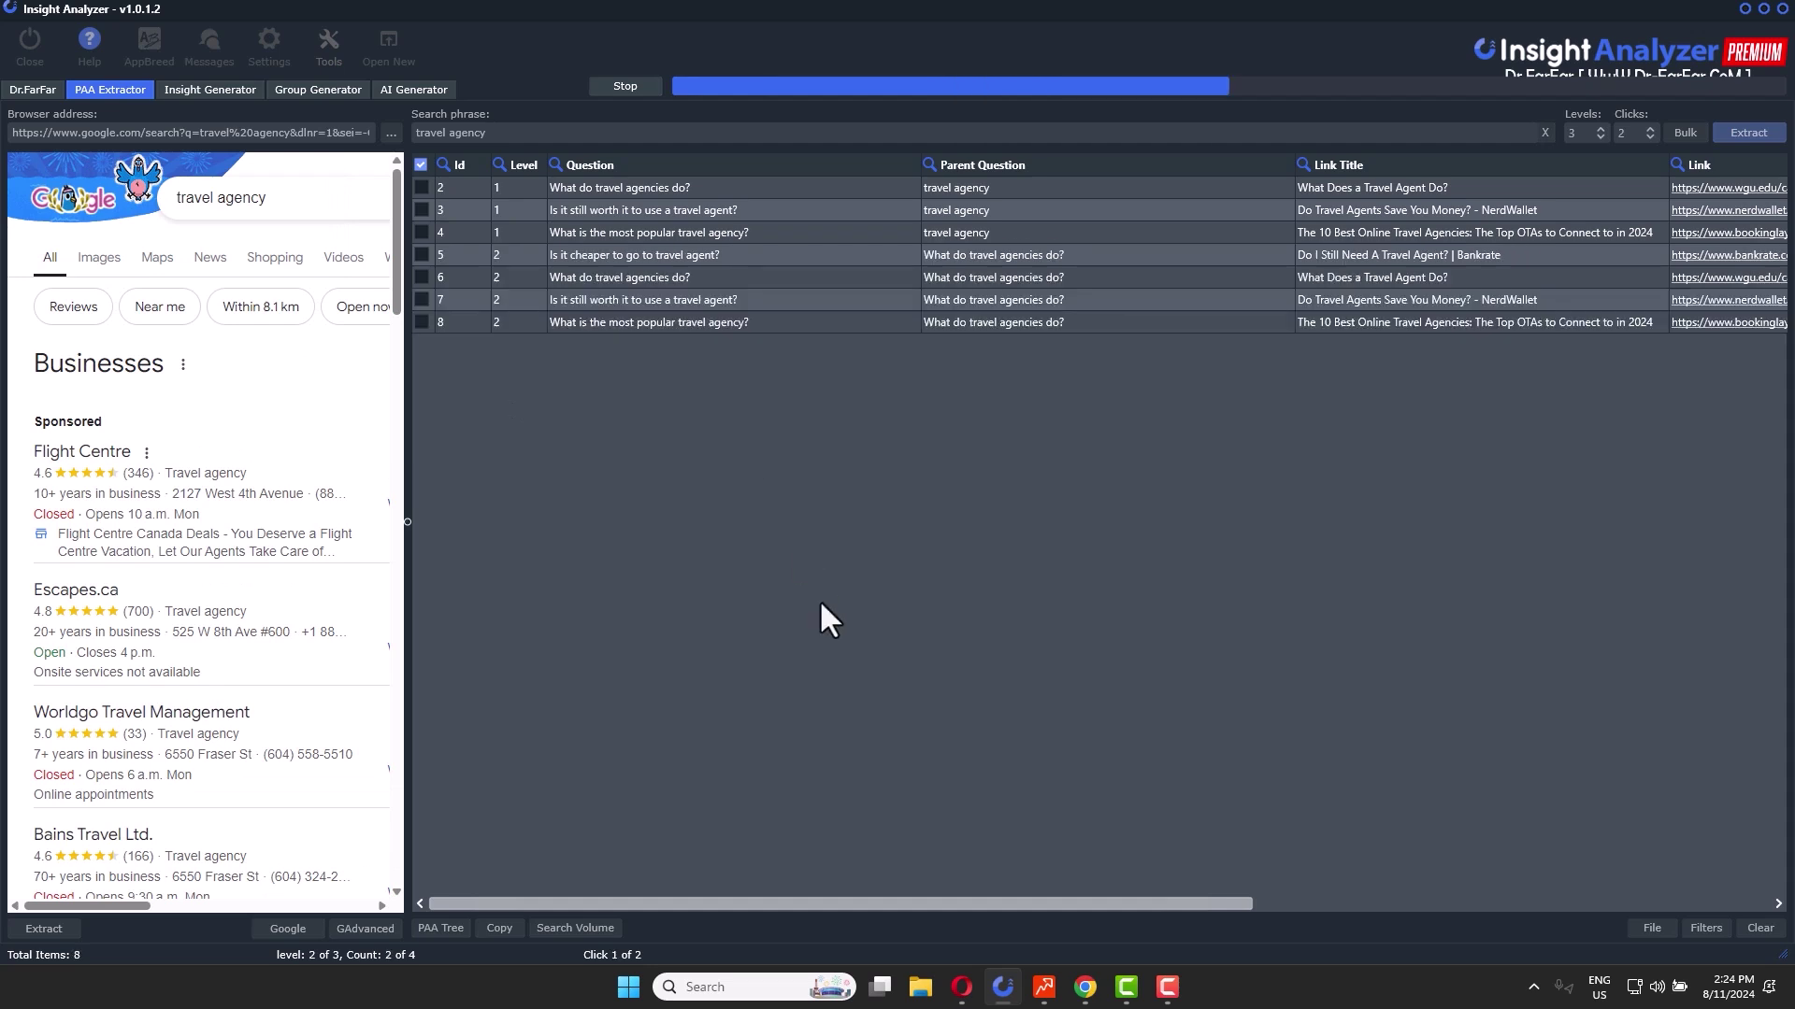
{"action": "left_click", "coordinate": [961, 987]}
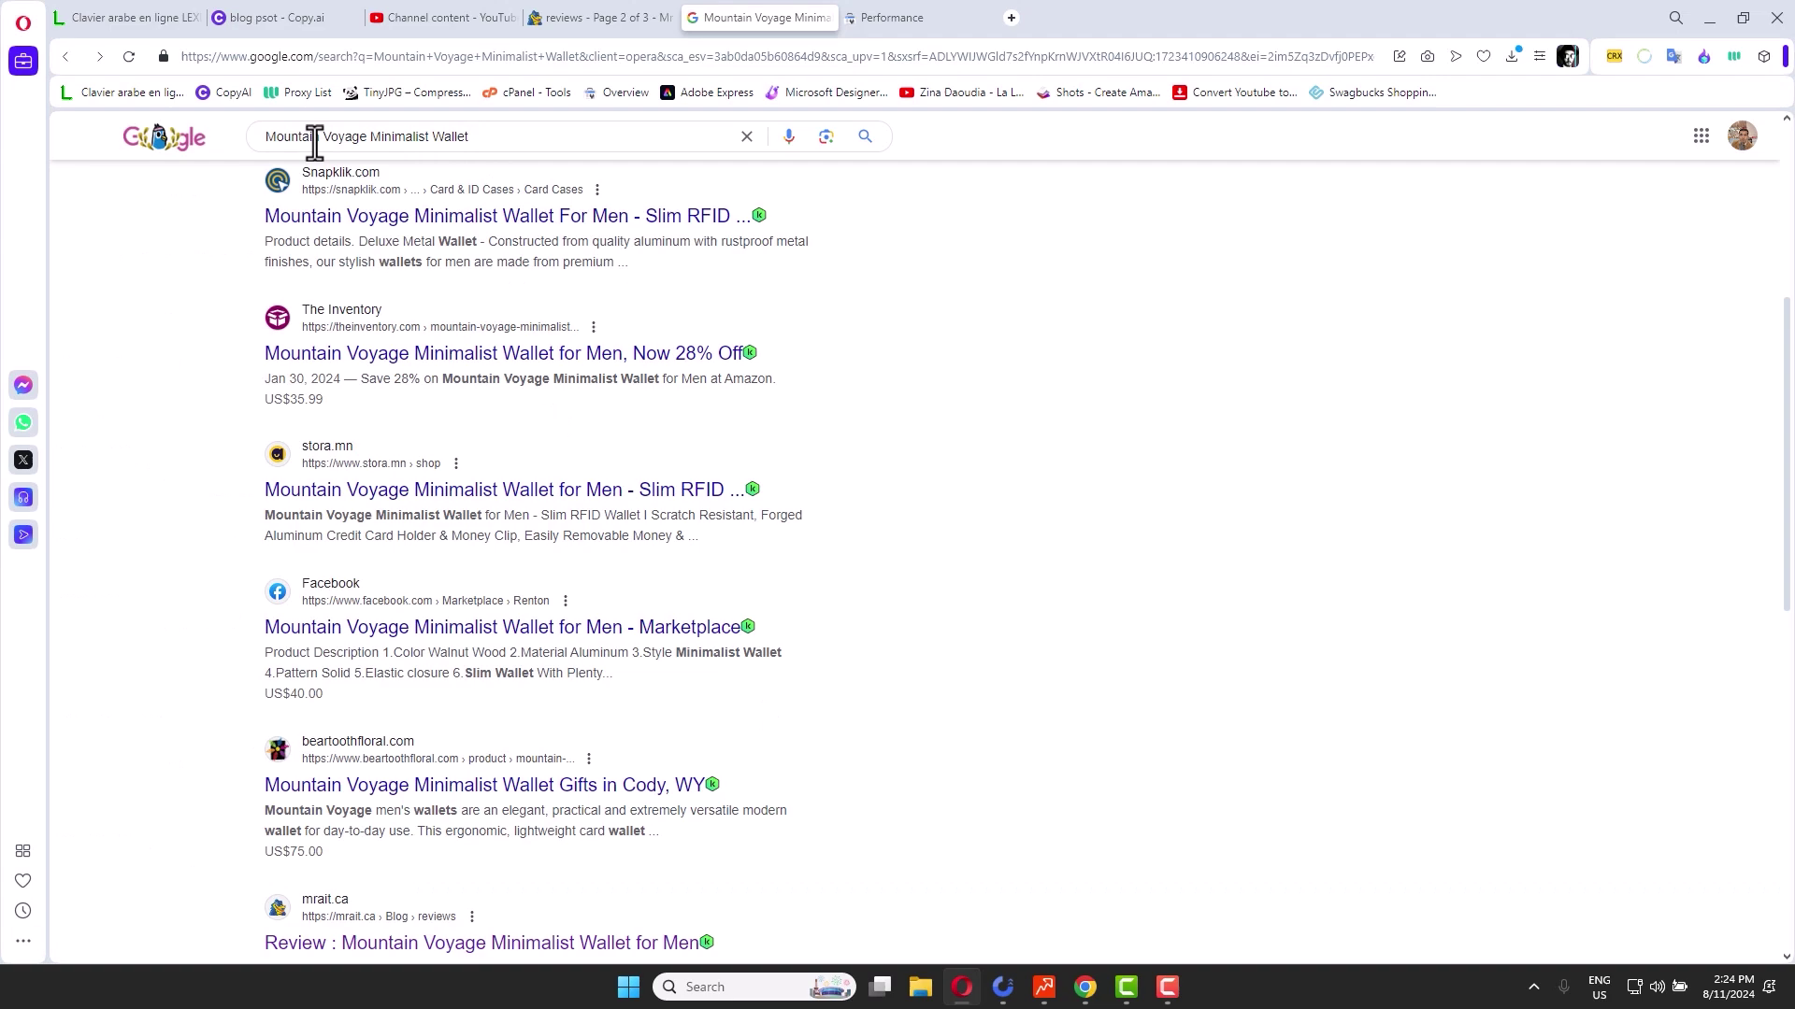
{"action": "triple_click", "coordinate": [247, 142]}
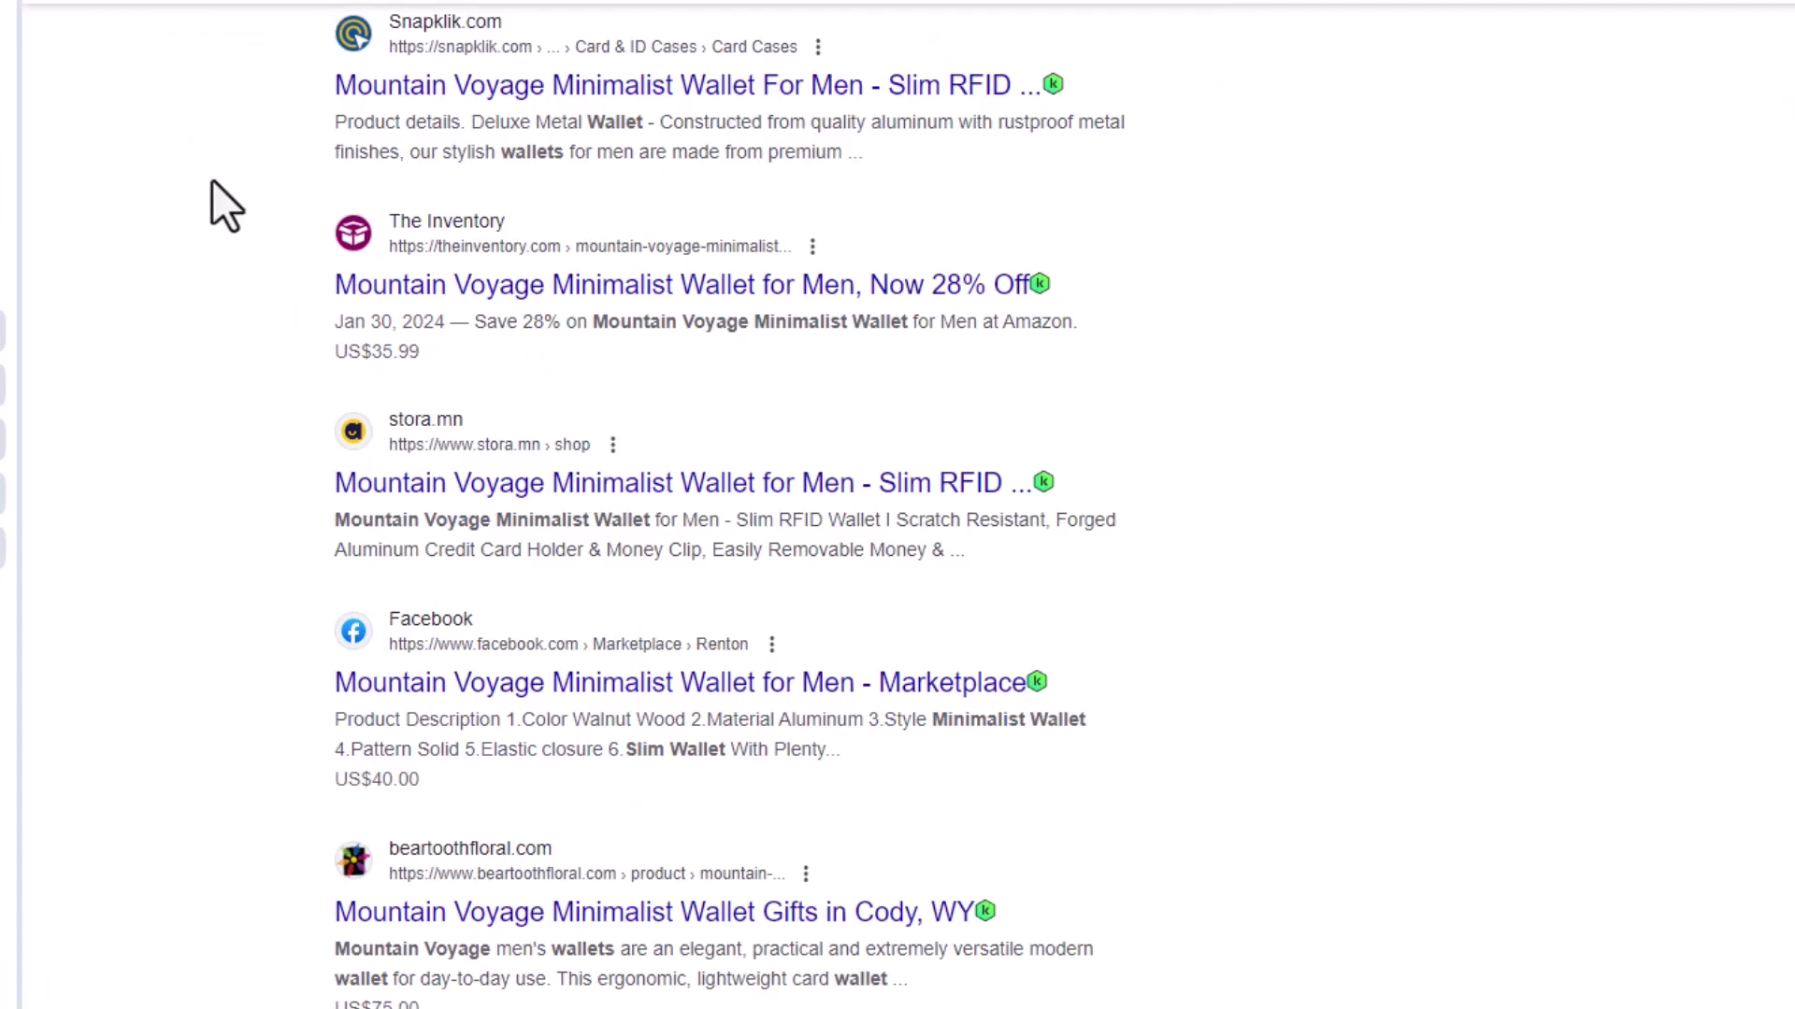
{"action": "scroll", "coordinate": [435, 182], "scroll_direction": "down", "scroll_amount": 3}
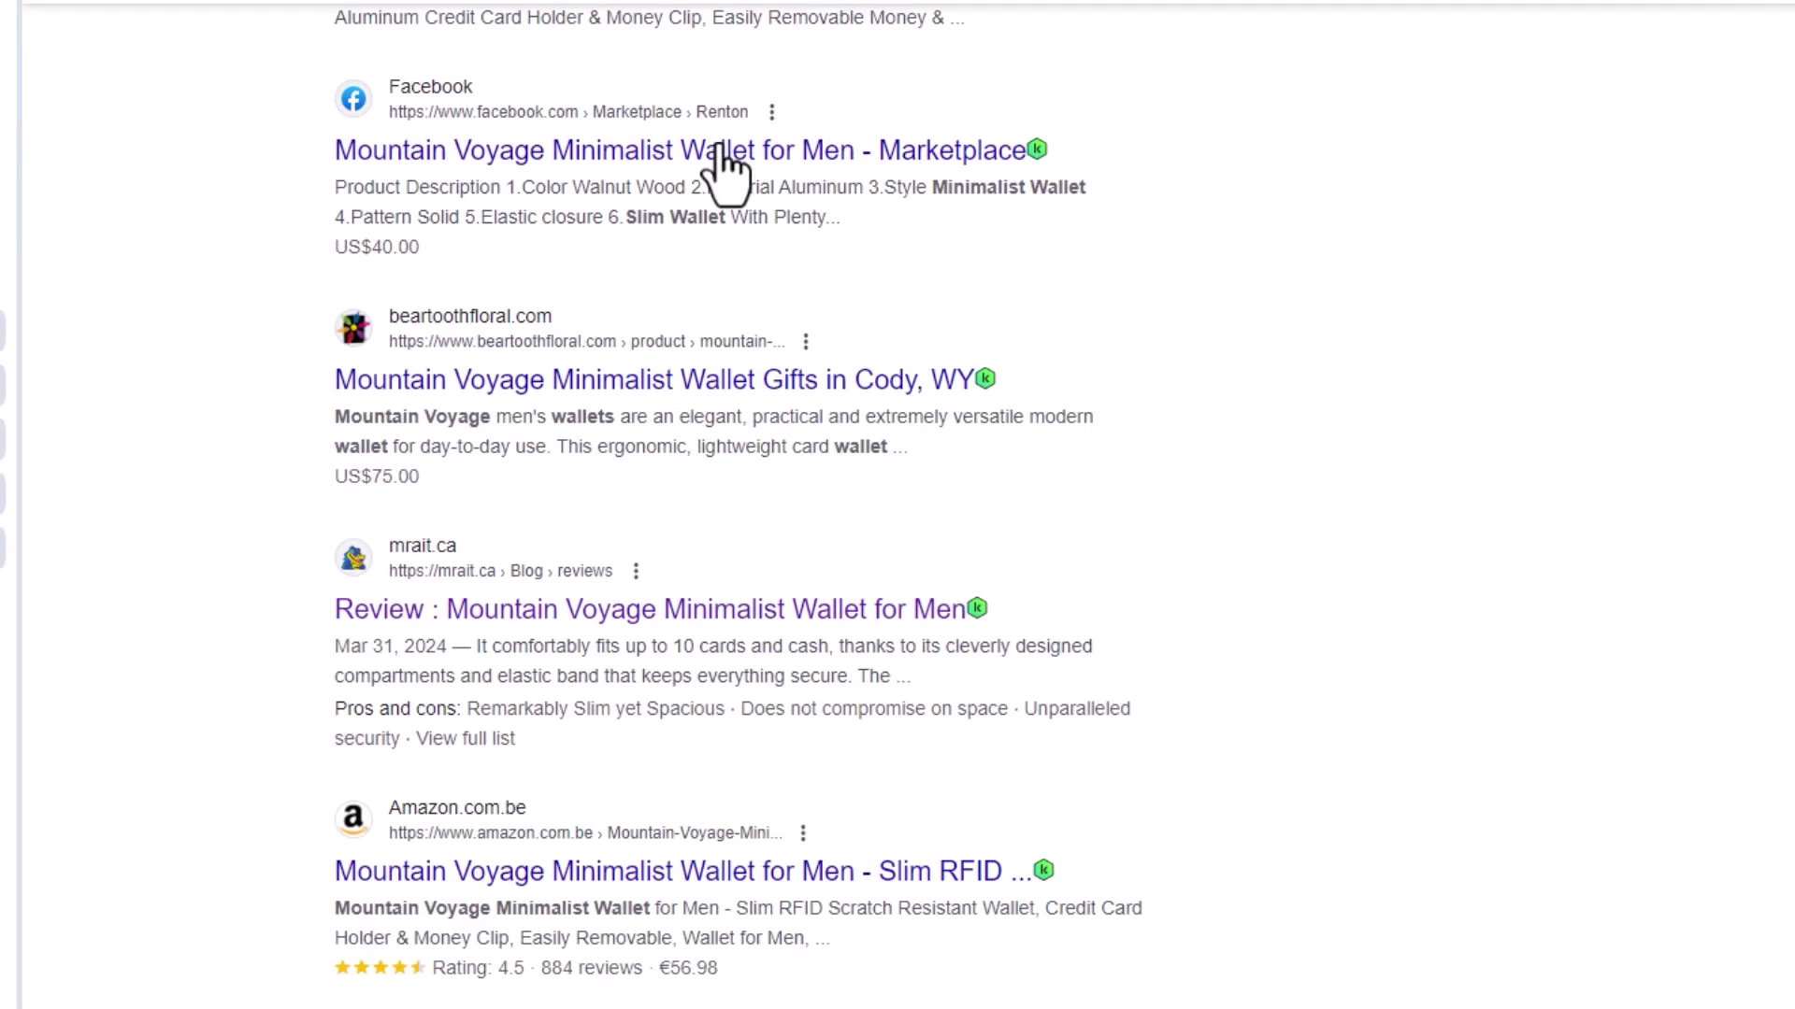
{"action": "scroll", "coordinate": [721, 160], "scroll_direction": "down", "scroll_amount": 3}
{"action": "scroll", "coordinate": [590, 228], "scroll_direction": "down", "scroll_amount": 3}
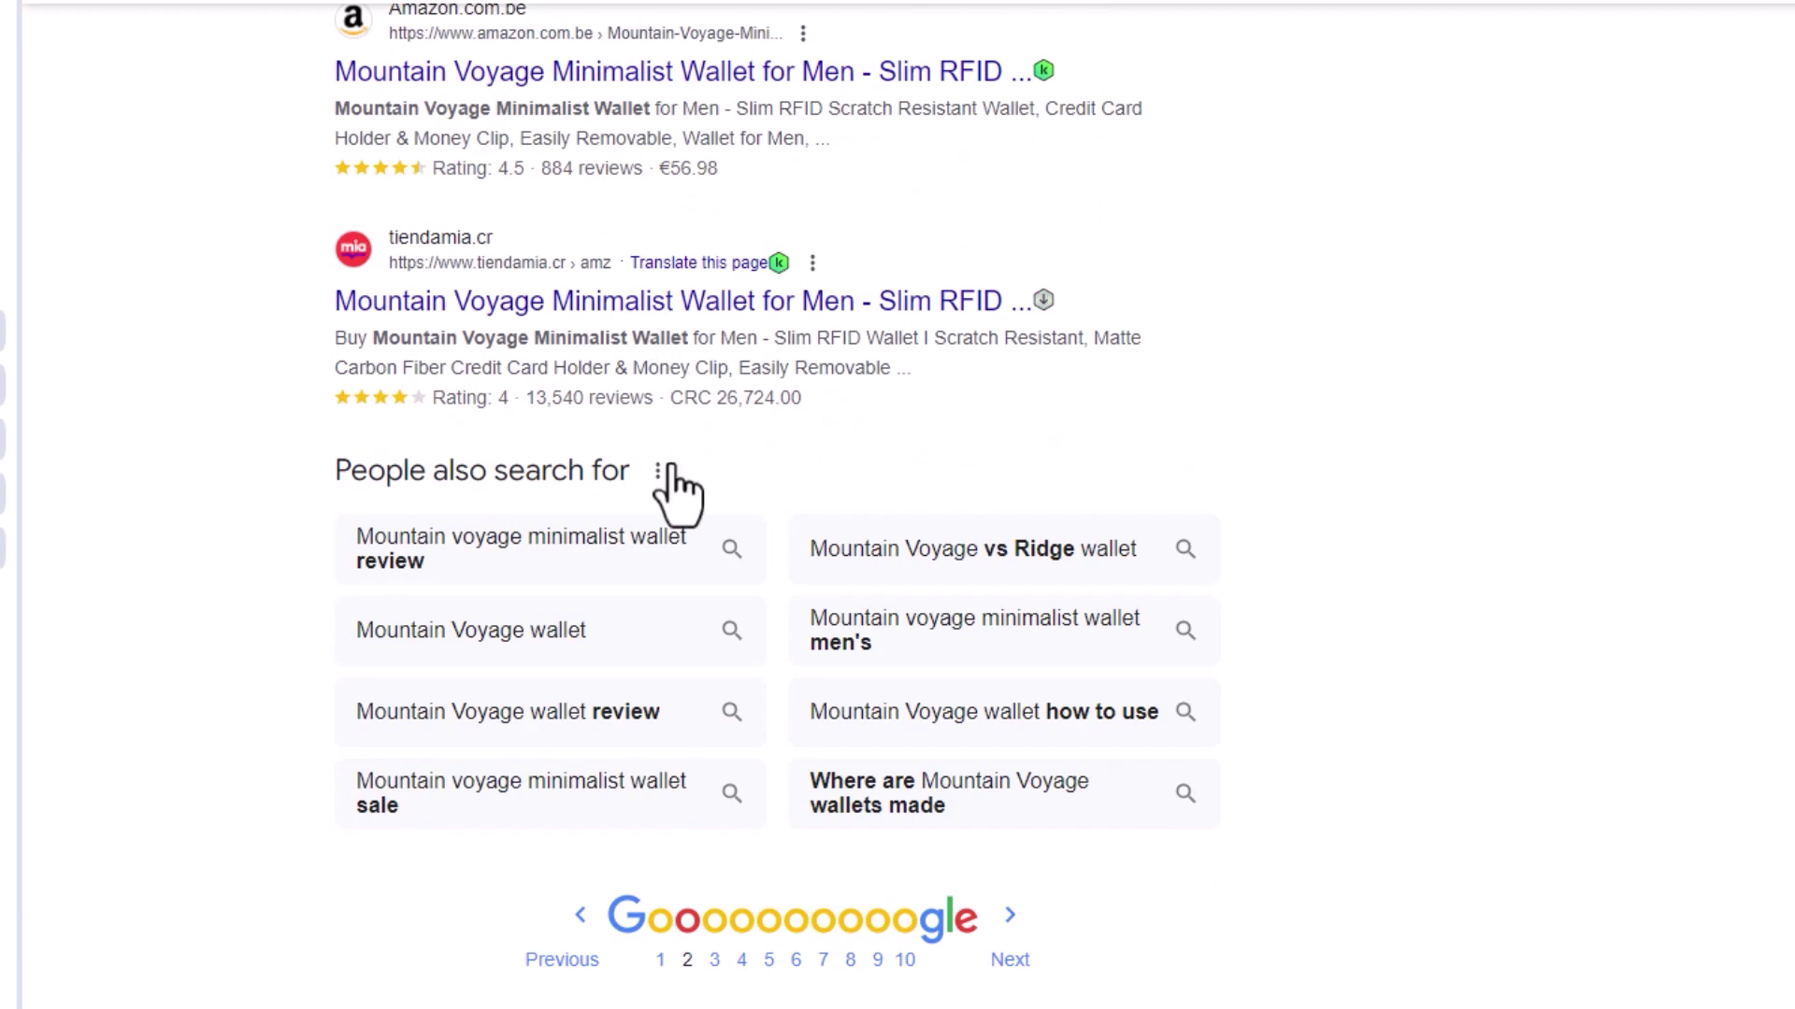
{"action": "scroll", "coordinate": [556, 490], "scroll_direction": "up", "scroll_amount": 4}
{"action": "scroll", "coordinate": [562, 514], "scroll_direction": "up", "scroll_amount": 1}
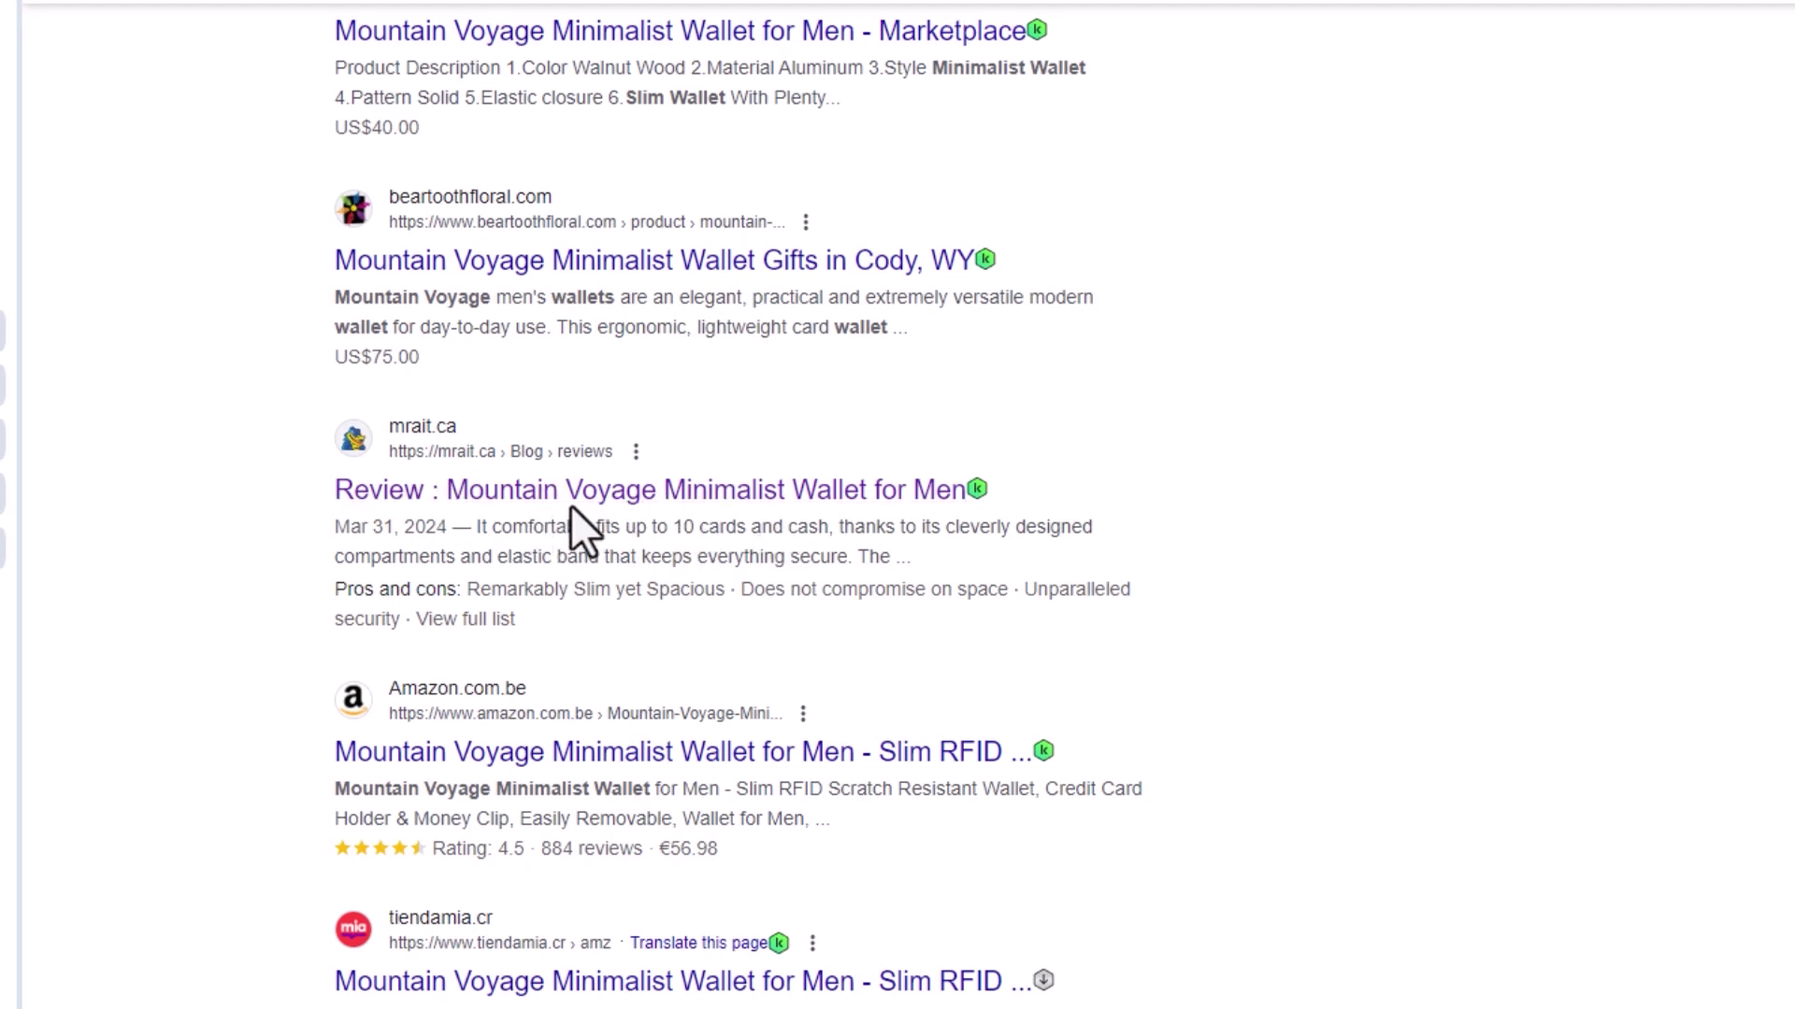
{"action": "scroll", "coordinate": [589, 507], "scroll_direction": "up", "scroll_amount": 10}
{"action": "scroll", "coordinate": [617, 351], "scroll_direction": "up", "scroll_amount": 1}
Search Google for 'Mountain Voyage Minimalist review' instead of 'Wallet'.
{"action": "double_click", "coordinate": [671, 7]}
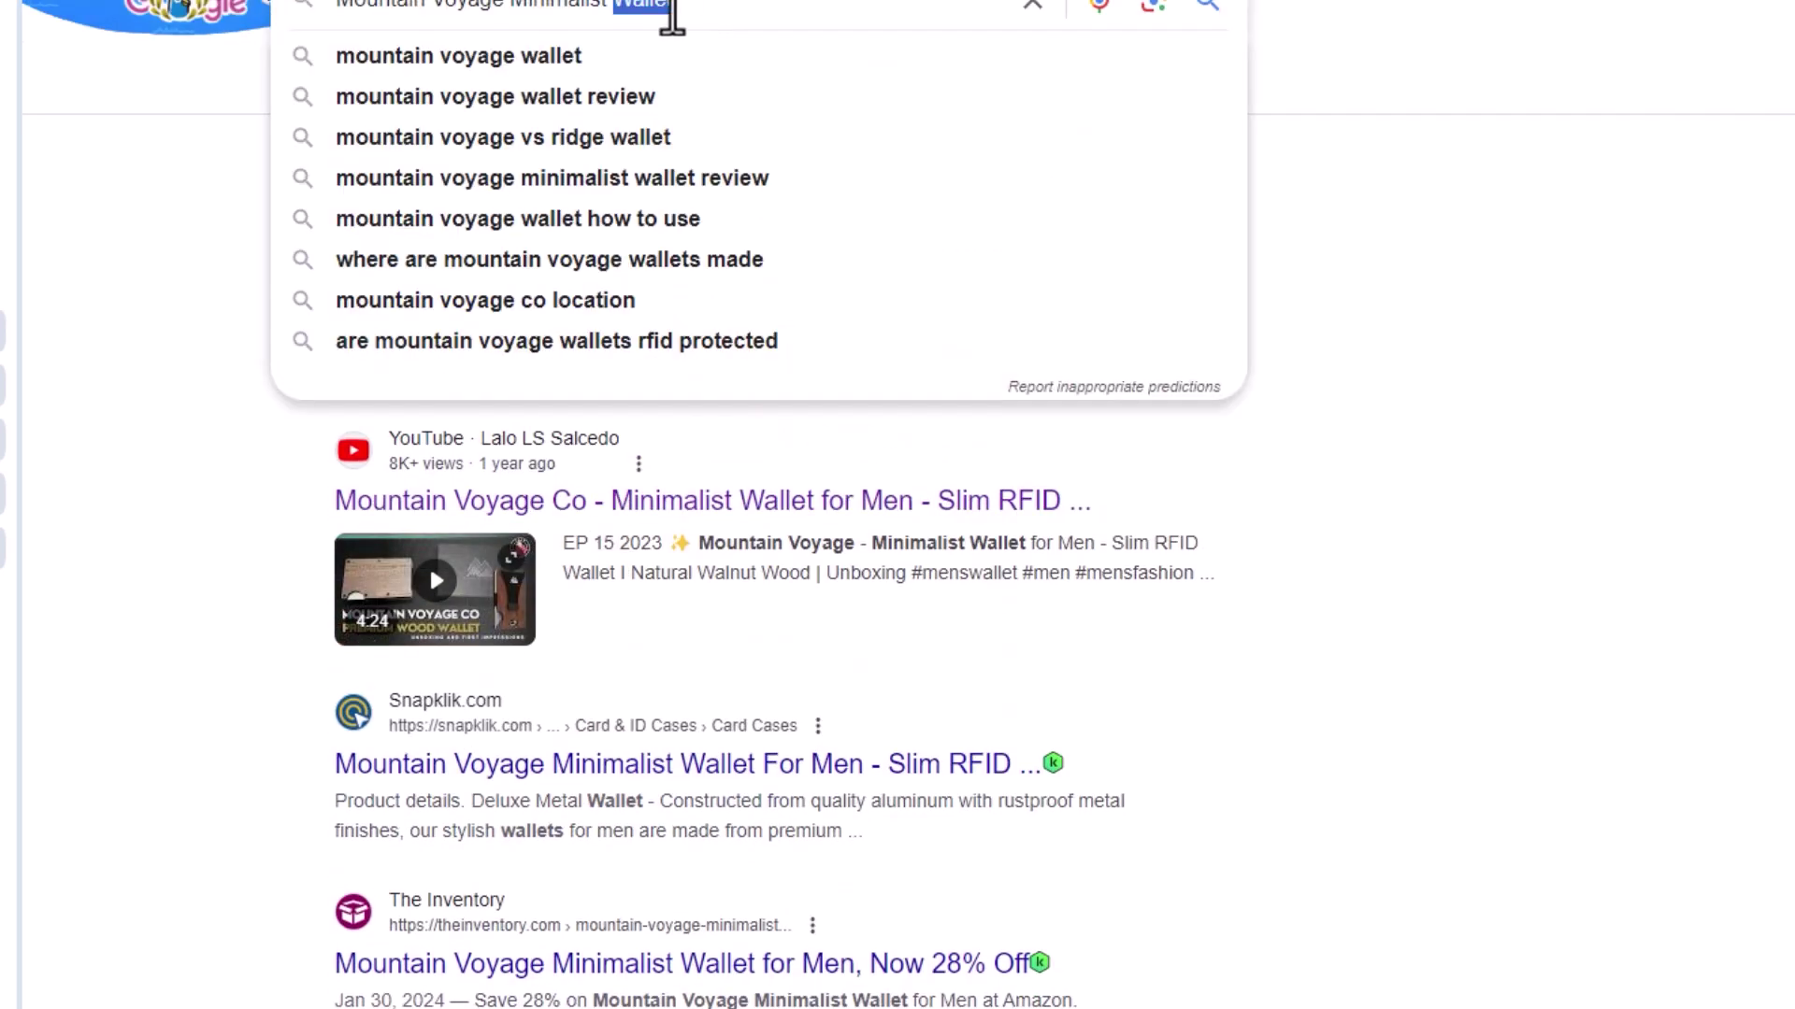
{"action": "type", "text": "review"}
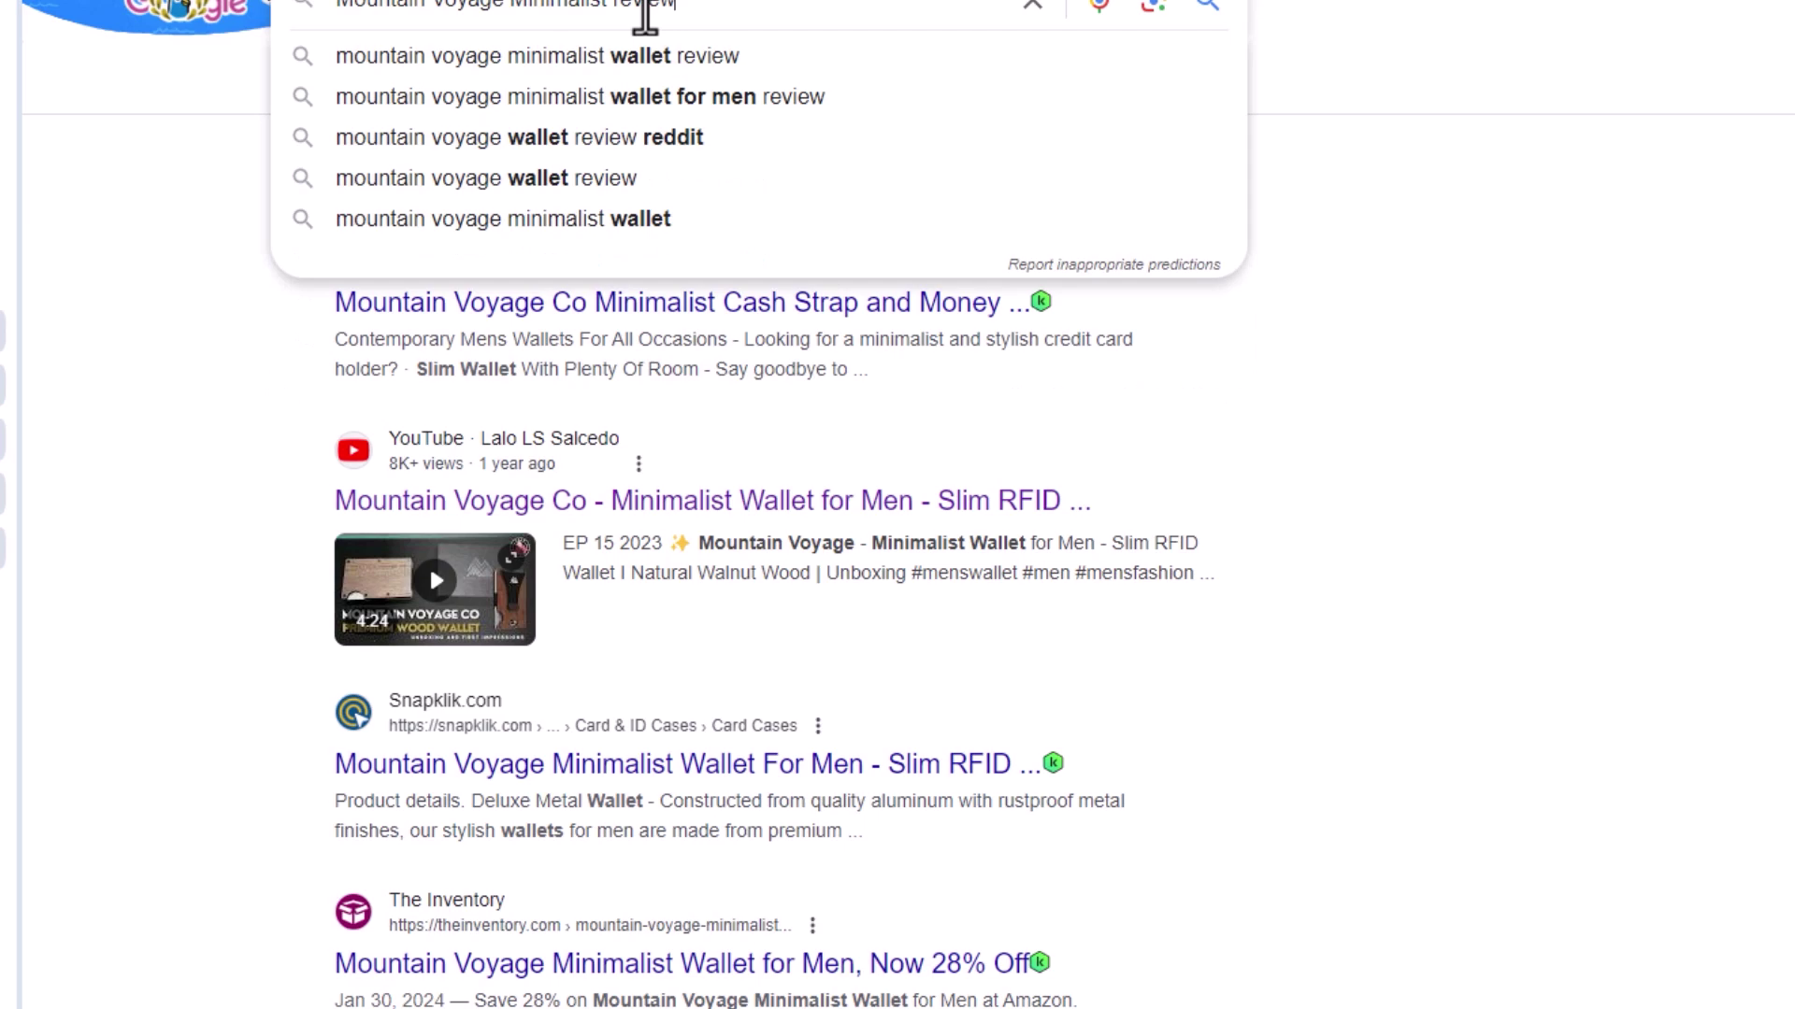
{"action": "key", "text": "Return"}
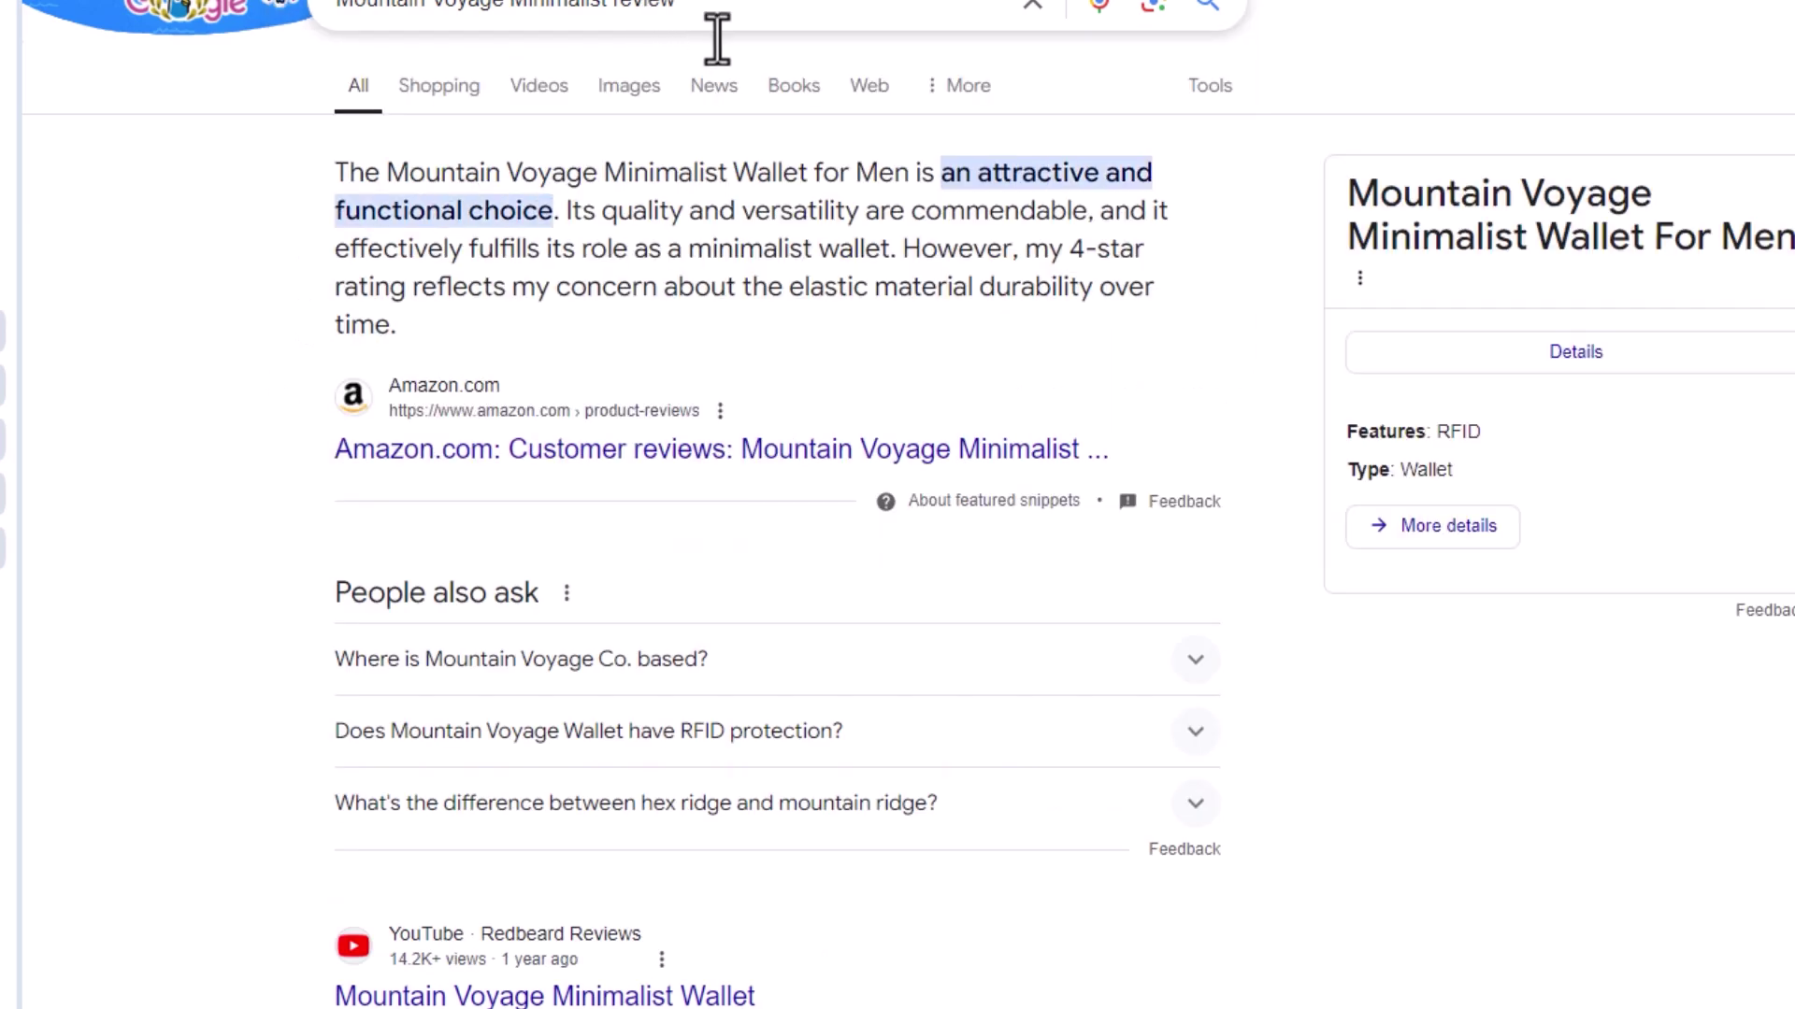
{"action": "scroll", "coordinate": [783, 140], "scroll_direction": "down", "scroll_amount": 5}
{"action": "scroll", "coordinate": [781, 141], "scroll_direction": "down", "scroll_amount": 2}
{"action": "scroll", "coordinate": [641, 373], "scroll_direction": "up", "scroll_amount": 7}
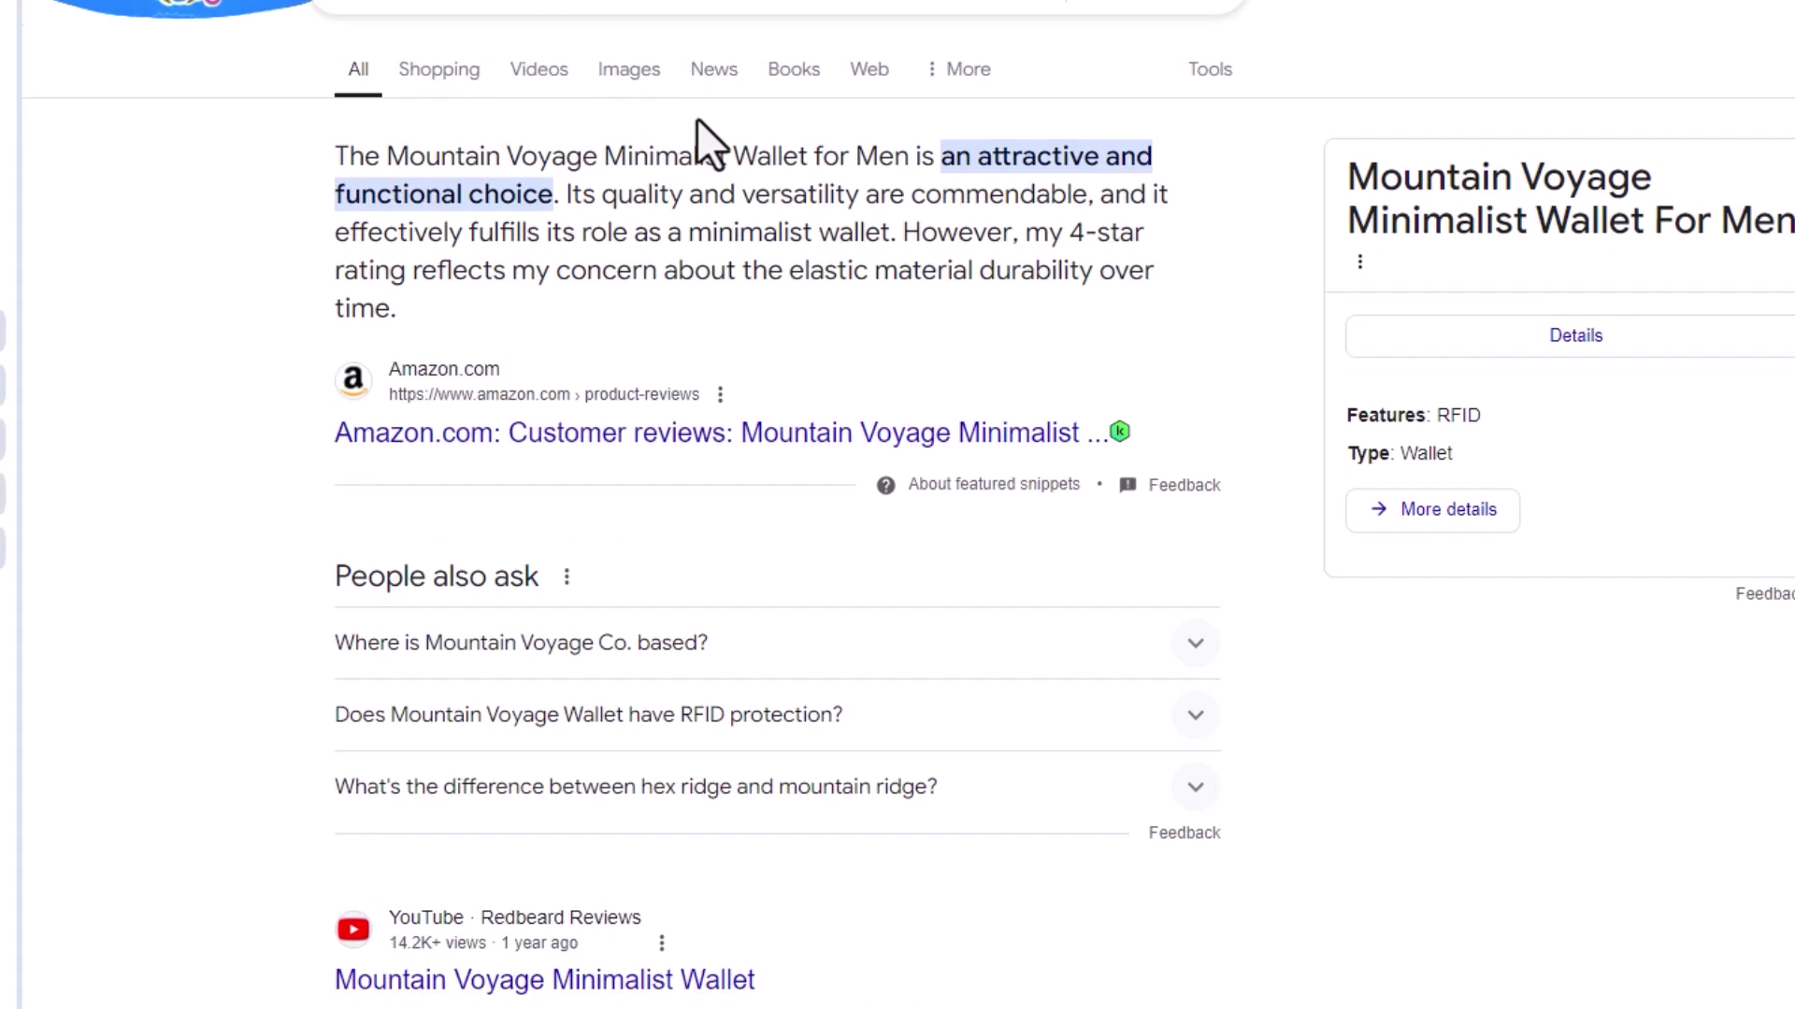
{"action": "scroll", "coordinate": [684, 282], "scroll_direction": "down", "scroll_amount": 6}
{"action": "scroll", "coordinate": [710, 483], "scroll_direction": "up", "scroll_amount": 1}
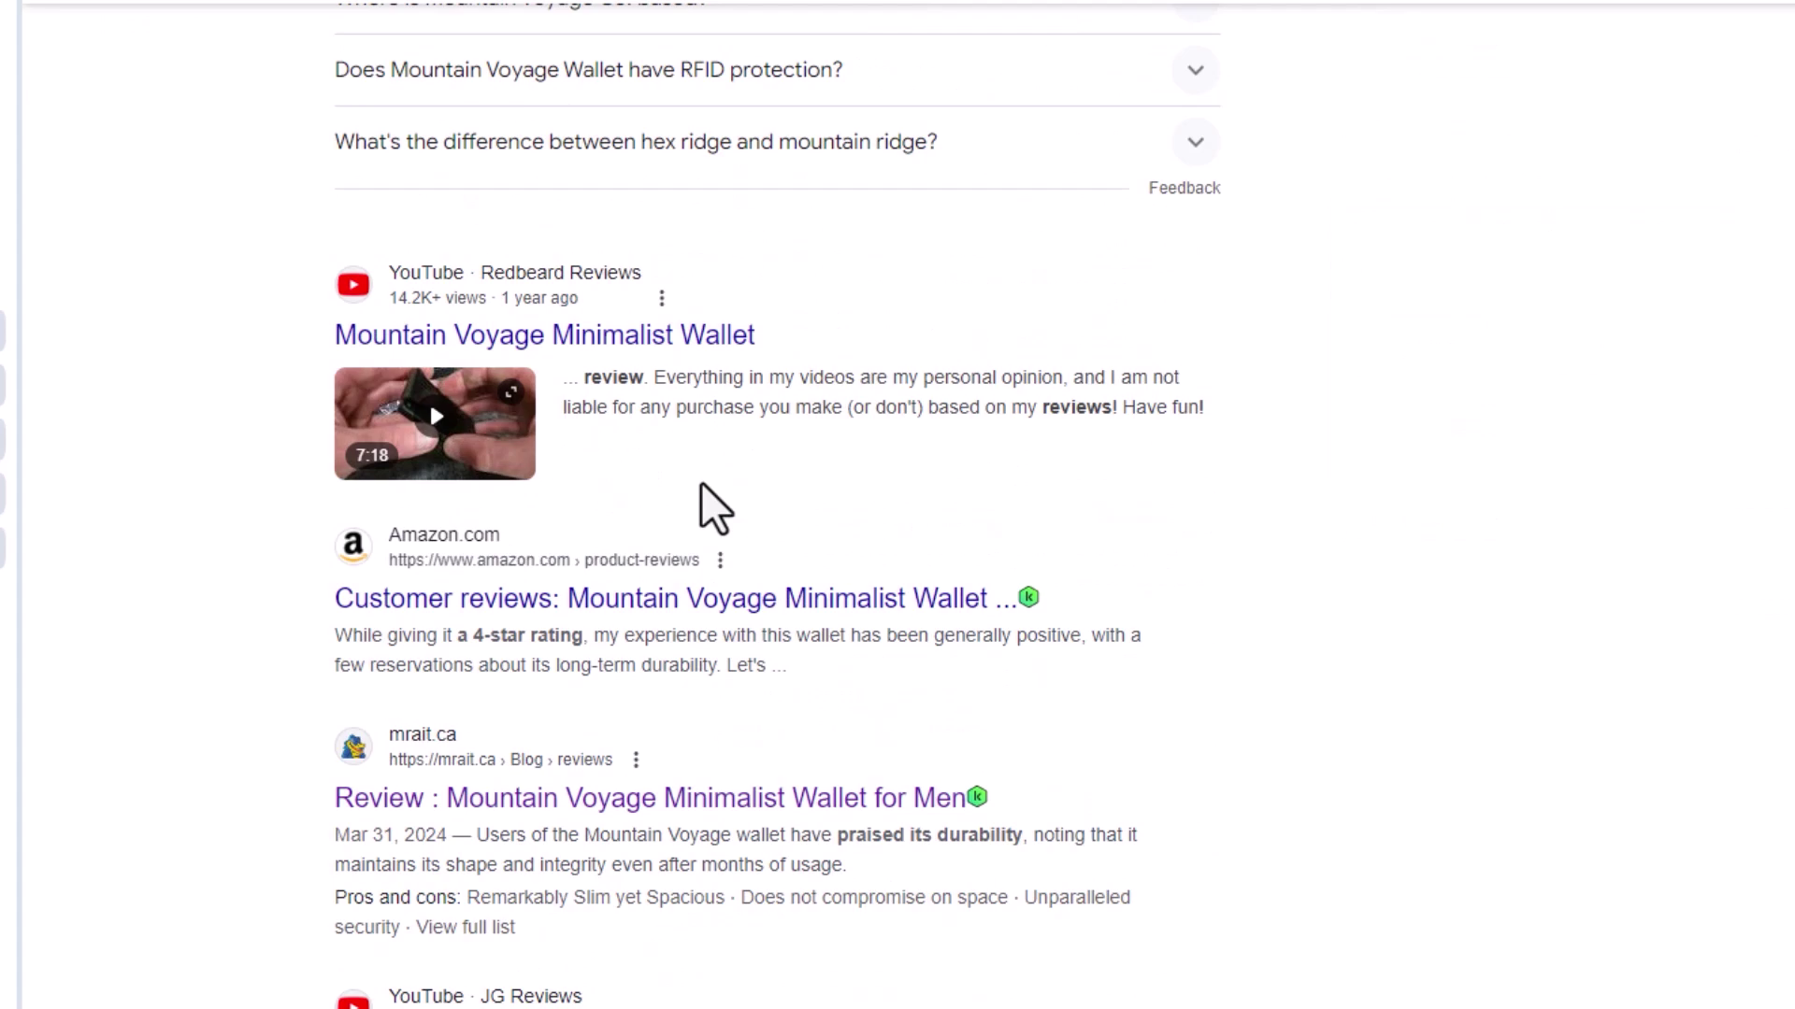
{"action": "scroll", "coordinate": [708, 533], "scroll_direction": "down", "scroll_amount": 2}
{"action": "scroll", "coordinate": [702, 569], "scroll_direction": "up", "scroll_amount": 6}
{"action": "scroll", "coordinate": [575, 211], "scroll_direction": "down", "scroll_amount": 4}
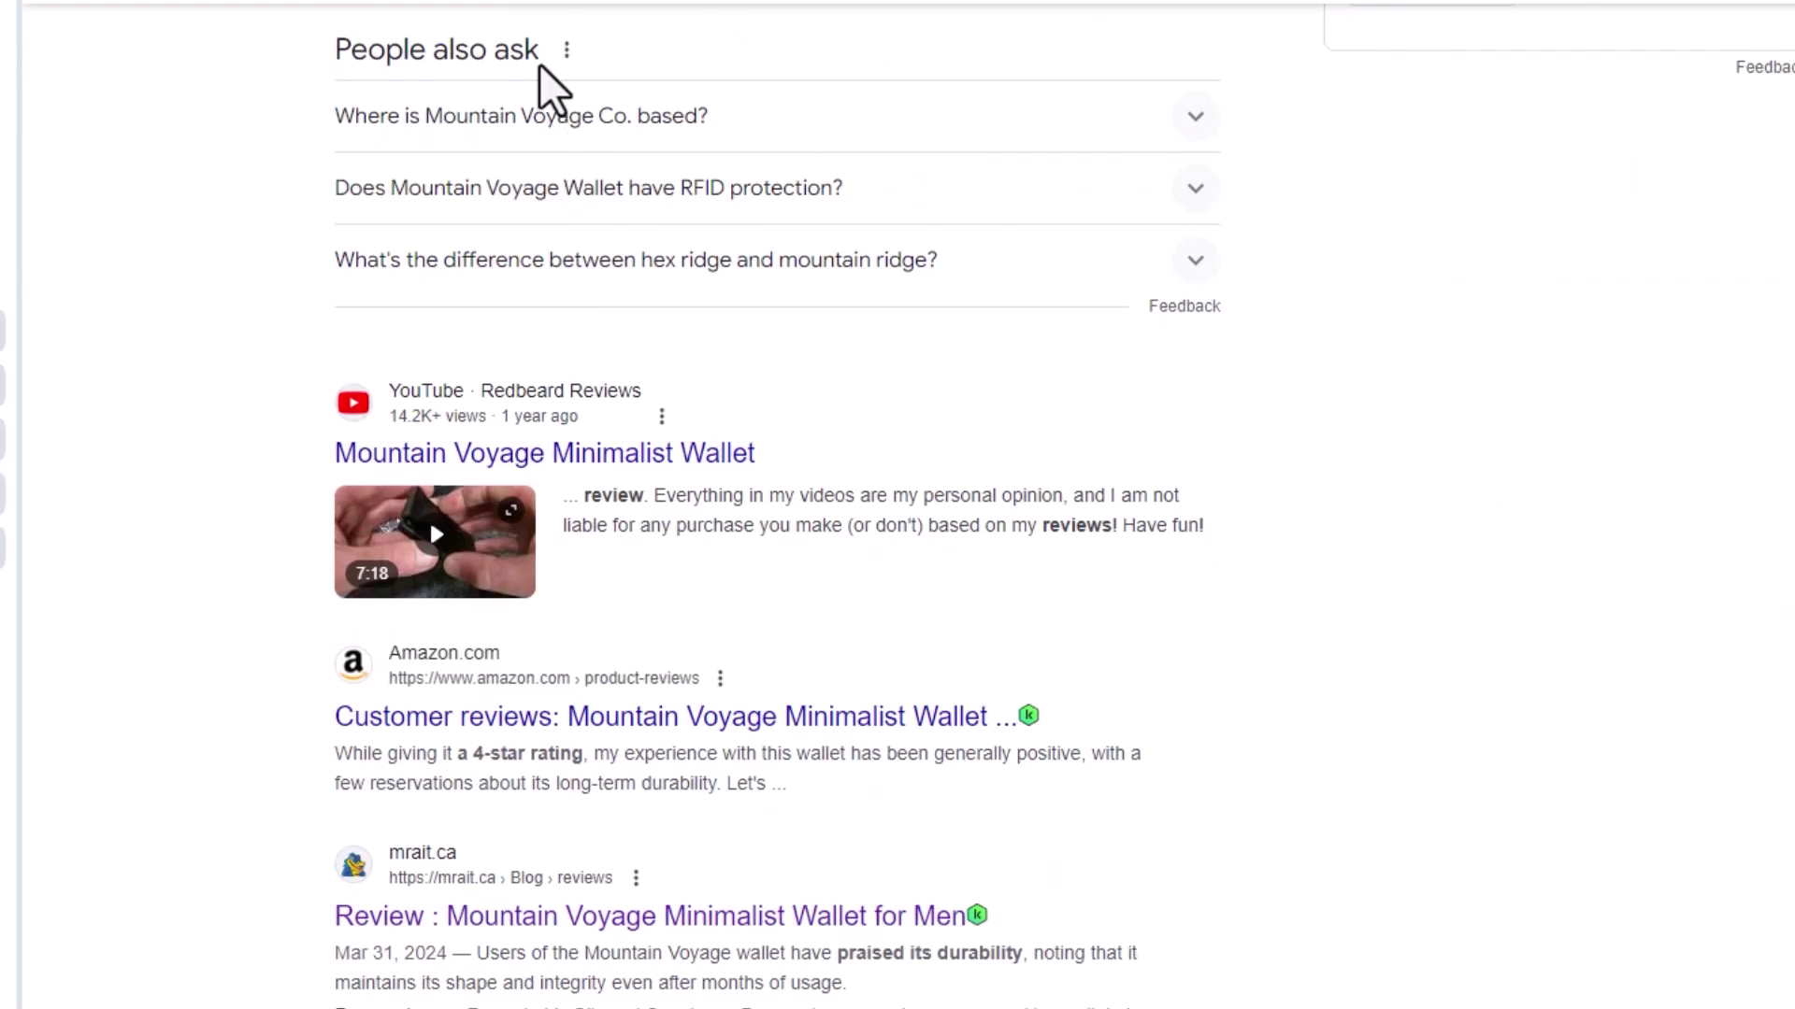
{"action": "scroll", "coordinate": [625, 141], "scroll_direction": "up", "scroll_amount": 2}
{"action": "scroll", "coordinate": [629, 160], "scroll_direction": "down", "scroll_amount": 1}
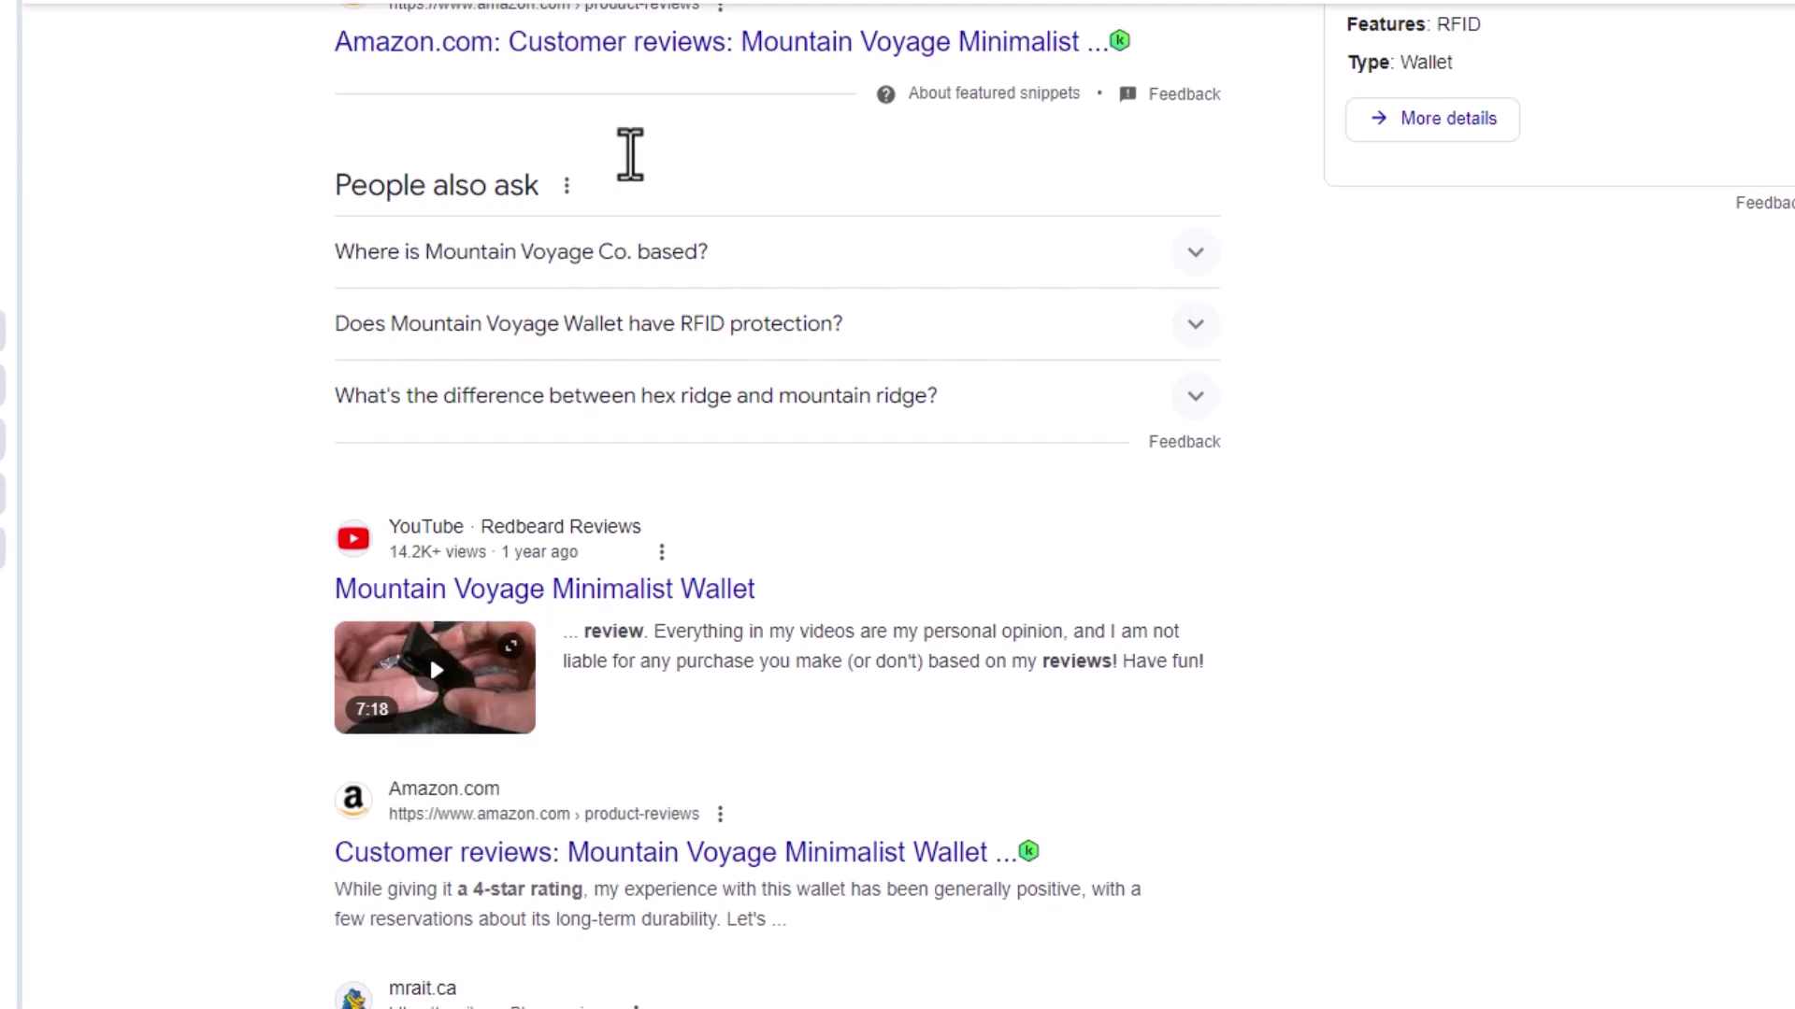
{"action": "scroll", "coordinate": [629, 158], "scroll_direction": "down", "scroll_amount": 3}
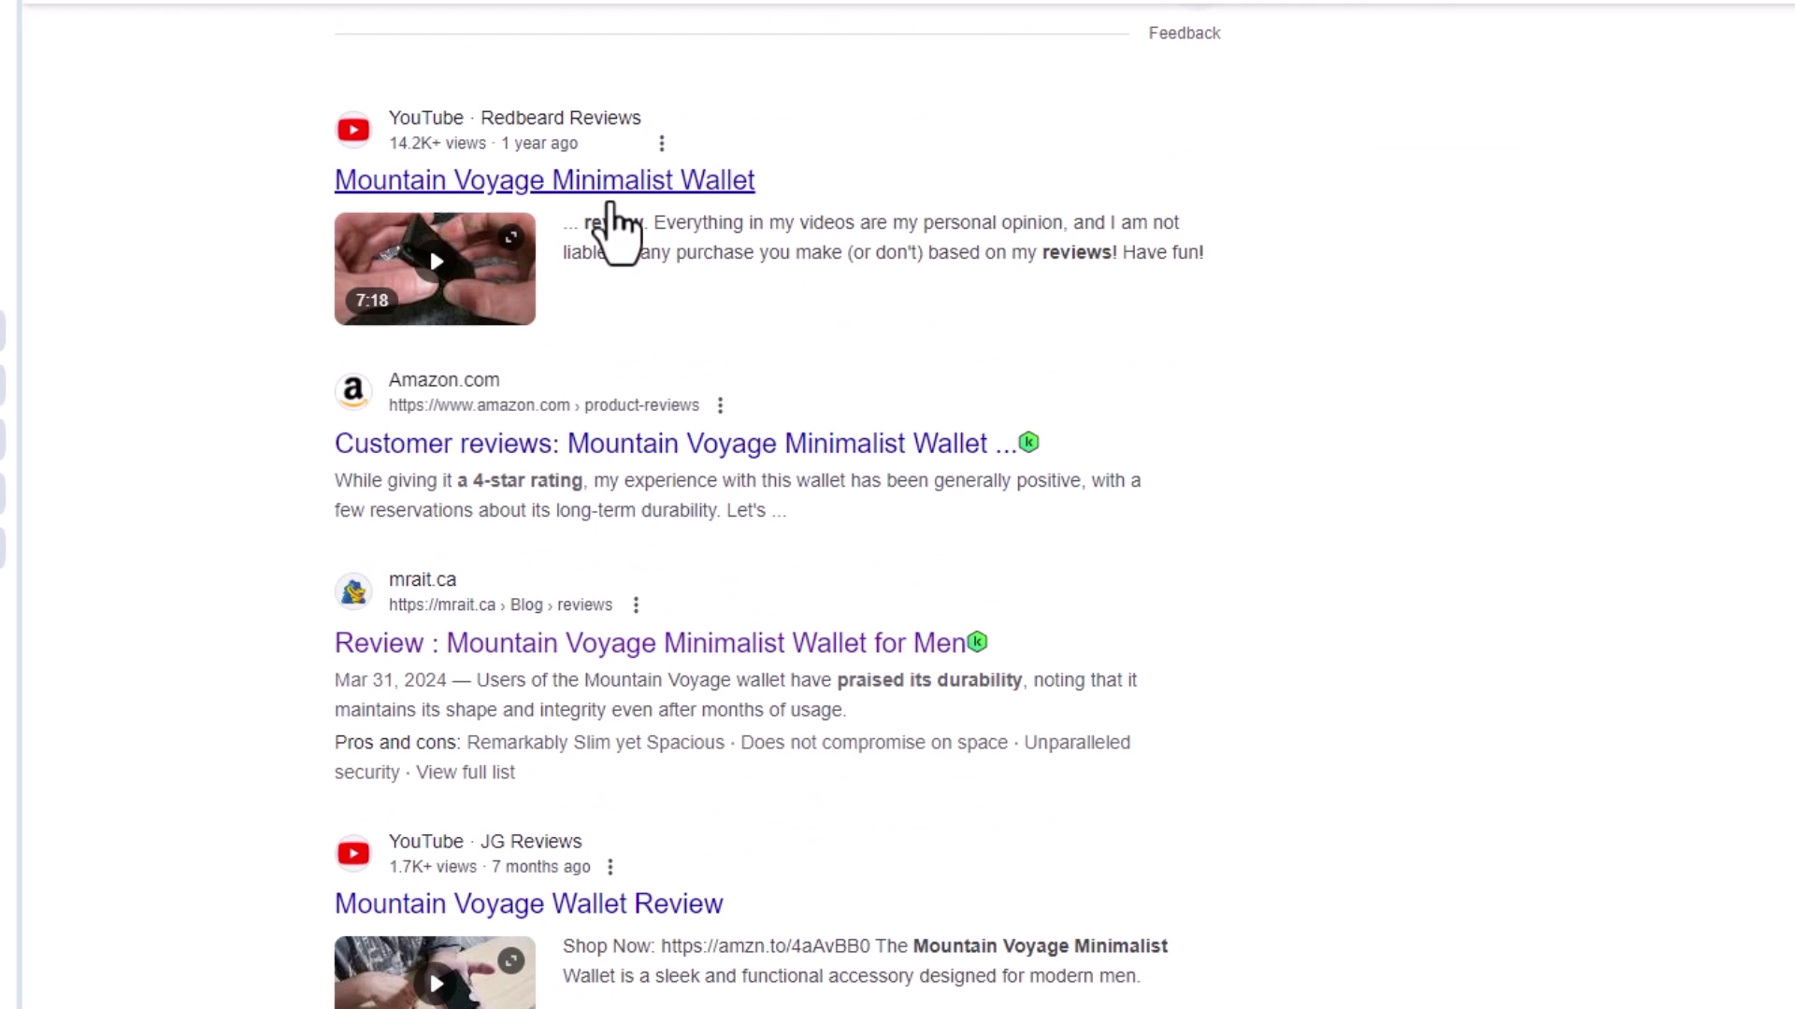
{"action": "scroll", "coordinate": [615, 211], "scroll_direction": "down", "scroll_amount": 2}
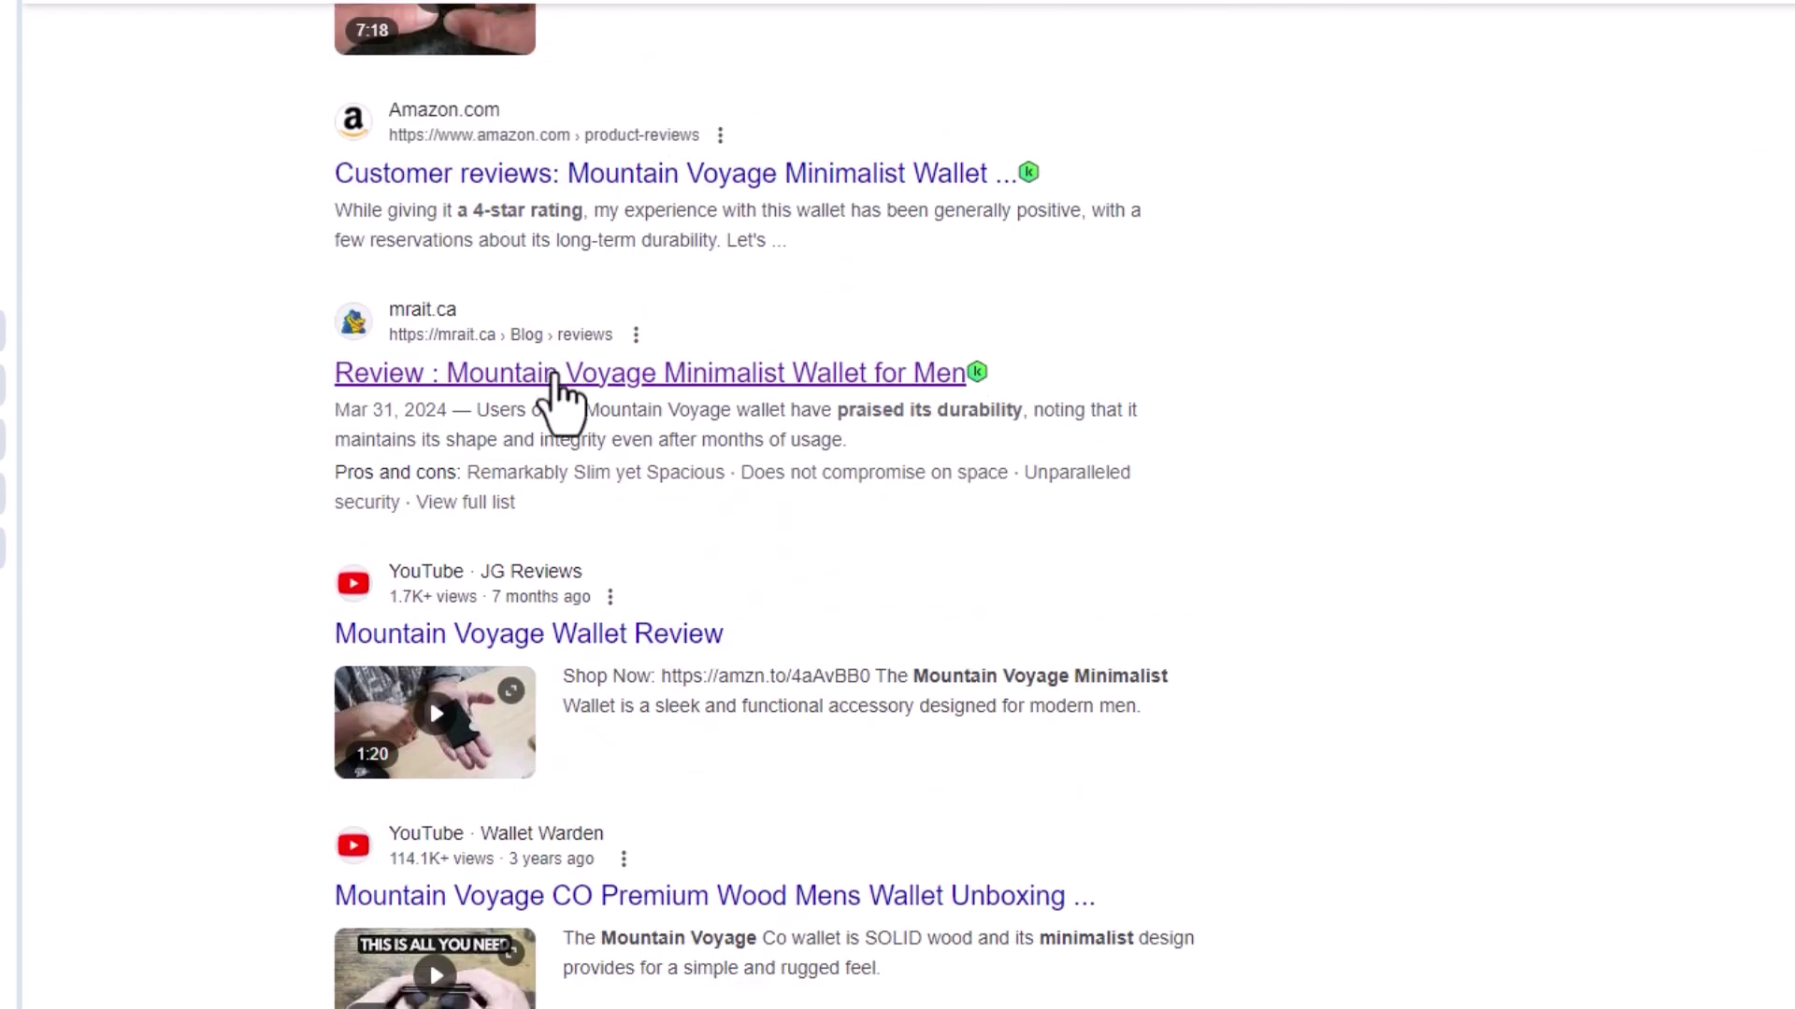
{"action": "scroll", "coordinate": [559, 385], "scroll_direction": "down", "scroll_amount": 5}
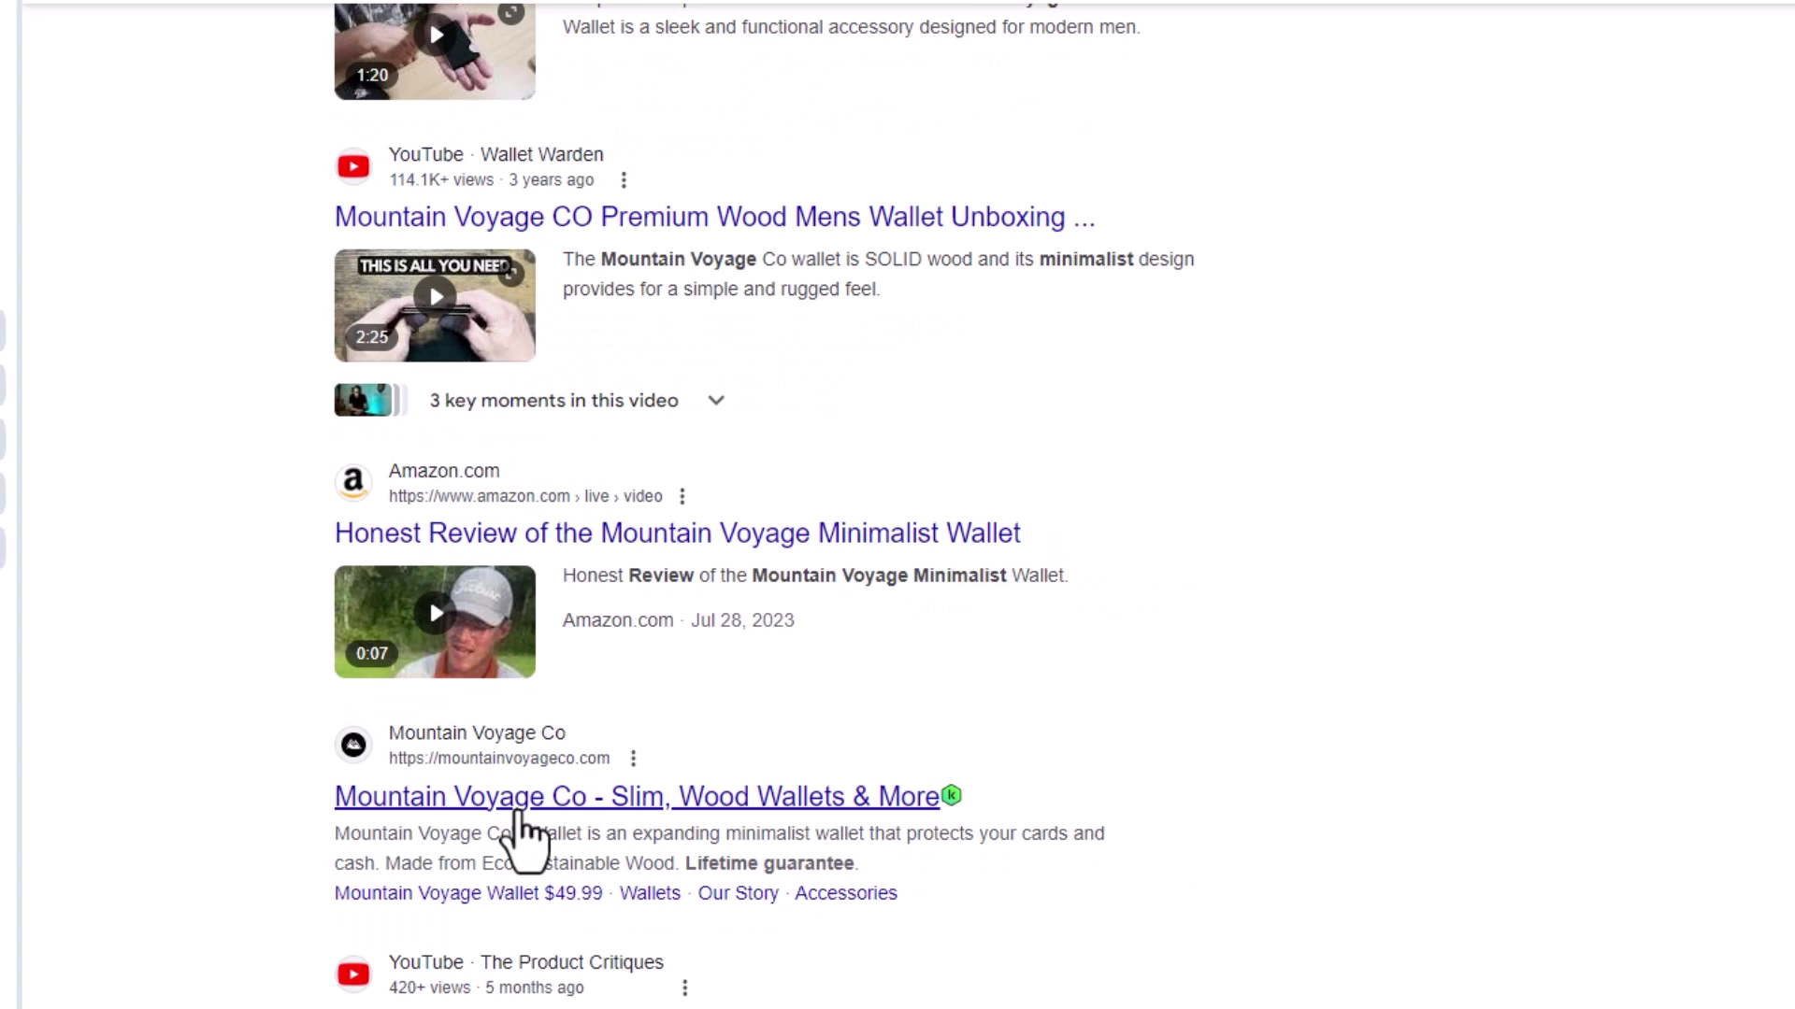
{"action": "scroll", "coordinate": [527, 835], "scroll_direction": "up", "scroll_amount": 4}
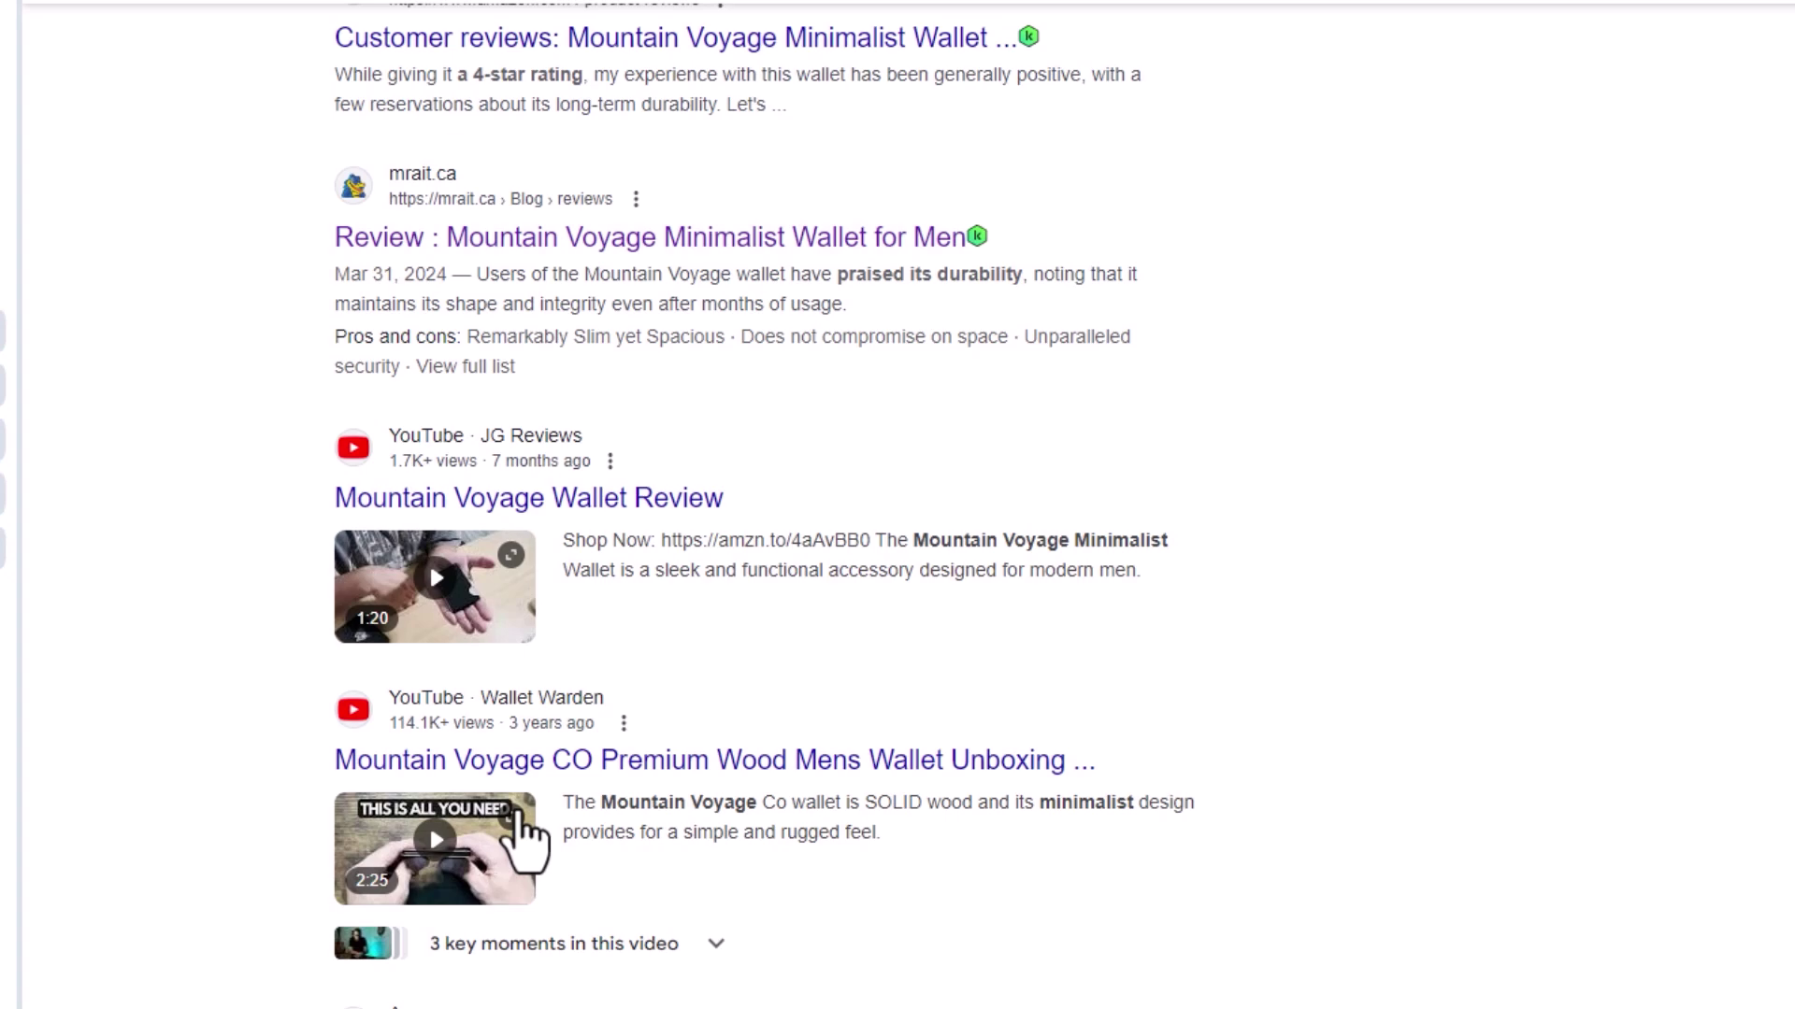
{"action": "scroll", "coordinate": [525, 834], "scroll_direction": "up", "scroll_amount": 4}
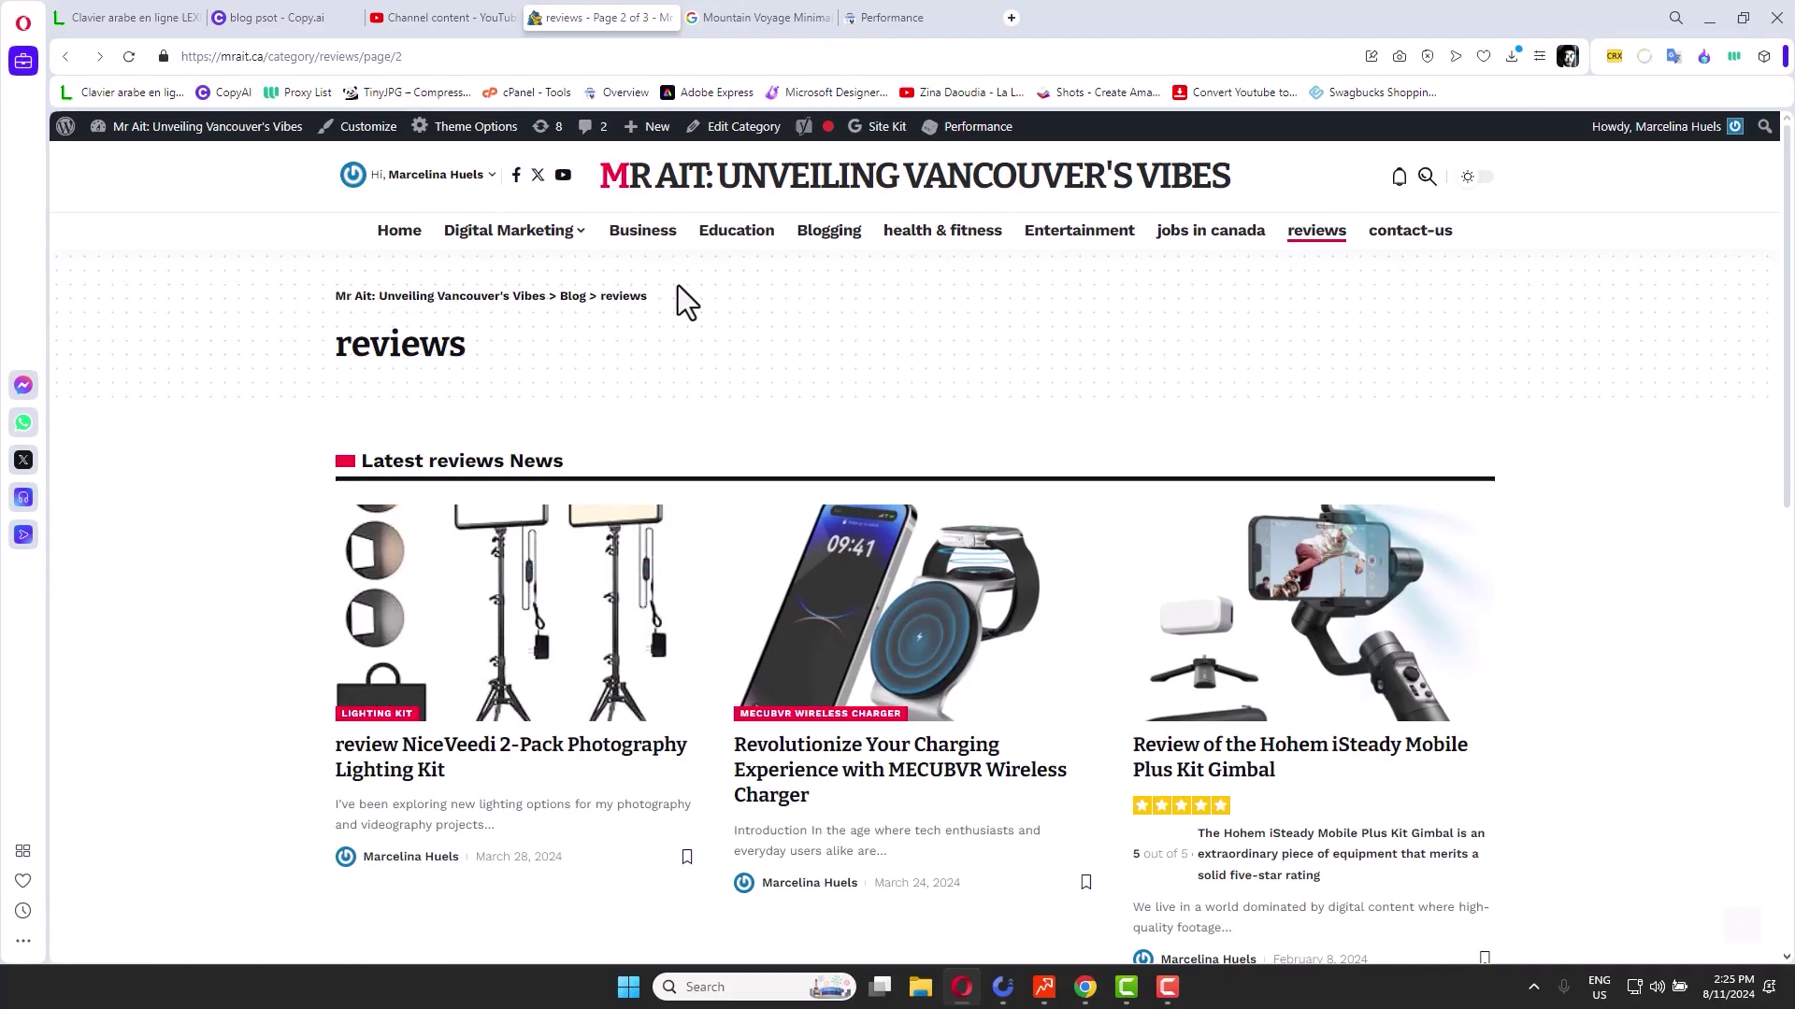
{"action": "scroll", "coordinate": [919, 443], "scroll_direction": "down", "scroll_amount": 4}
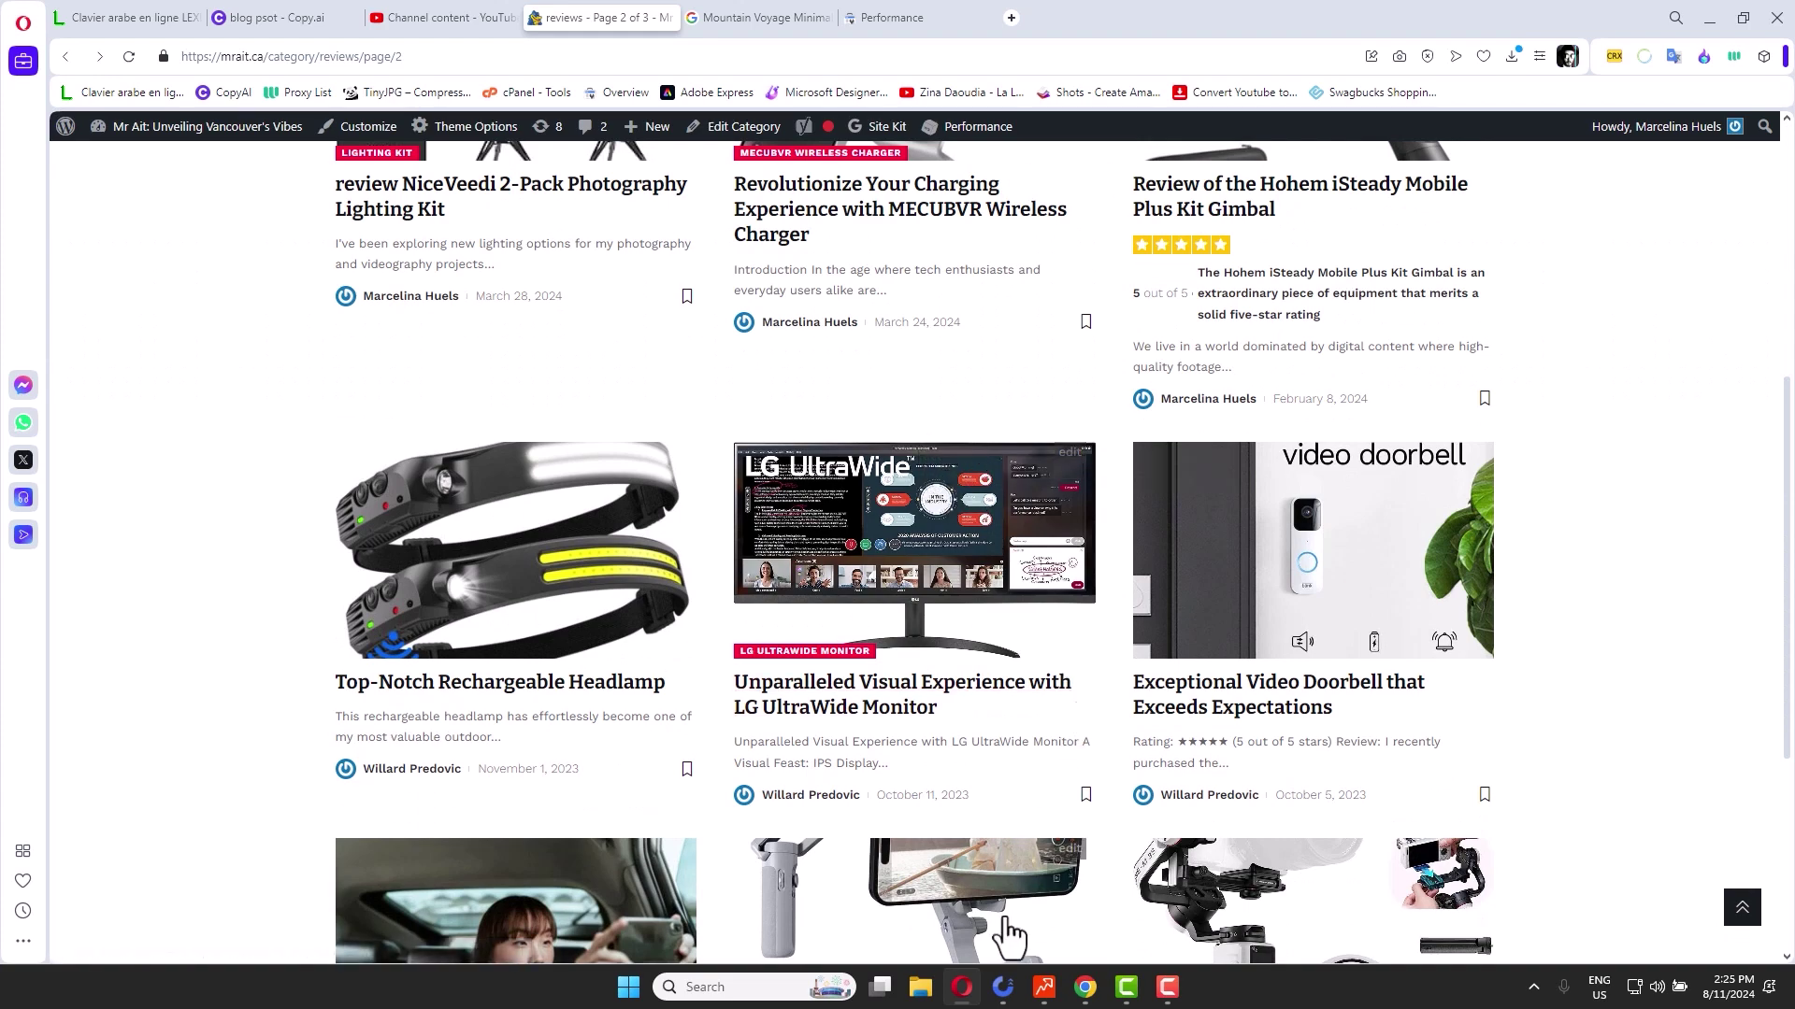
Switch from the mrait.ca reviews page back to Insight Analyzer's 30-question travel agency table.
{"action": "left_click", "coordinate": [999, 988]}
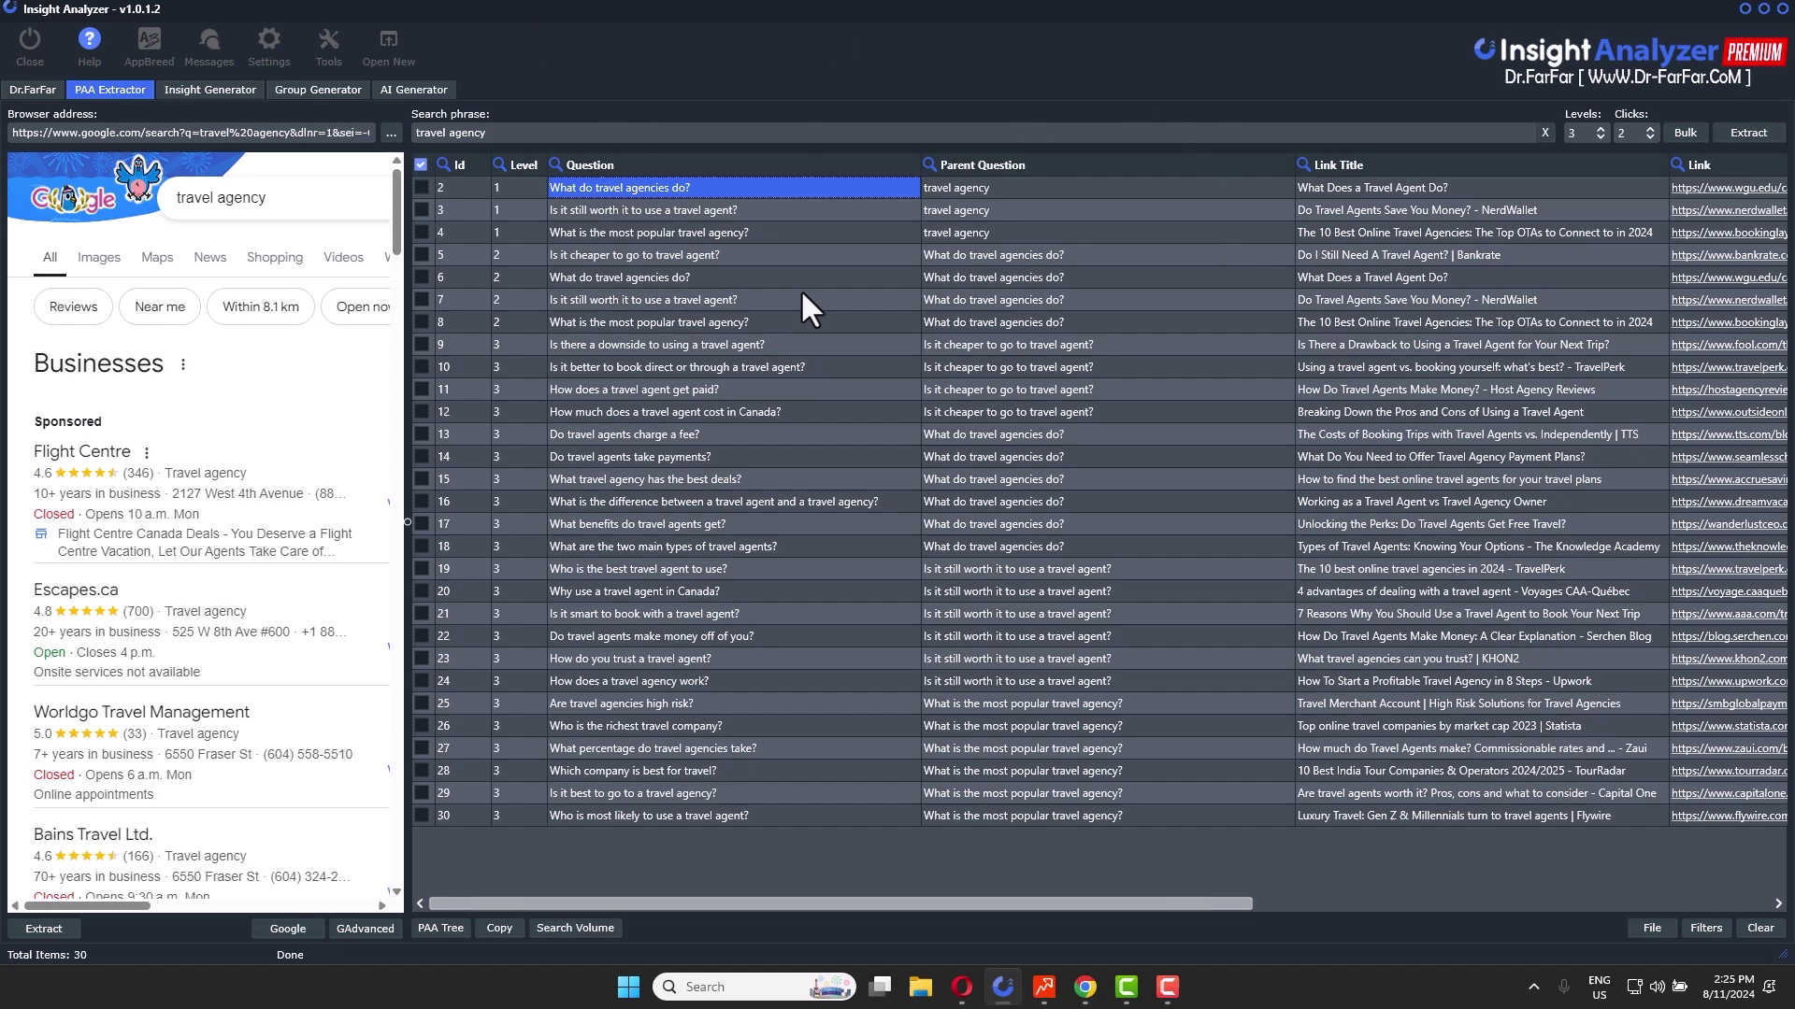
Select the most popular travel agency question and bring up the File options at bottom right.
{"action": "left_click", "coordinate": [782, 231]}
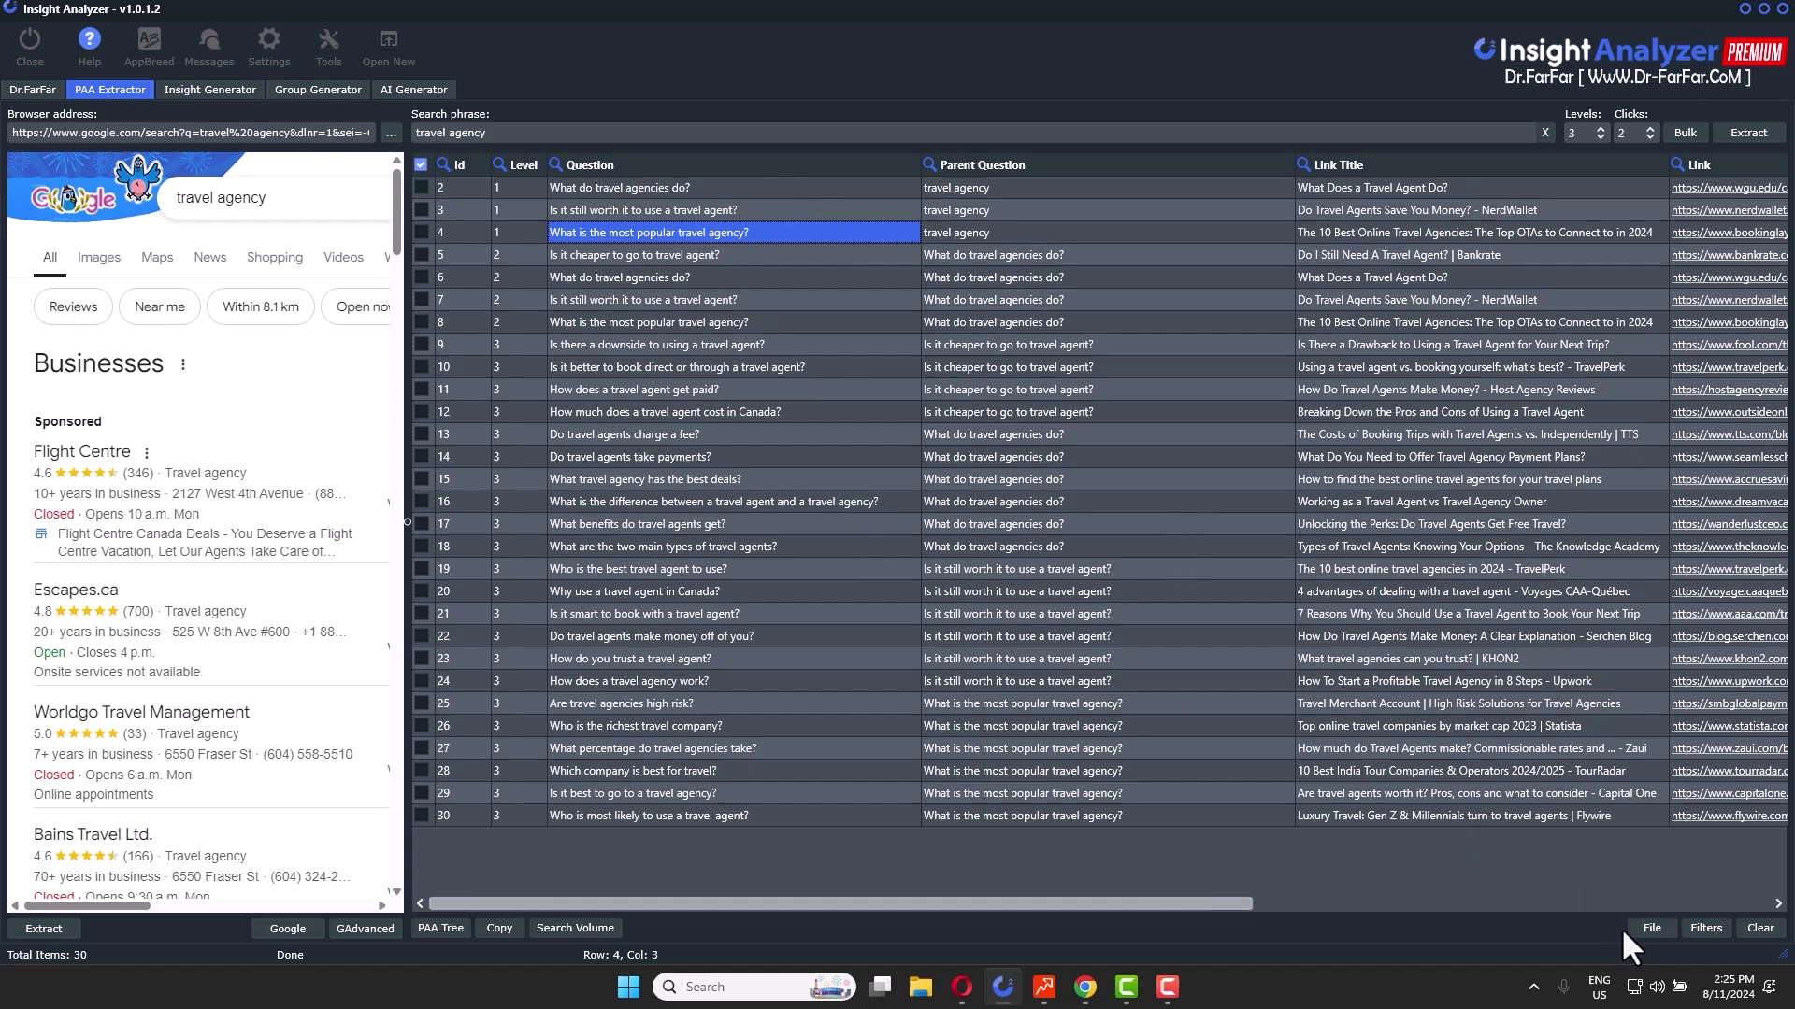
{"action": "left_click", "coordinate": [1646, 926]}
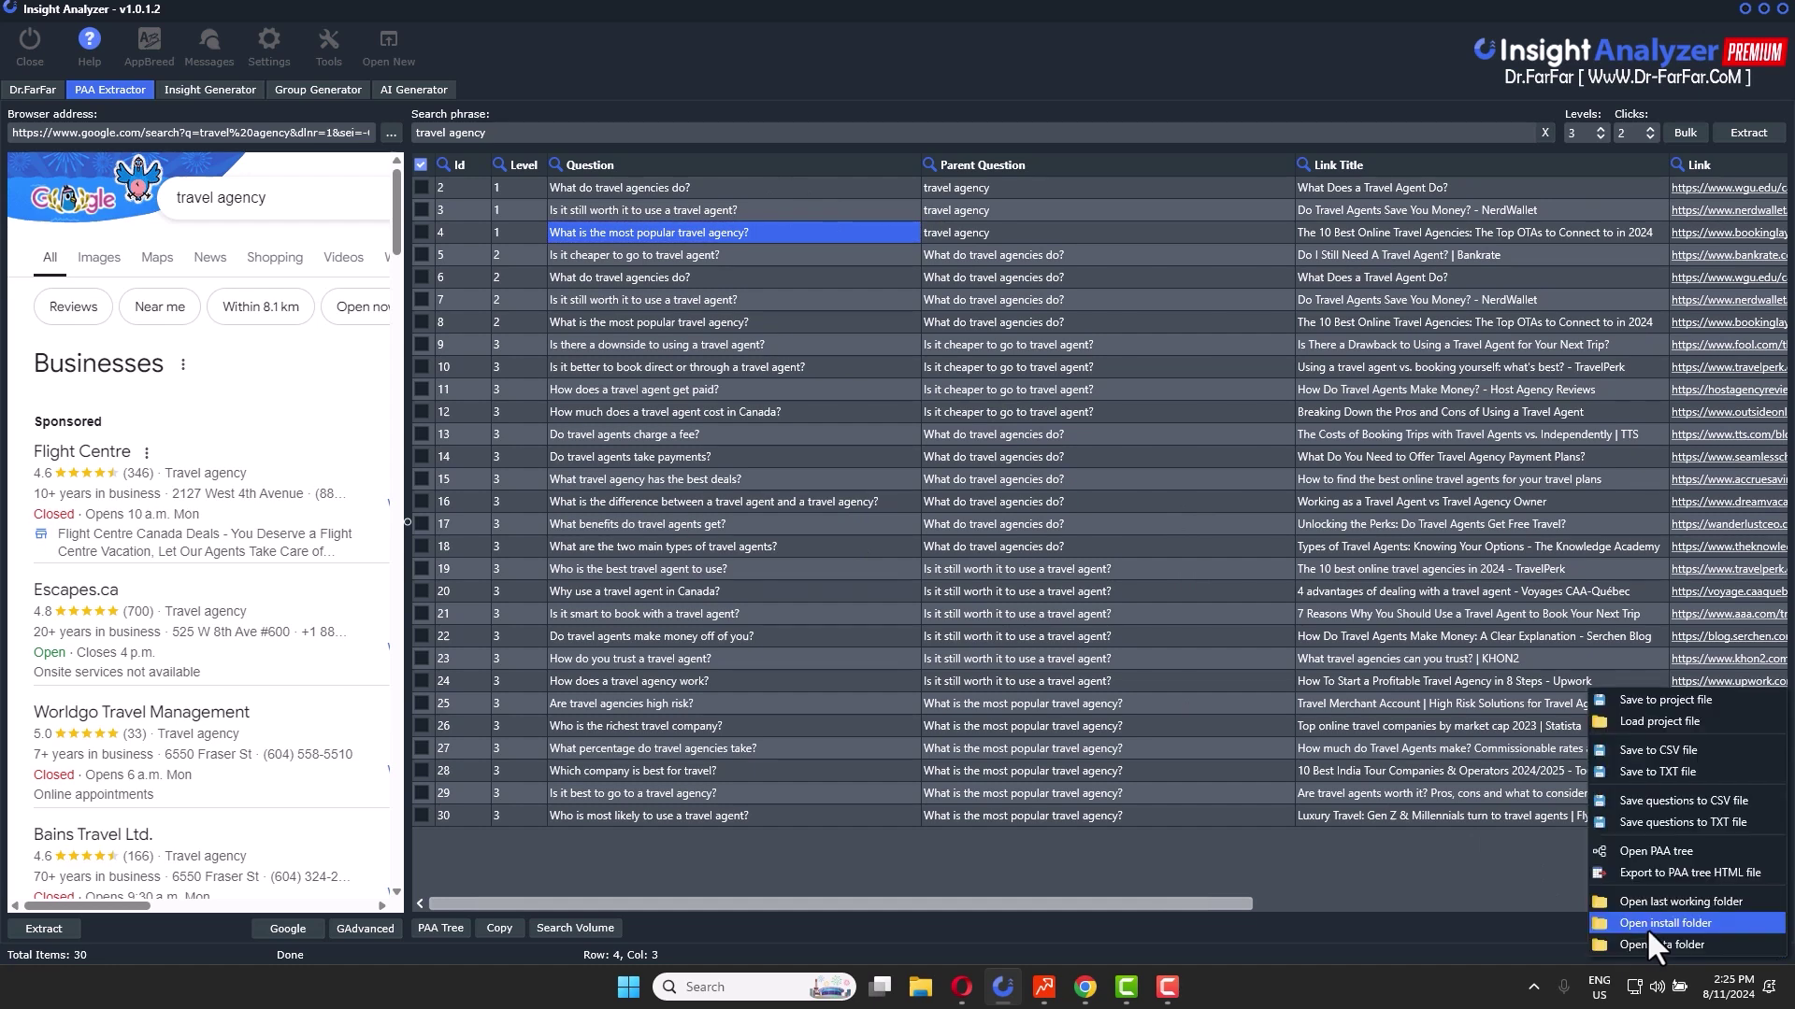
Open the PAA question tree full screen and select the root 'travel agency' node text.
{"action": "left_click", "coordinate": [1655, 851]}
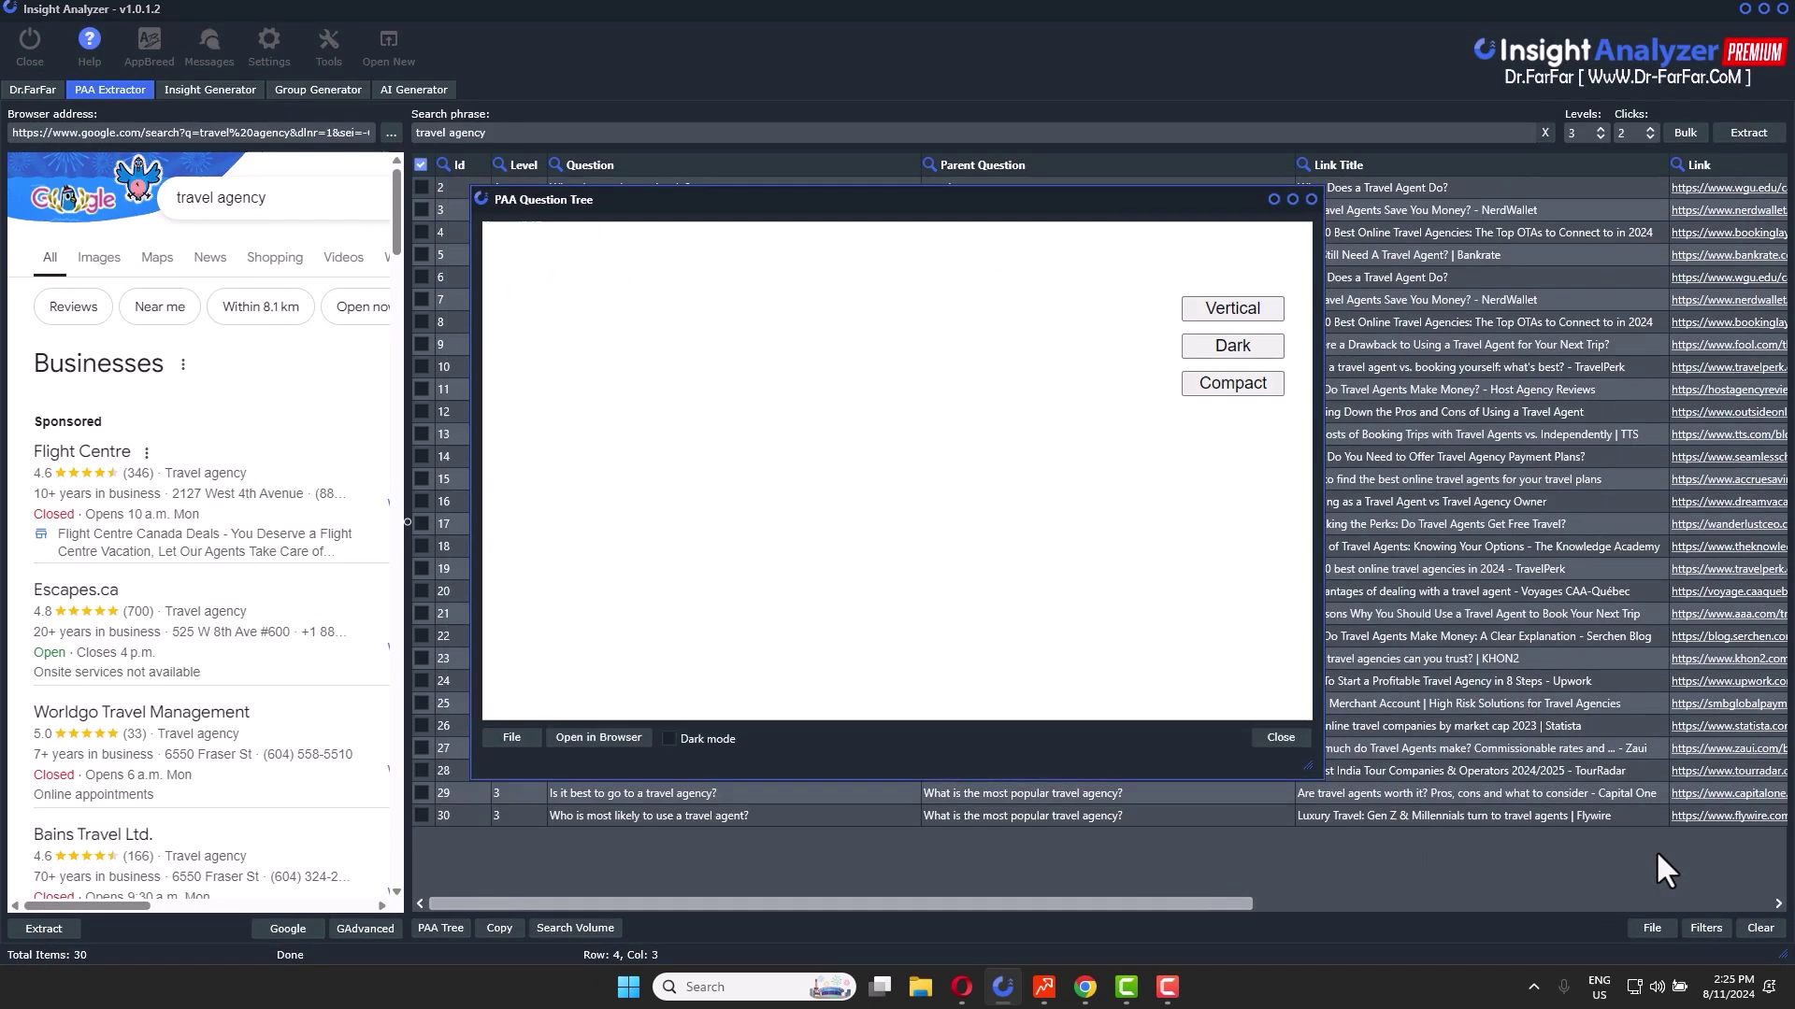
{"action": "left_click", "coordinate": [1292, 200]}
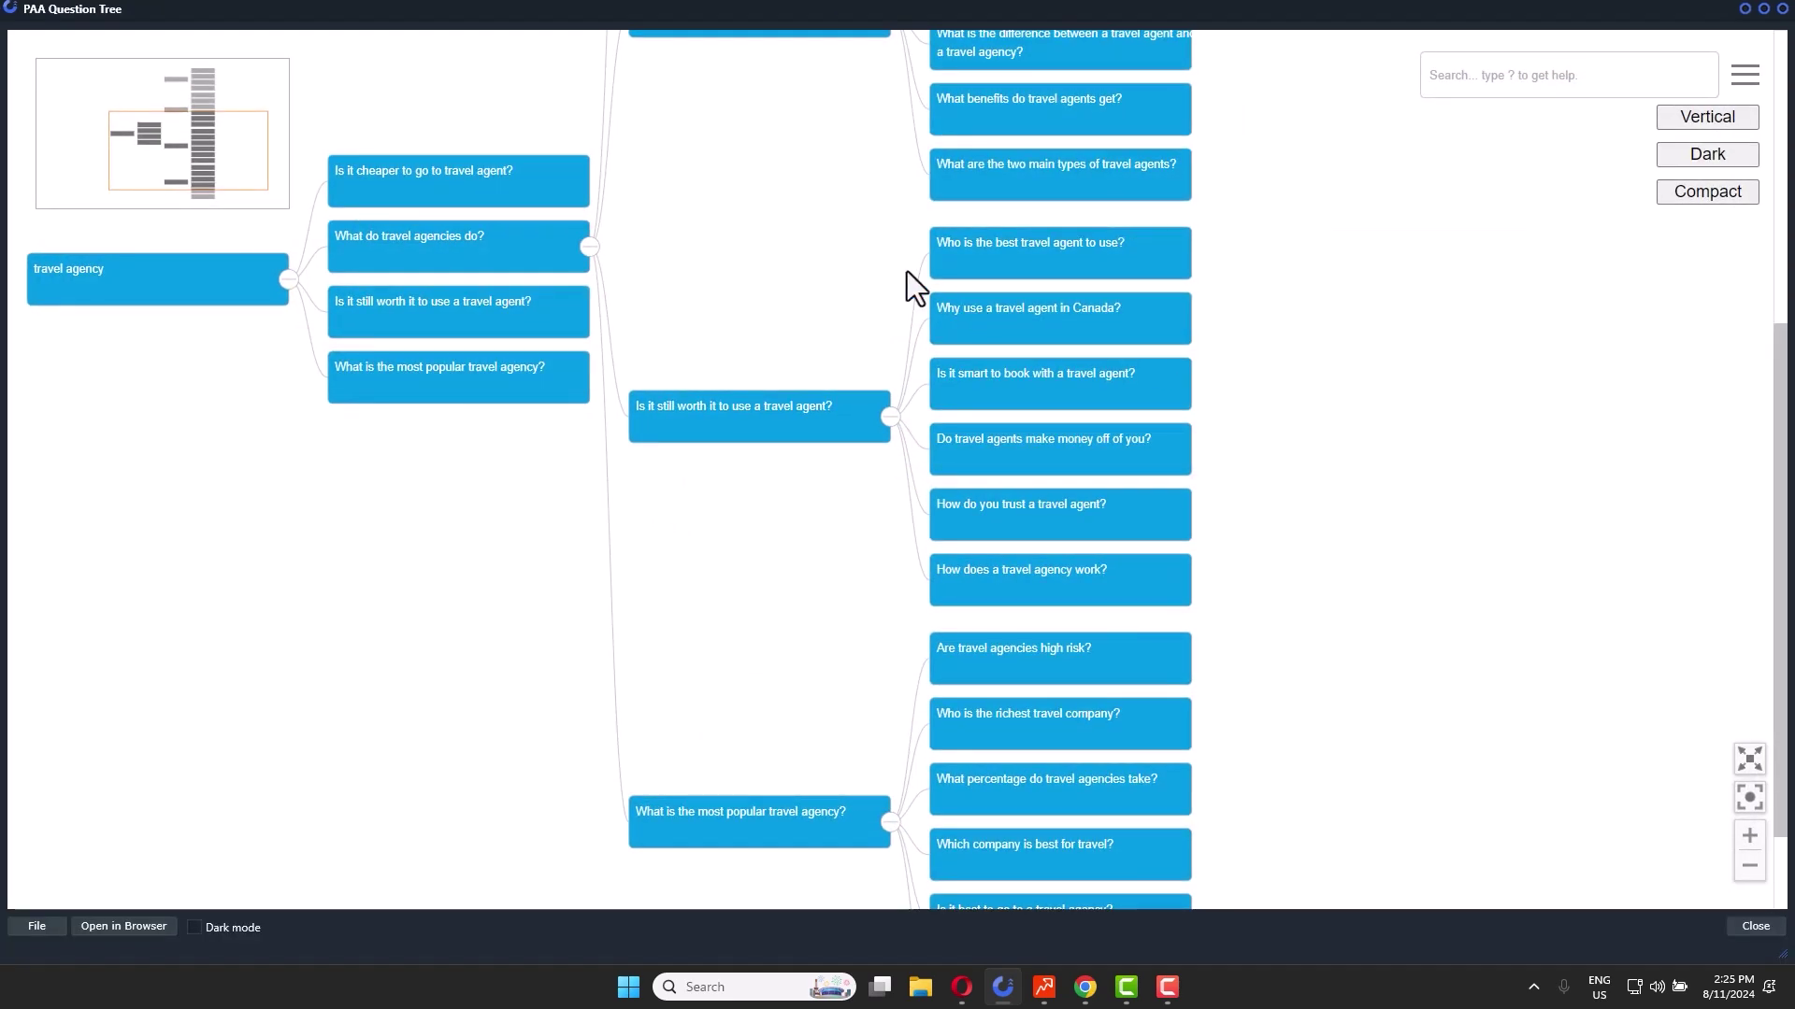
{"action": "scroll", "coordinate": [1194, 457], "scroll_direction": "down", "scroll_amount": 2}
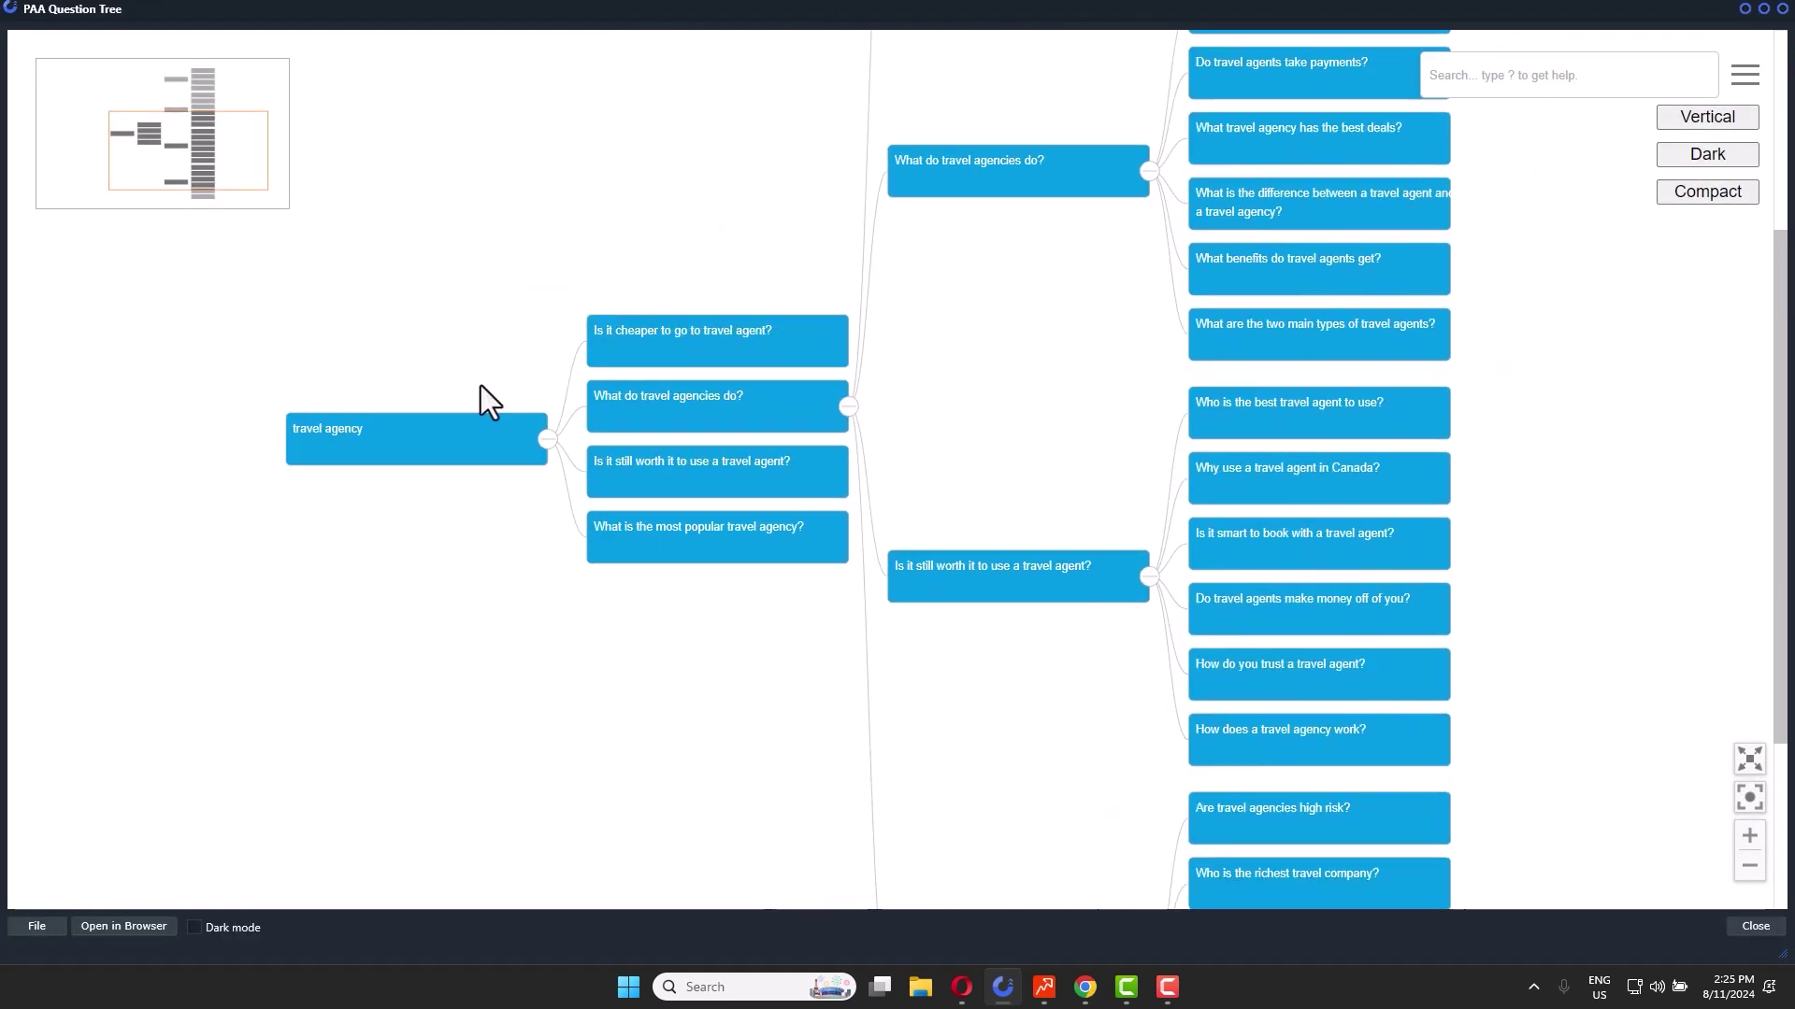
{"action": "double_click", "coordinate": [406, 439]}
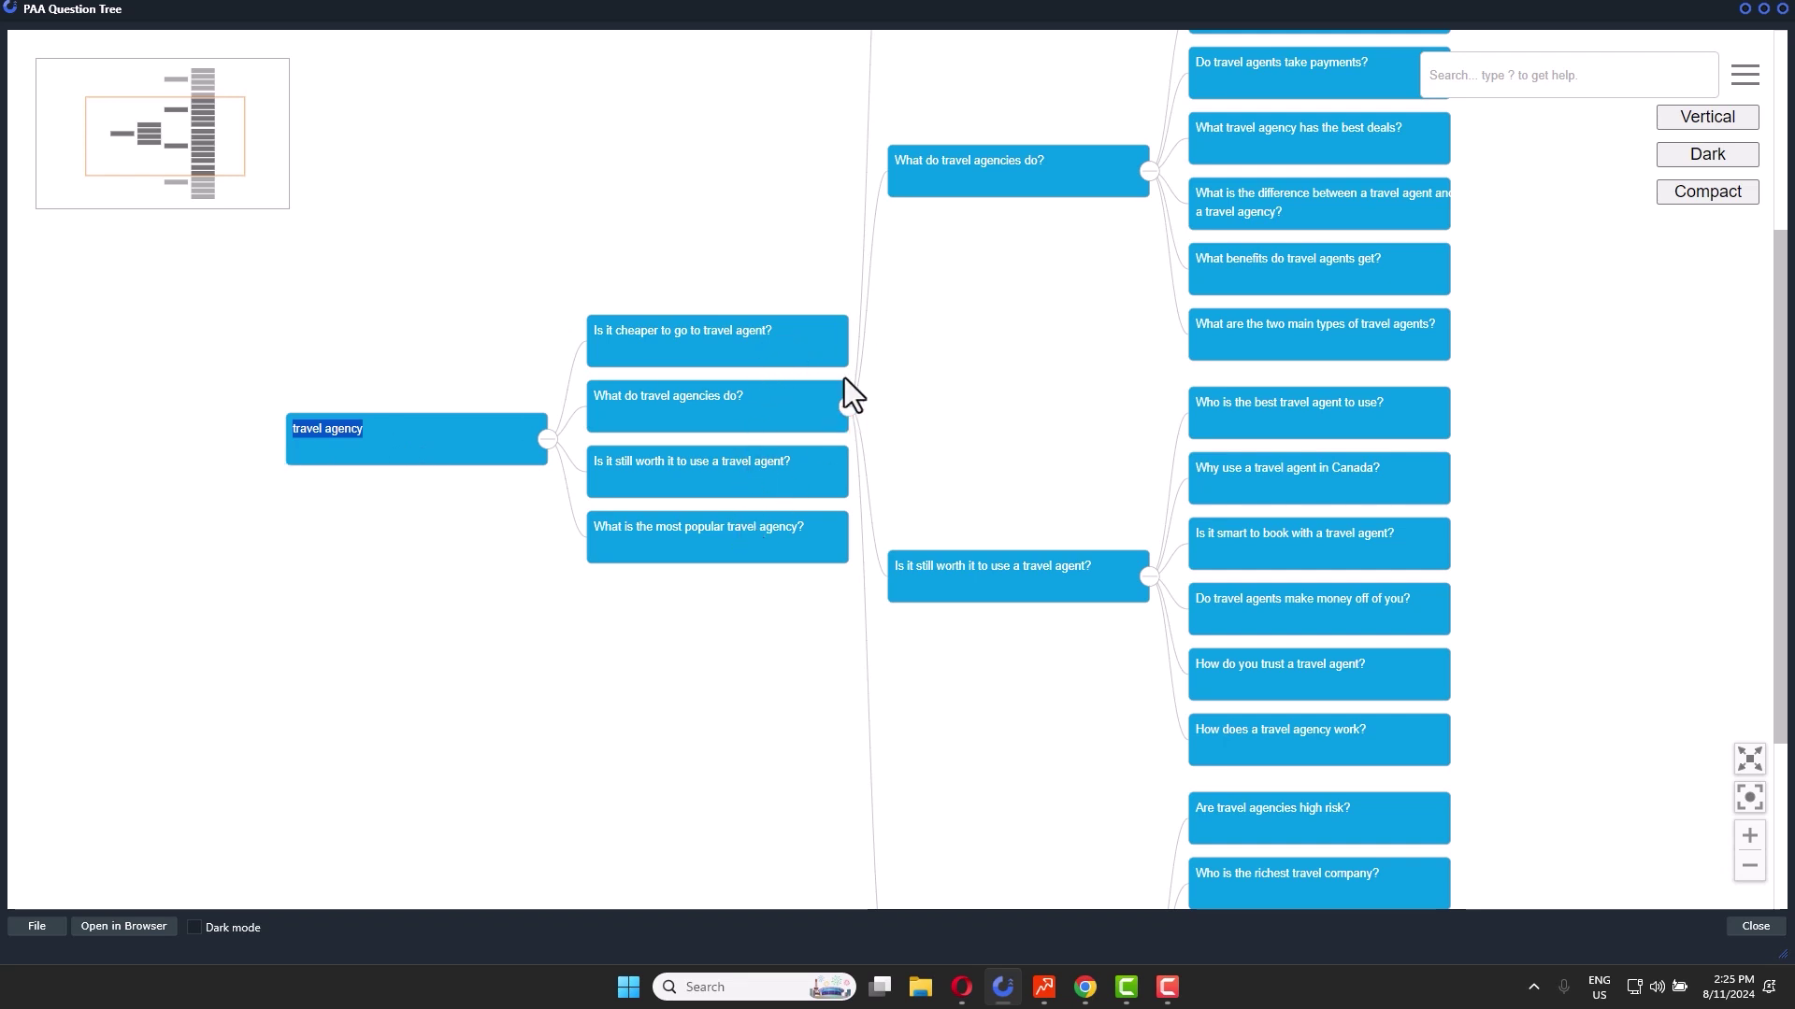
{"action": "scroll", "coordinate": [844, 376], "scroll_direction": "down", "scroll_amount": 3}
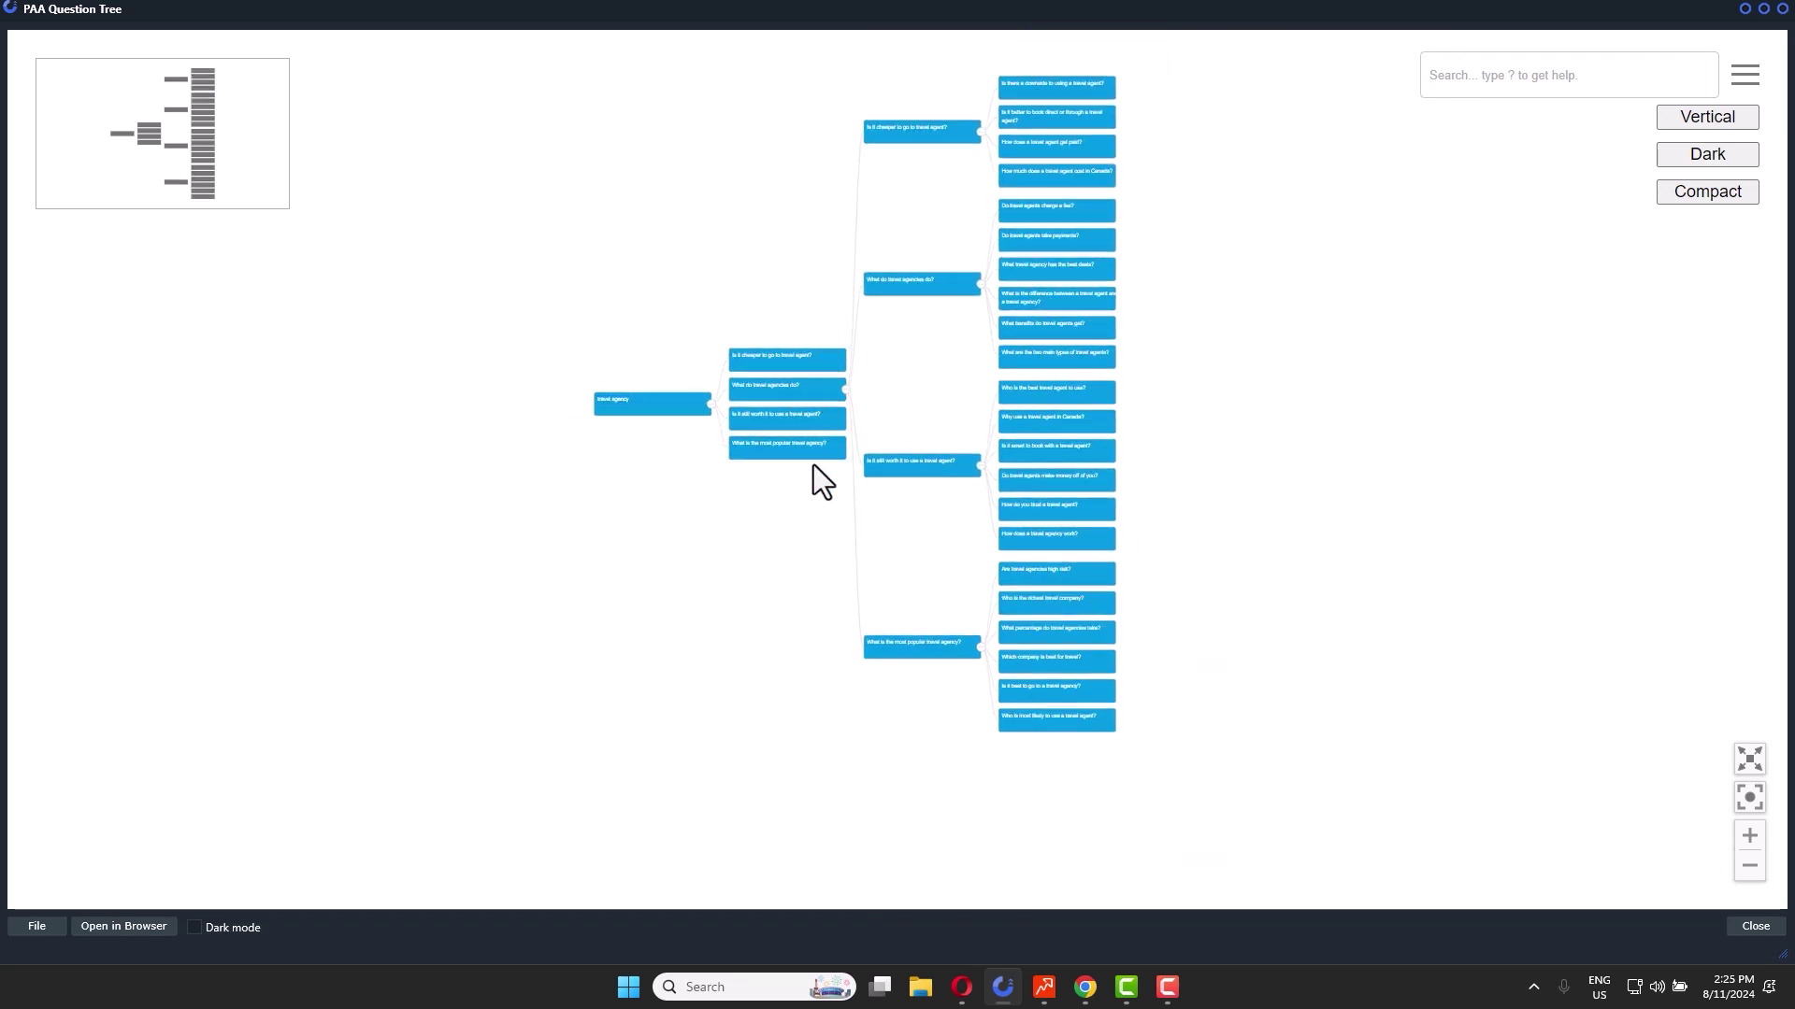
{"action": "key", "text": "ctrl+a"}
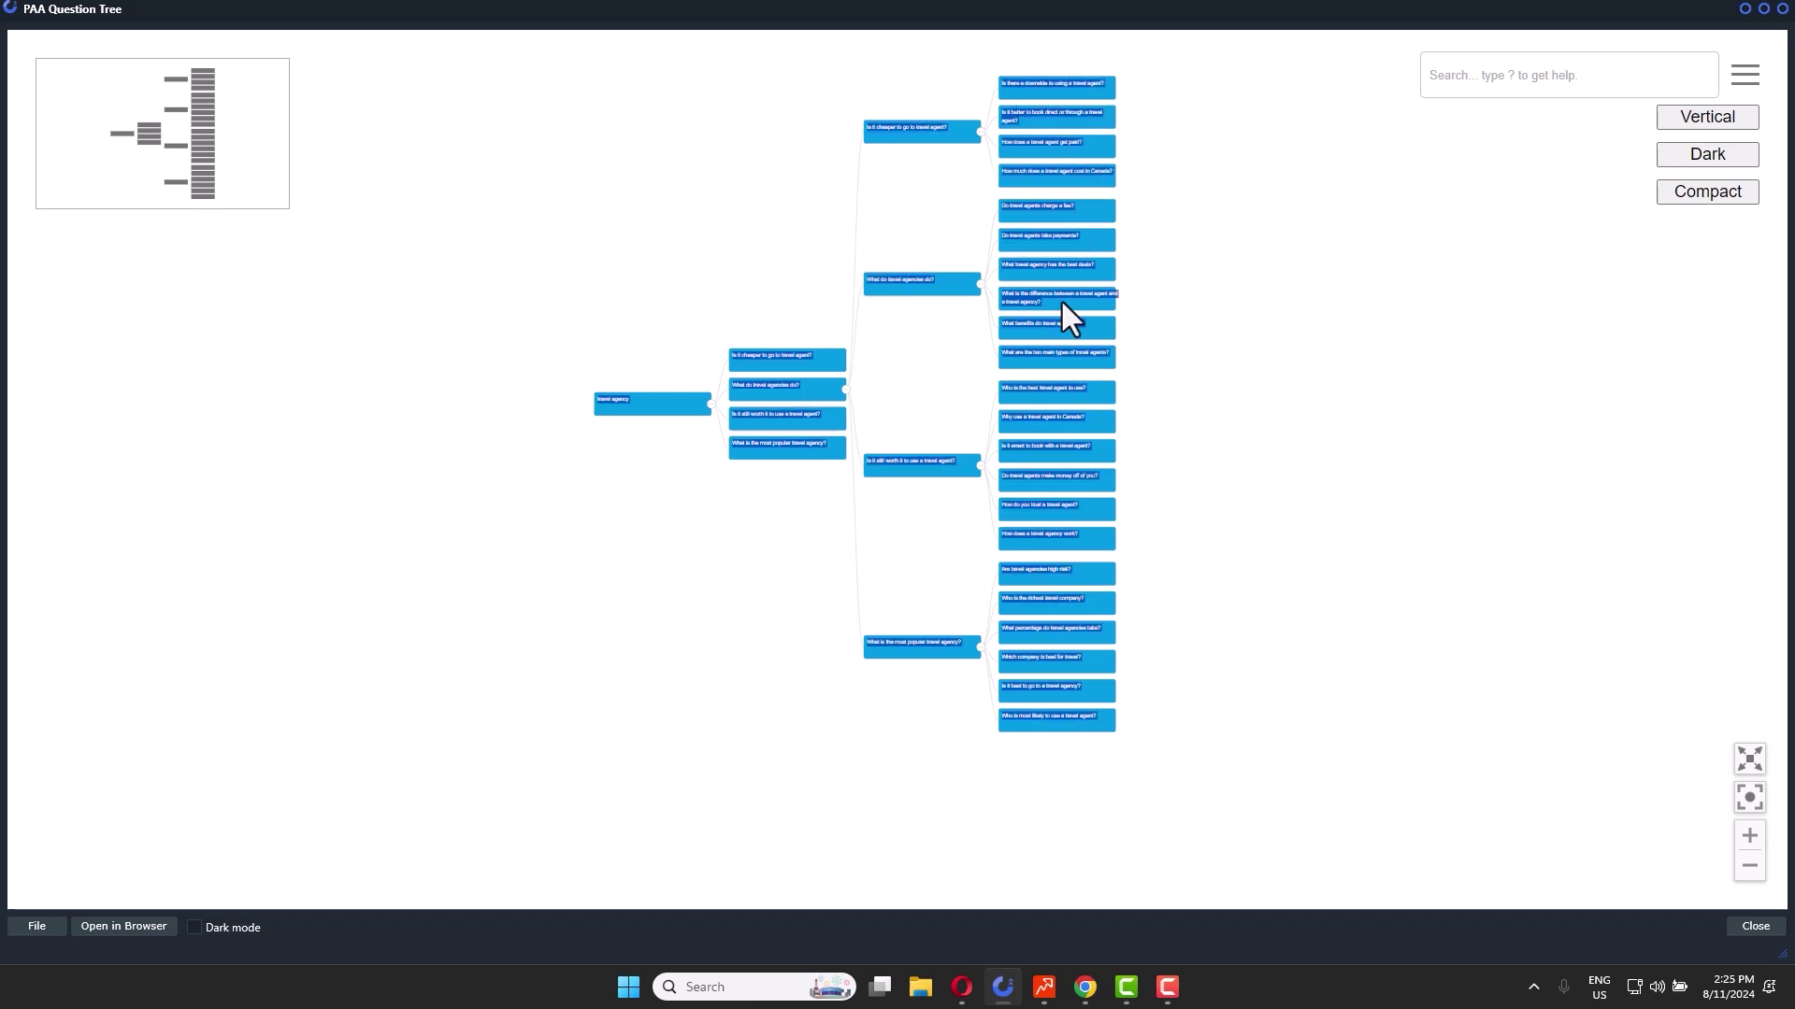
{"action": "scroll", "coordinate": [1176, 283], "scroll_direction": "up", "scroll_amount": 2}
{"action": "scroll", "coordinate": [1192, 309], "scroll_direction": "up", "scroll_amount": 1}
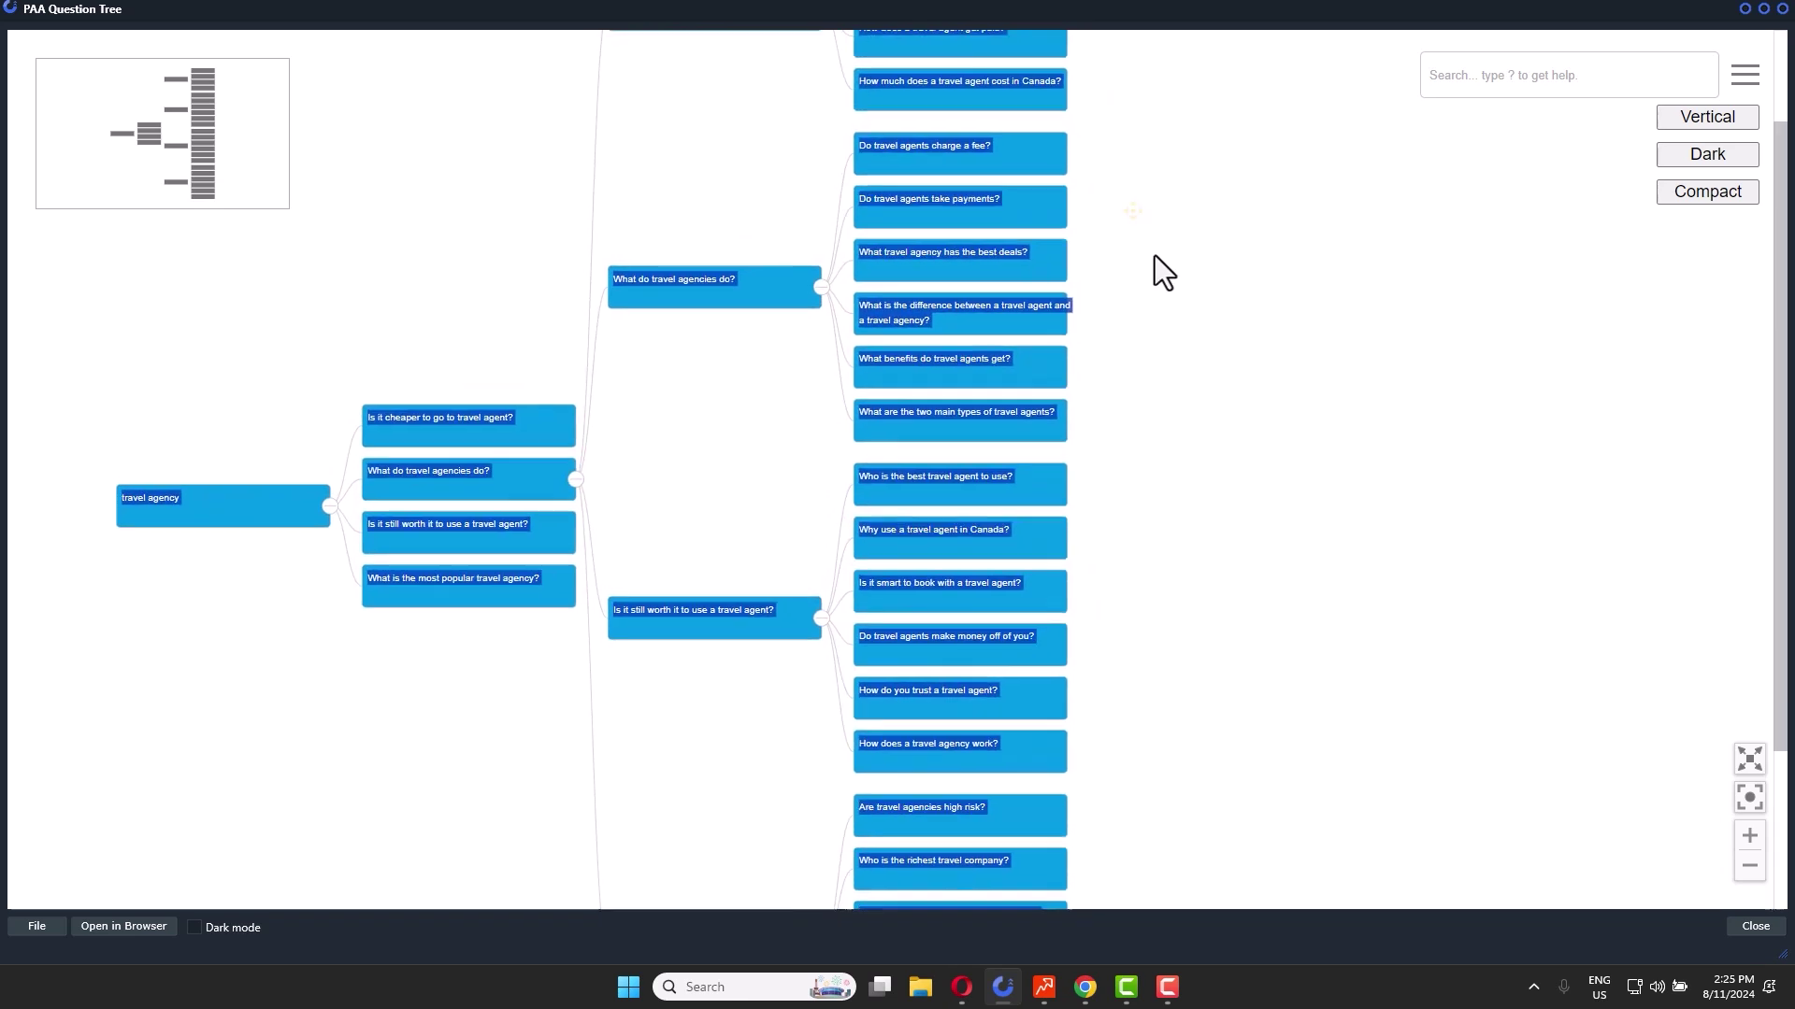
{"action": "scroll", "coordinate": [1133, 318], "scroll_direction": "up", "scroll_amount": 2}
Inspect details for the top, book-direct, travel-agent cost and travel agency root question nodes.
{"action": "left_click", "coordinate": [1024, 91]}
{"action": "left_click", "coordinate": [1028, 171]}
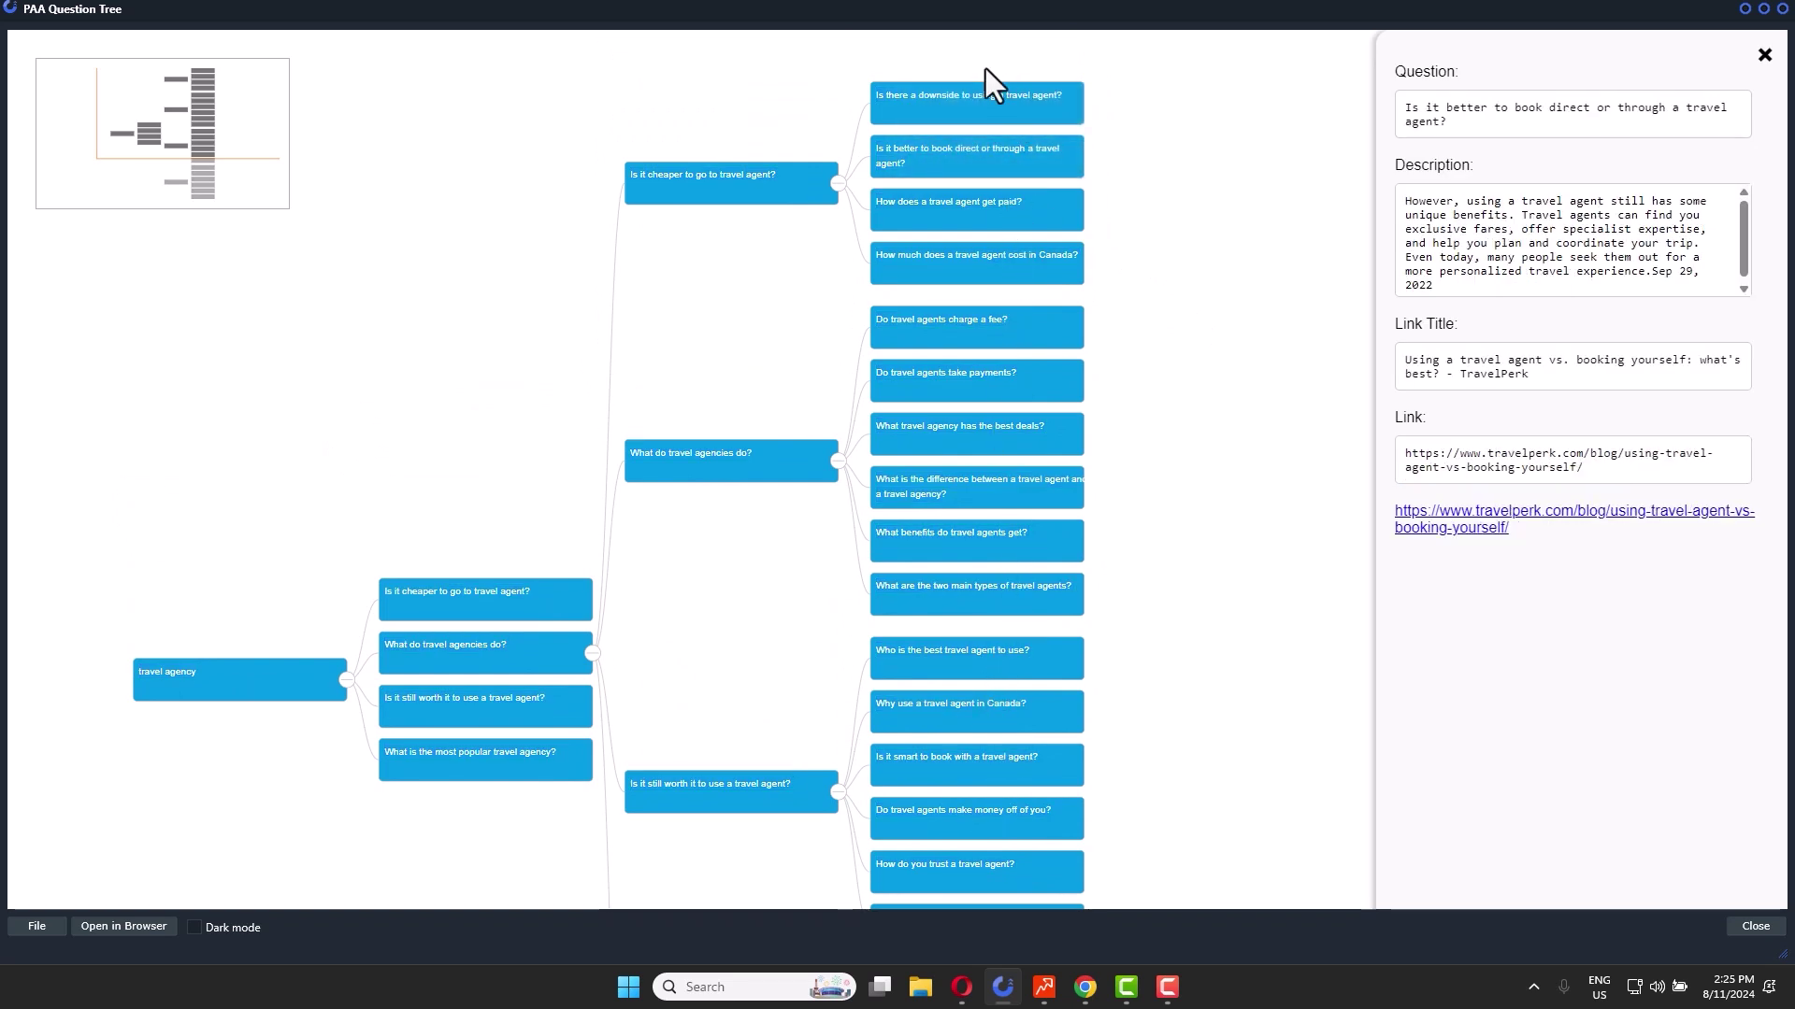
{"action": "left_click", "coordinate": [1100, 101]}
{"action": "left_click_drag", "start_coordinate": [1099, 101], "coordinate": [853, 132]}
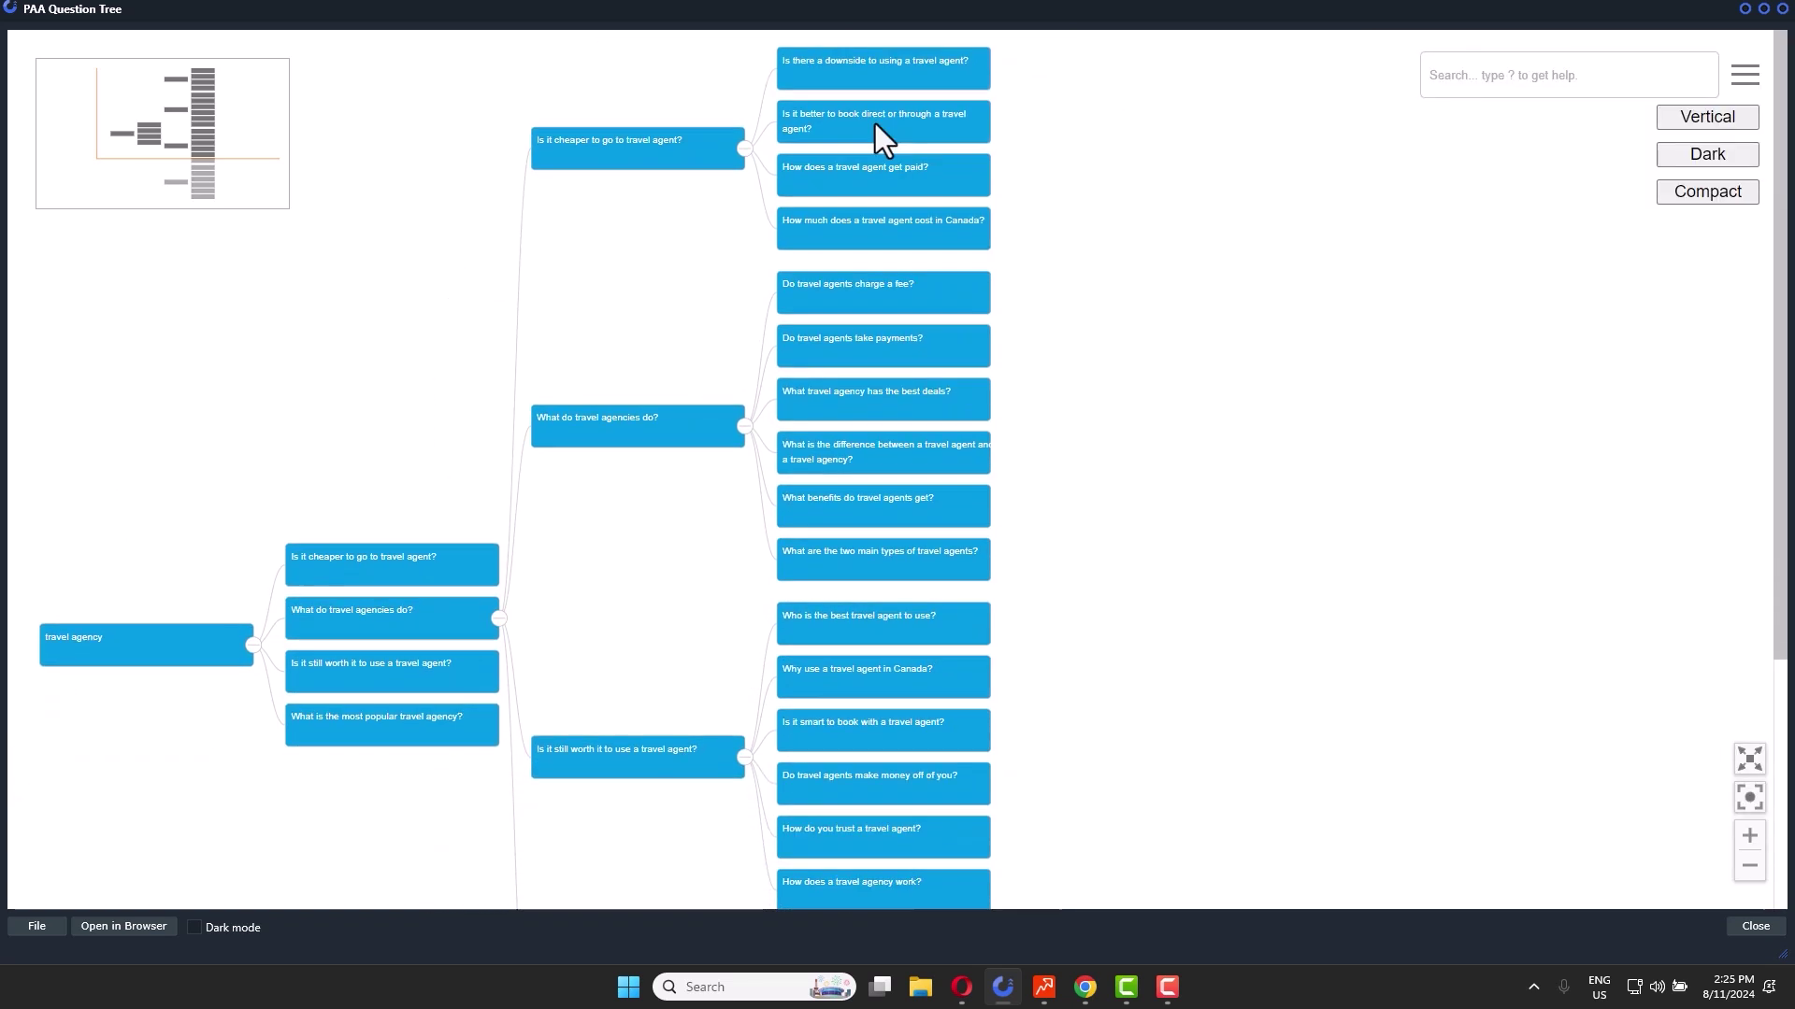
{"action": "left_click", "coordinate": [671, 151]}
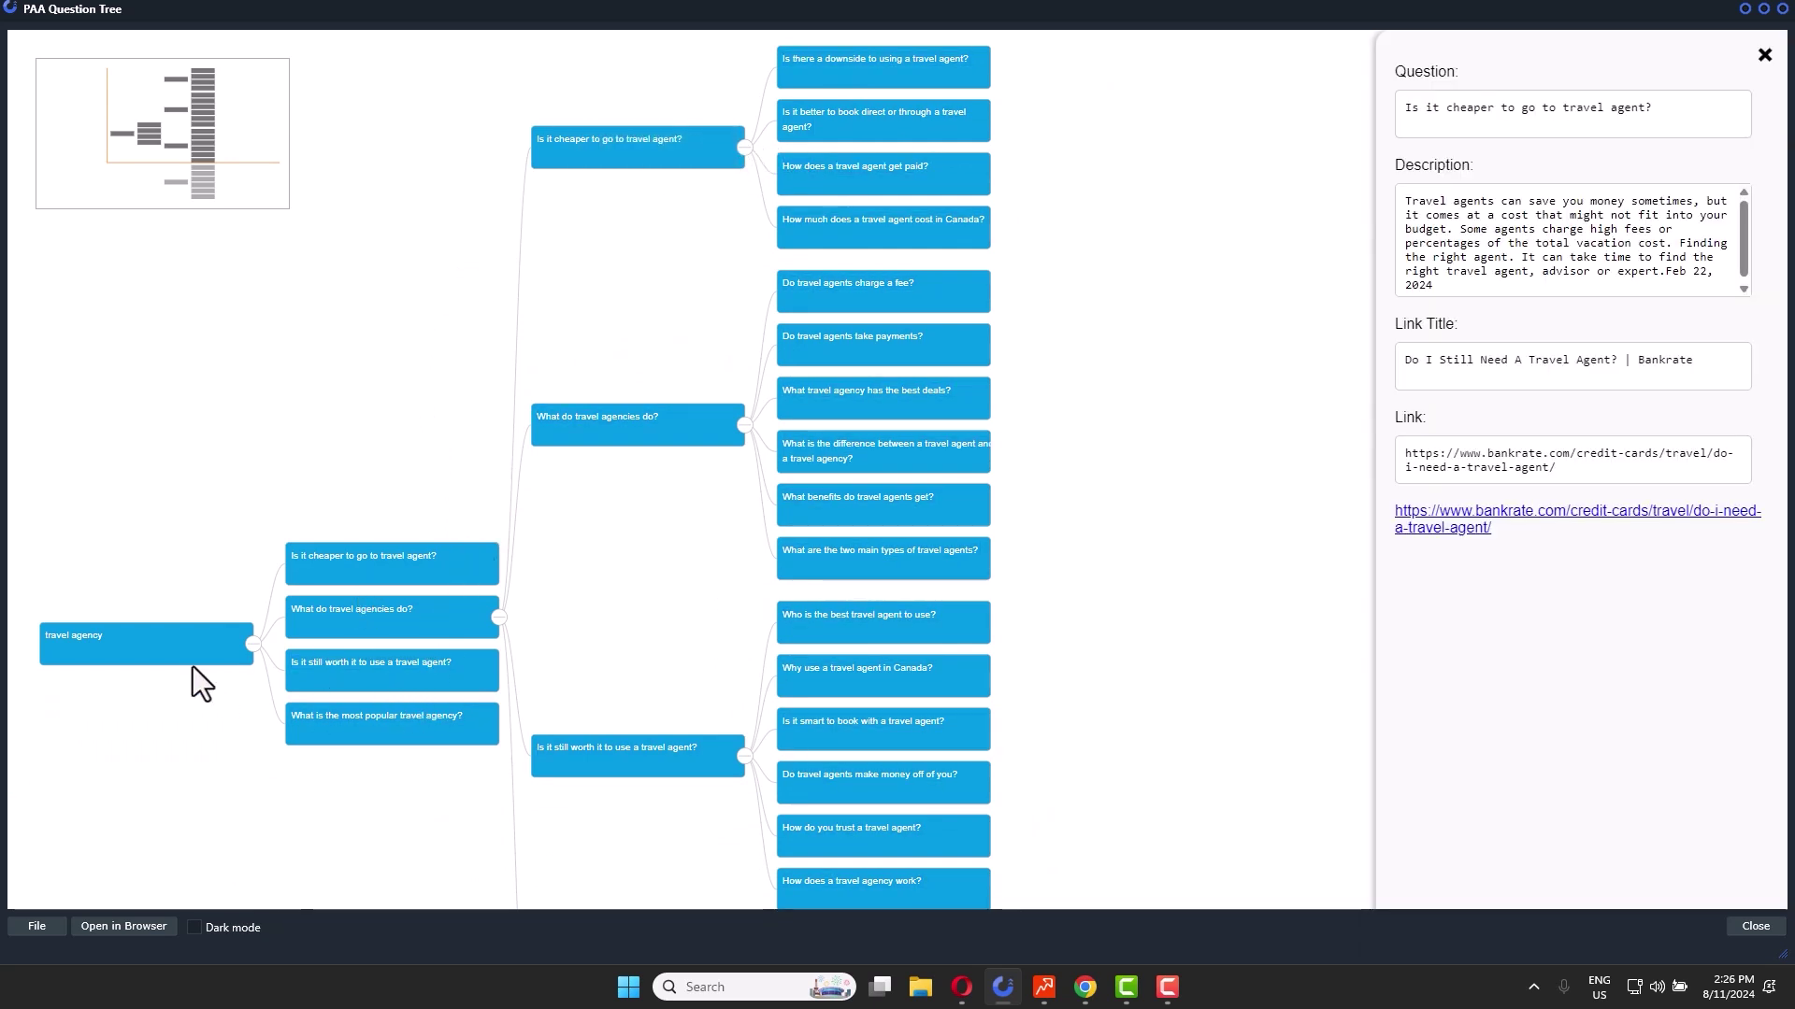
{"action": "left_click", "coordinate": [100, 646]}
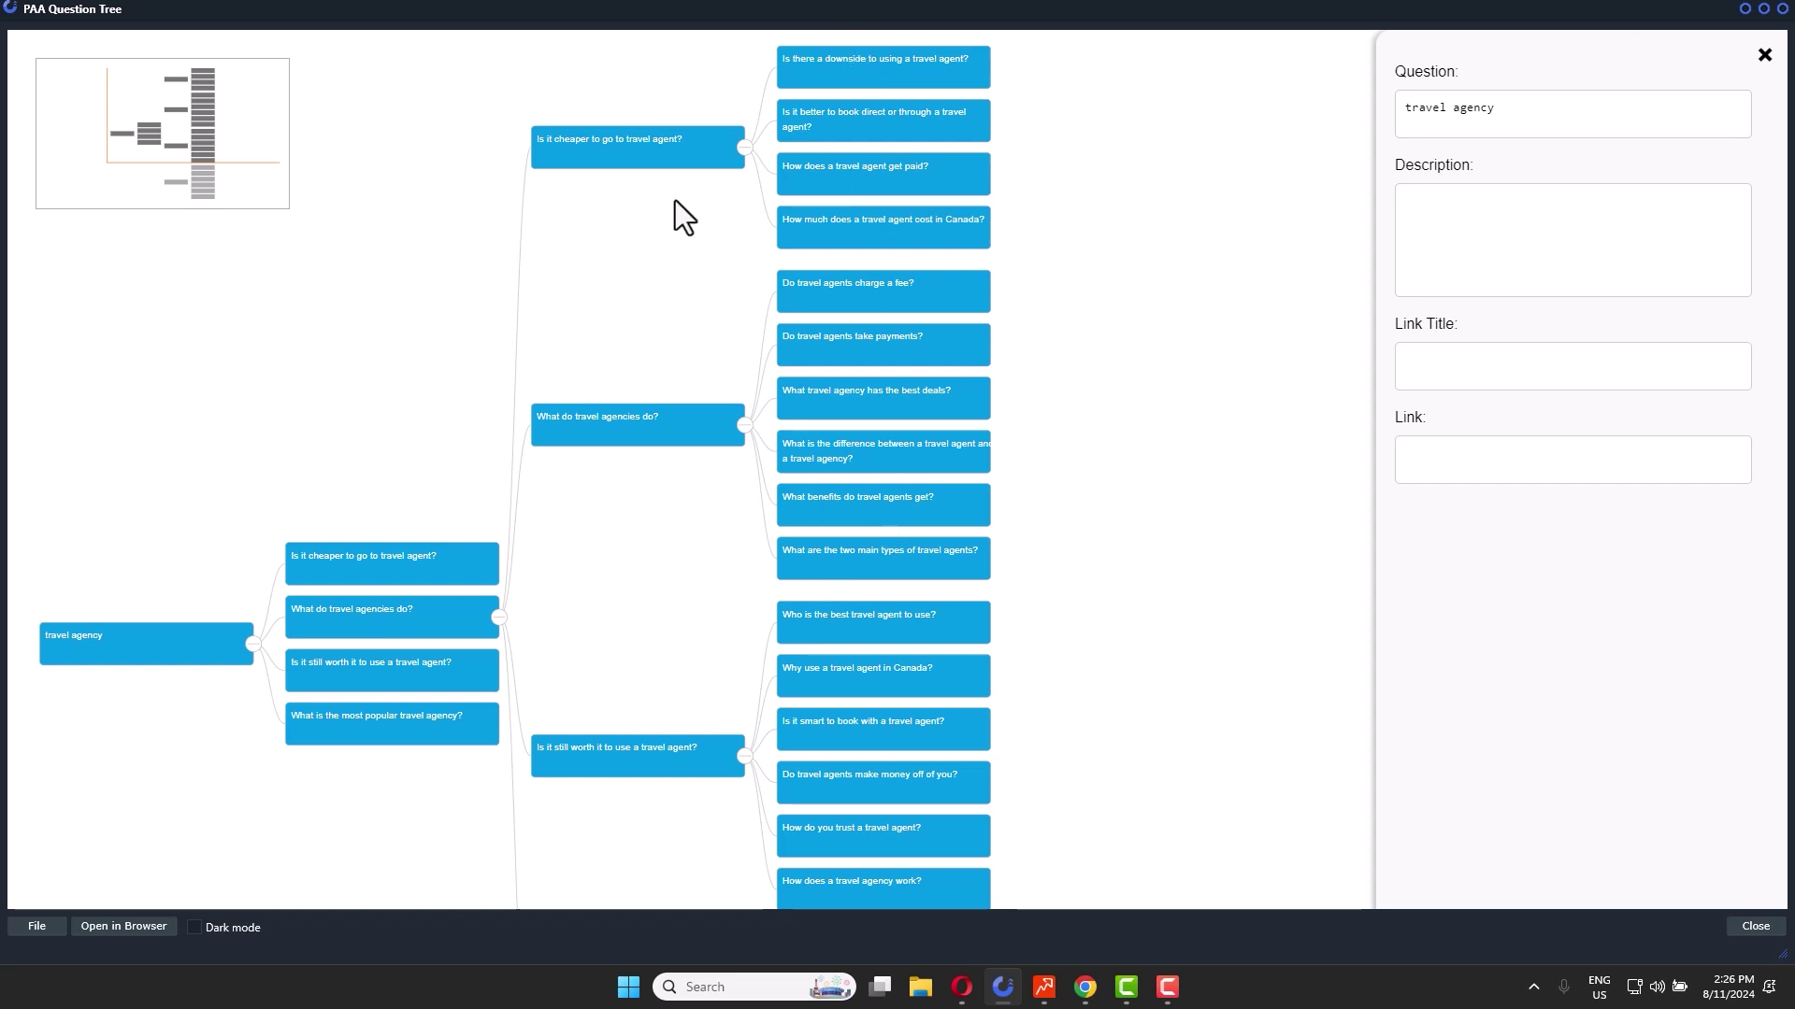
Close the question tree, select the 'What do travel agencies do?' row and switch to Search Console.
{"action": "left_click", "coordinate": [1748, 13]}
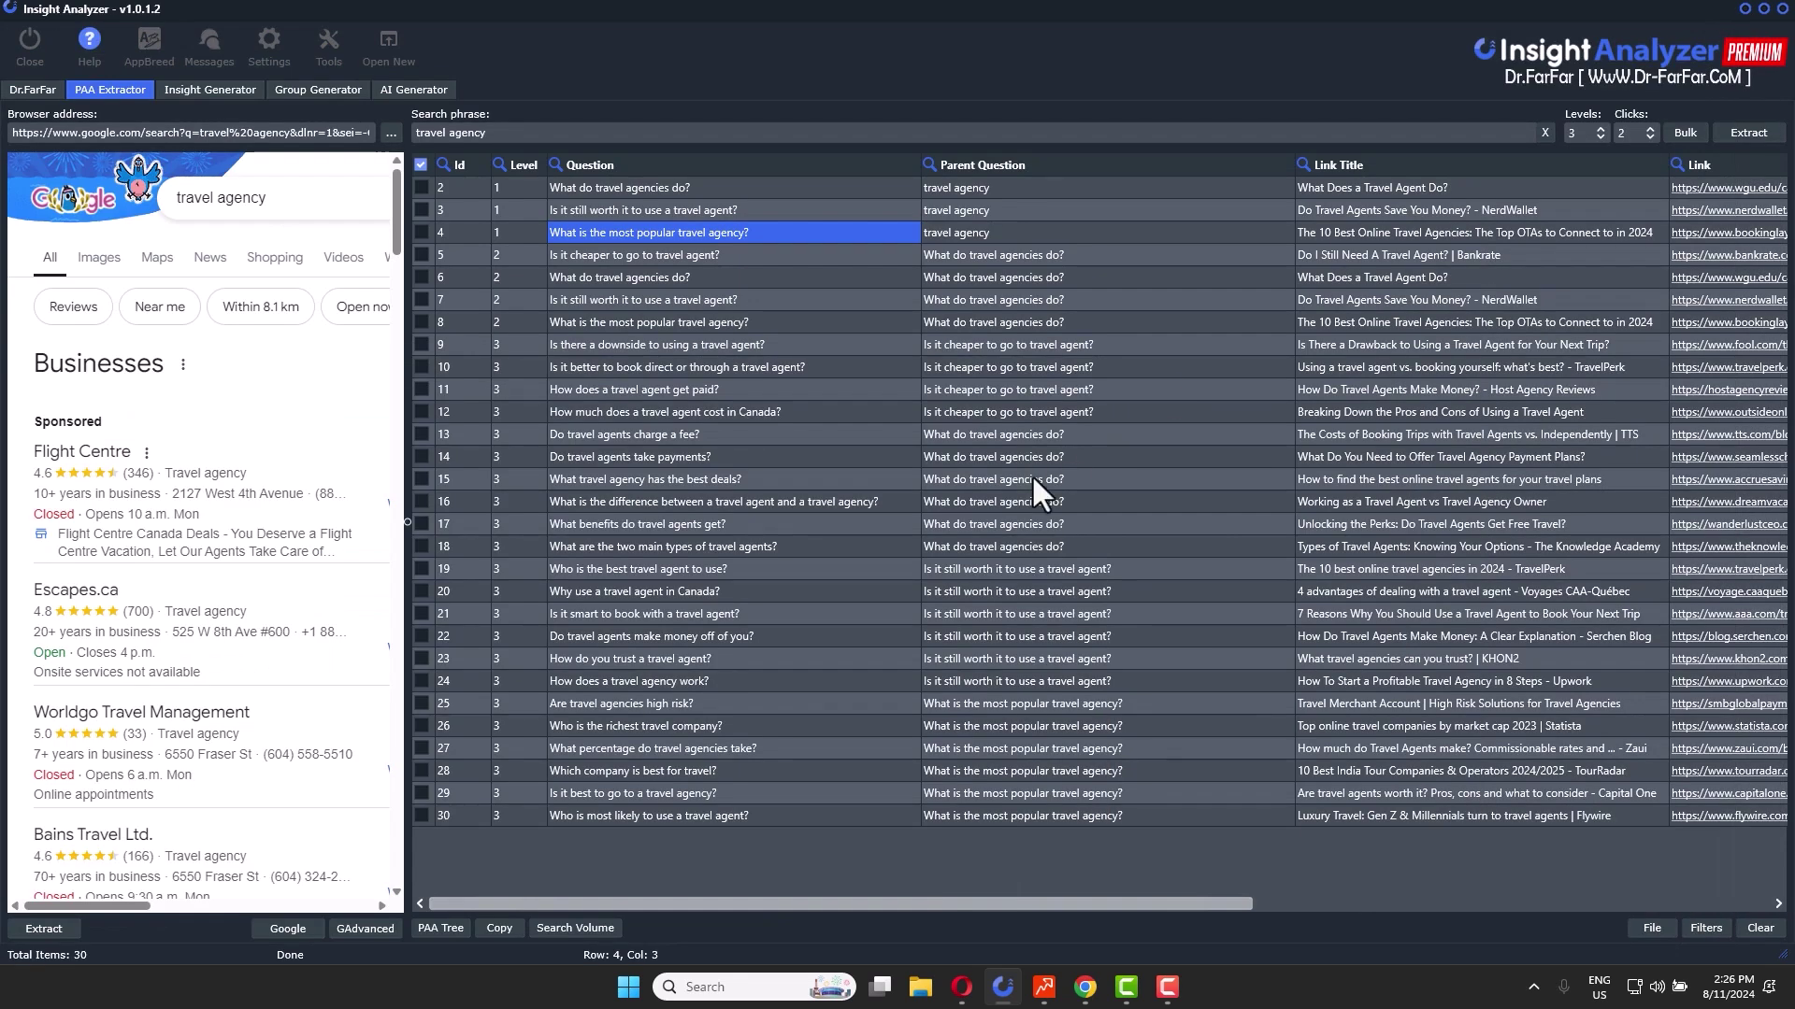
{"action": "left_click", "coordinate": [737, 277]}
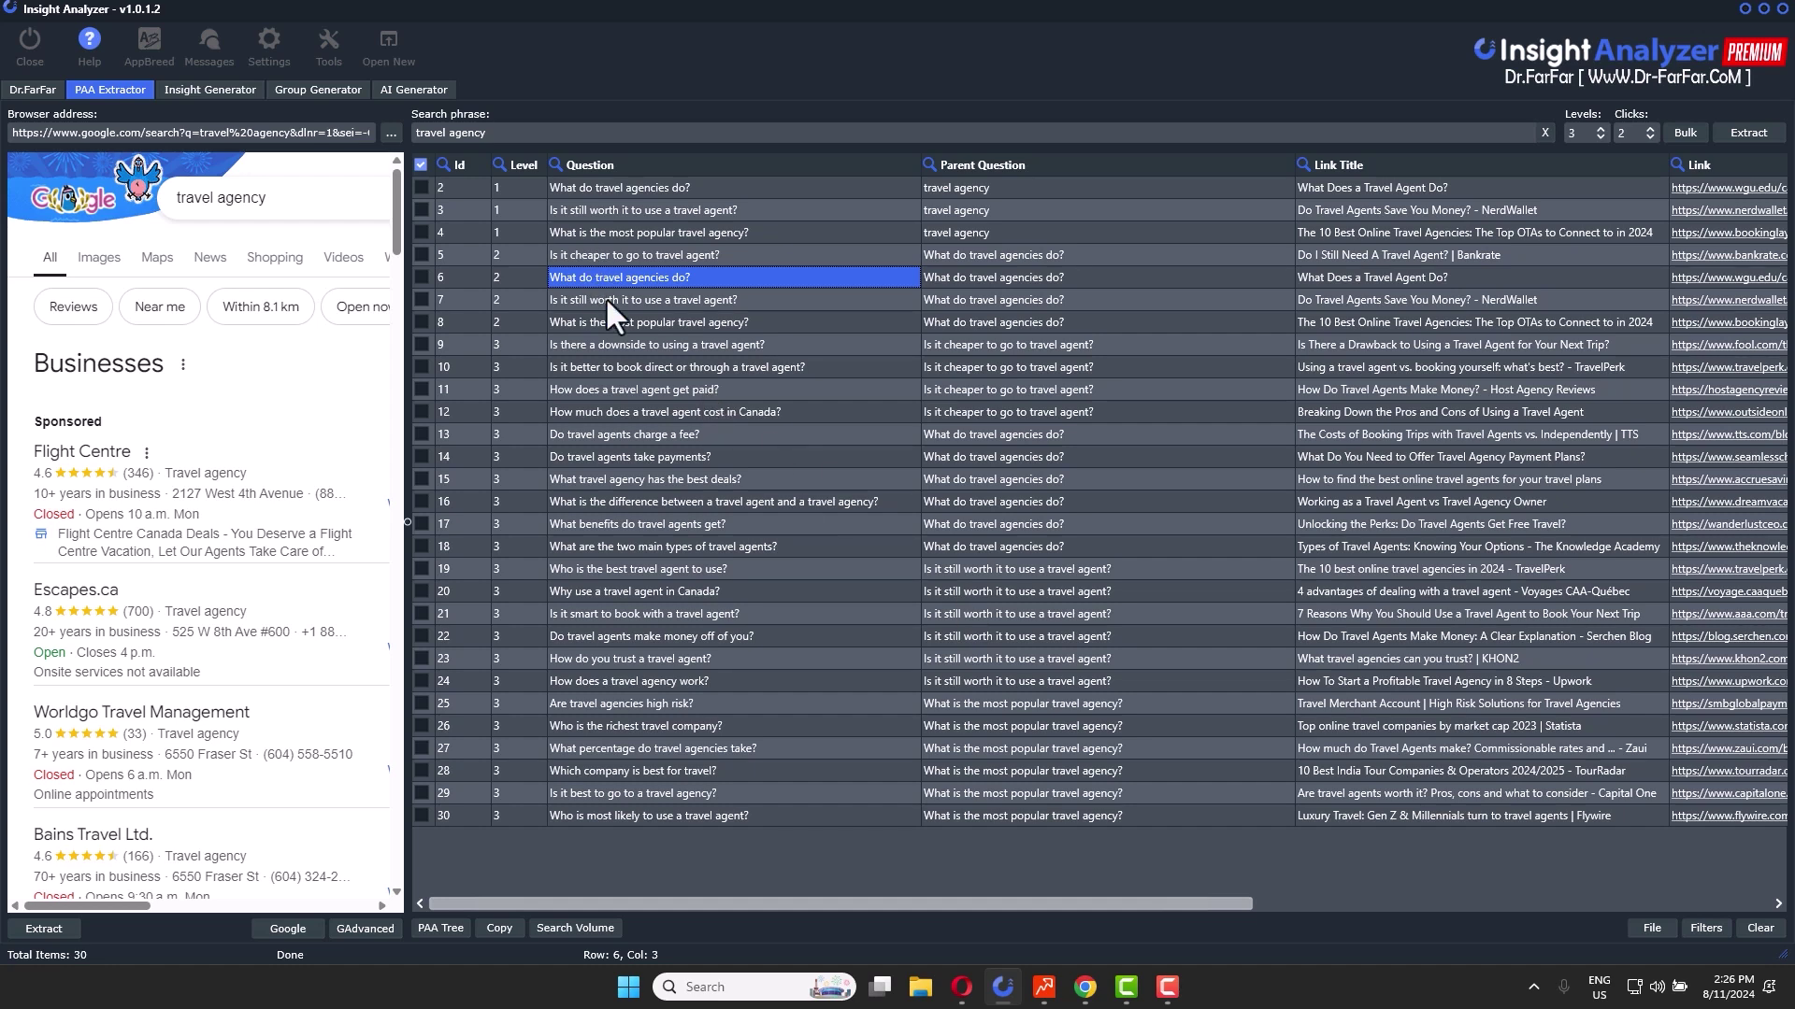
{"action": "left_click", "coordinate": [961, 987]}
{"action": "left_click", "coordinate": [913, 18]}
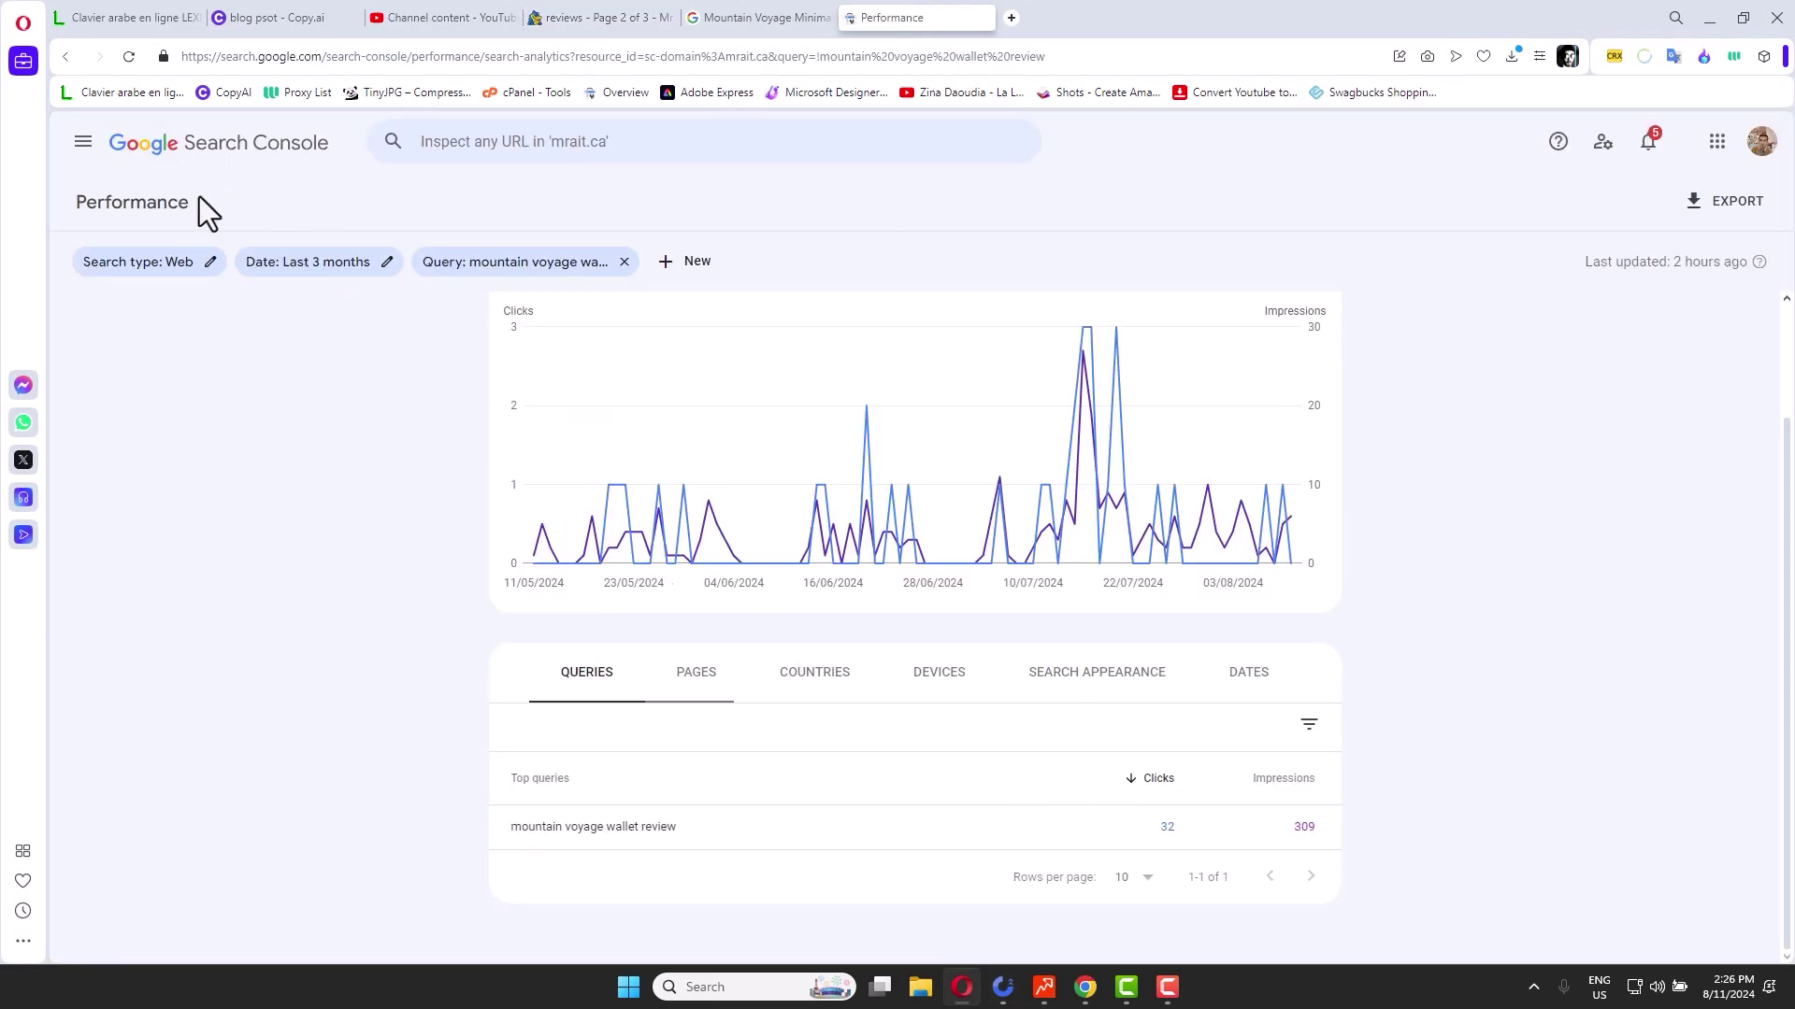
Review mrait.ca in Rank Tracker—Domain Strength 1.24, 815 backlinks, 196 linking domains—then return to Search Console.
{"action": "left_click", "coordinate": [1043, 987]}
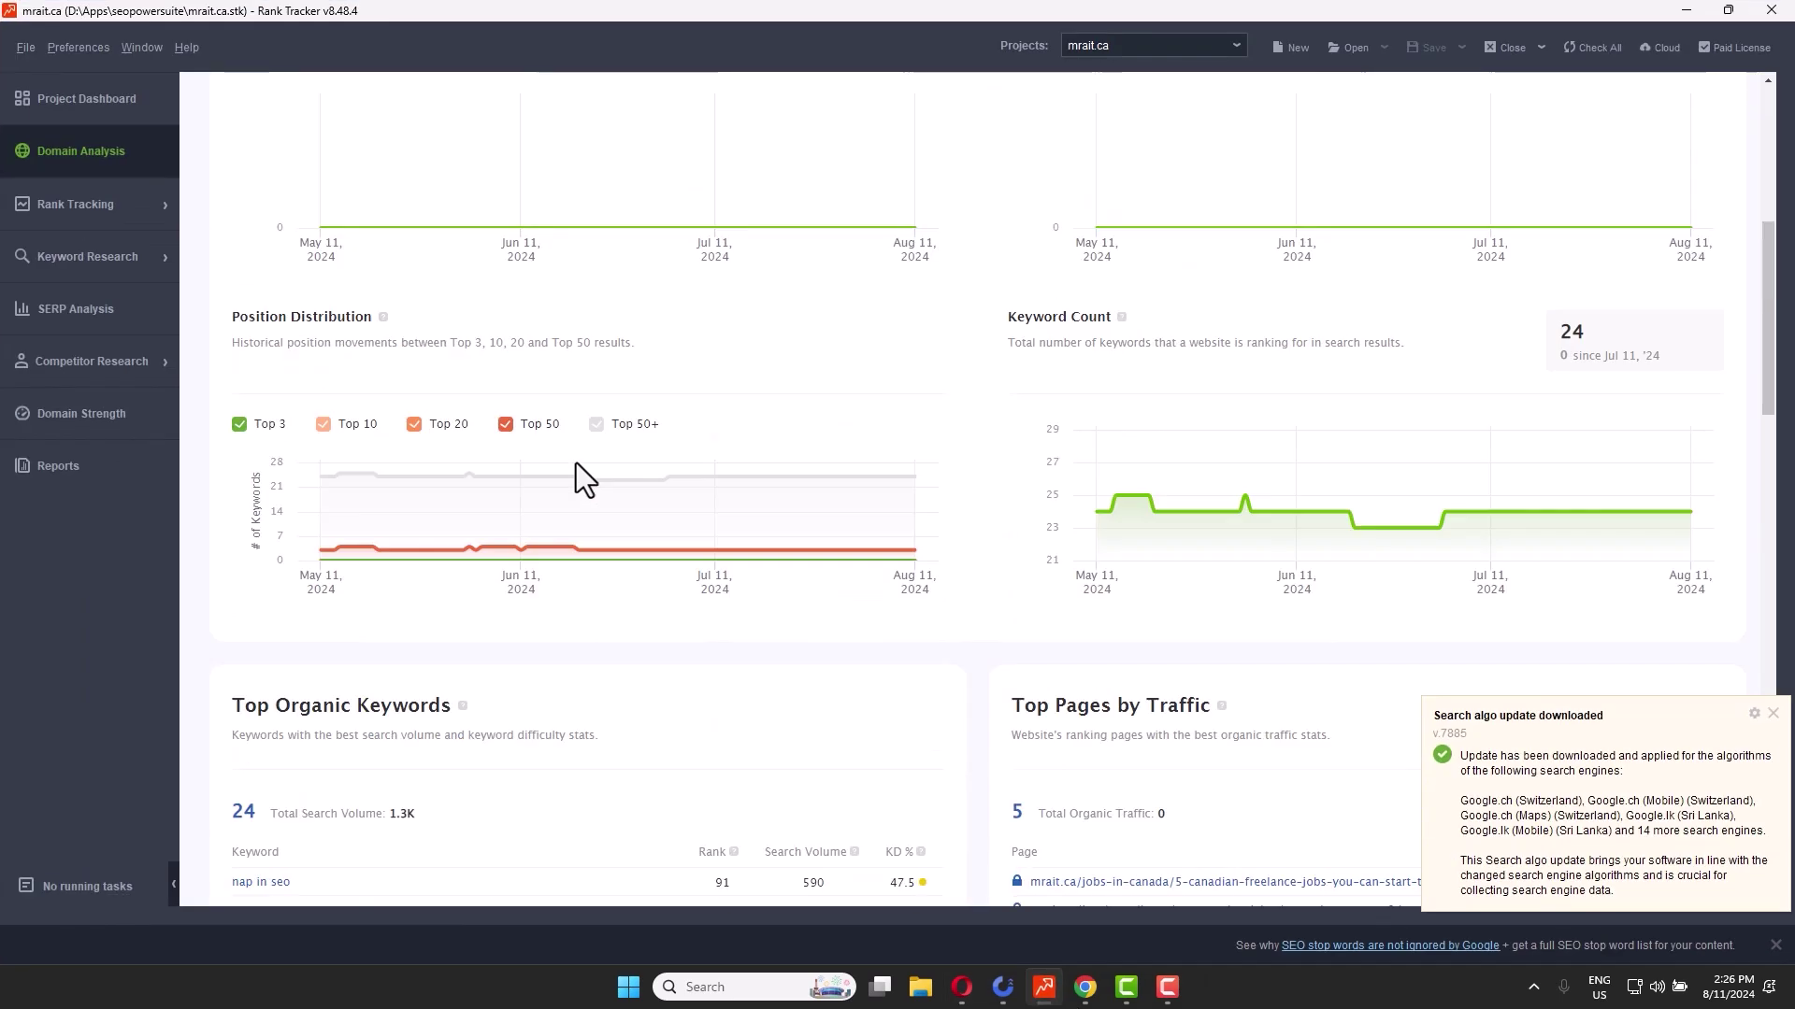
{"action": "scroll", "coordinate": [576, 464], "scroll_direction": "up", "scroll_amount": 5}
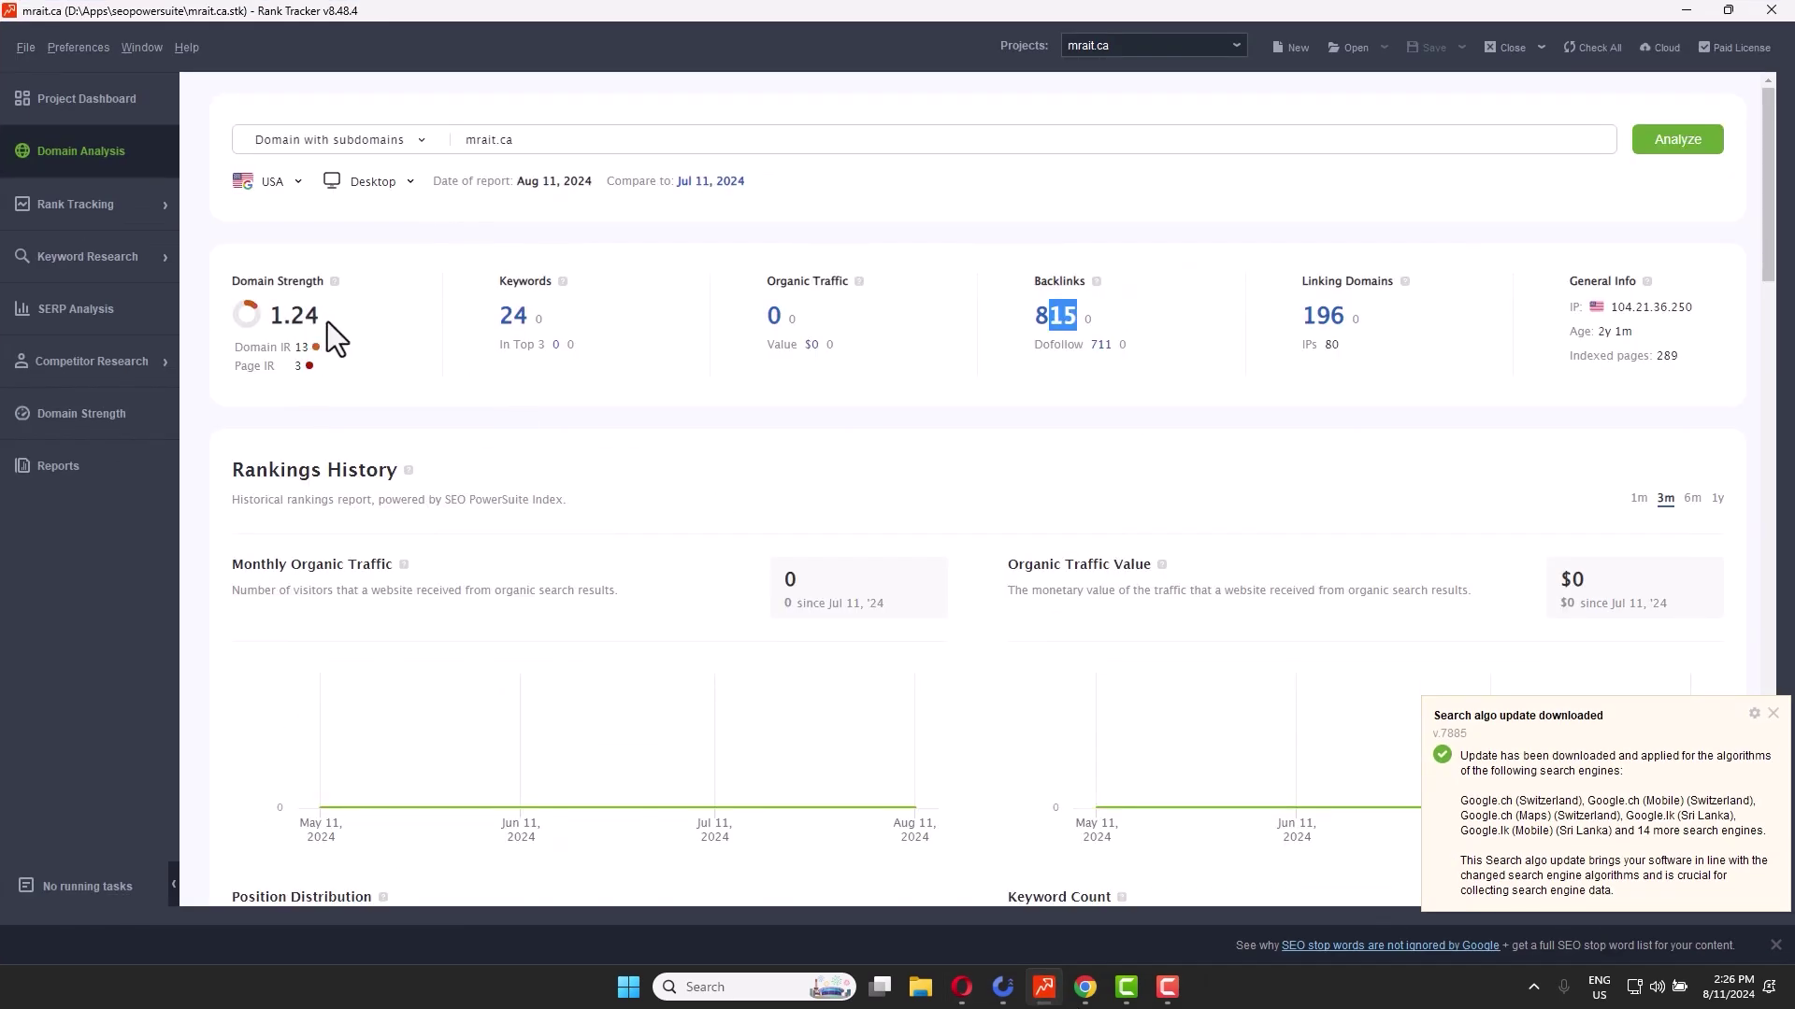
{"action": "left_click_drag", "start_coordinate": [324, 319], "coordinate": [271, 321]}
{"action": "left_click", "coordinate": [283, 331]}
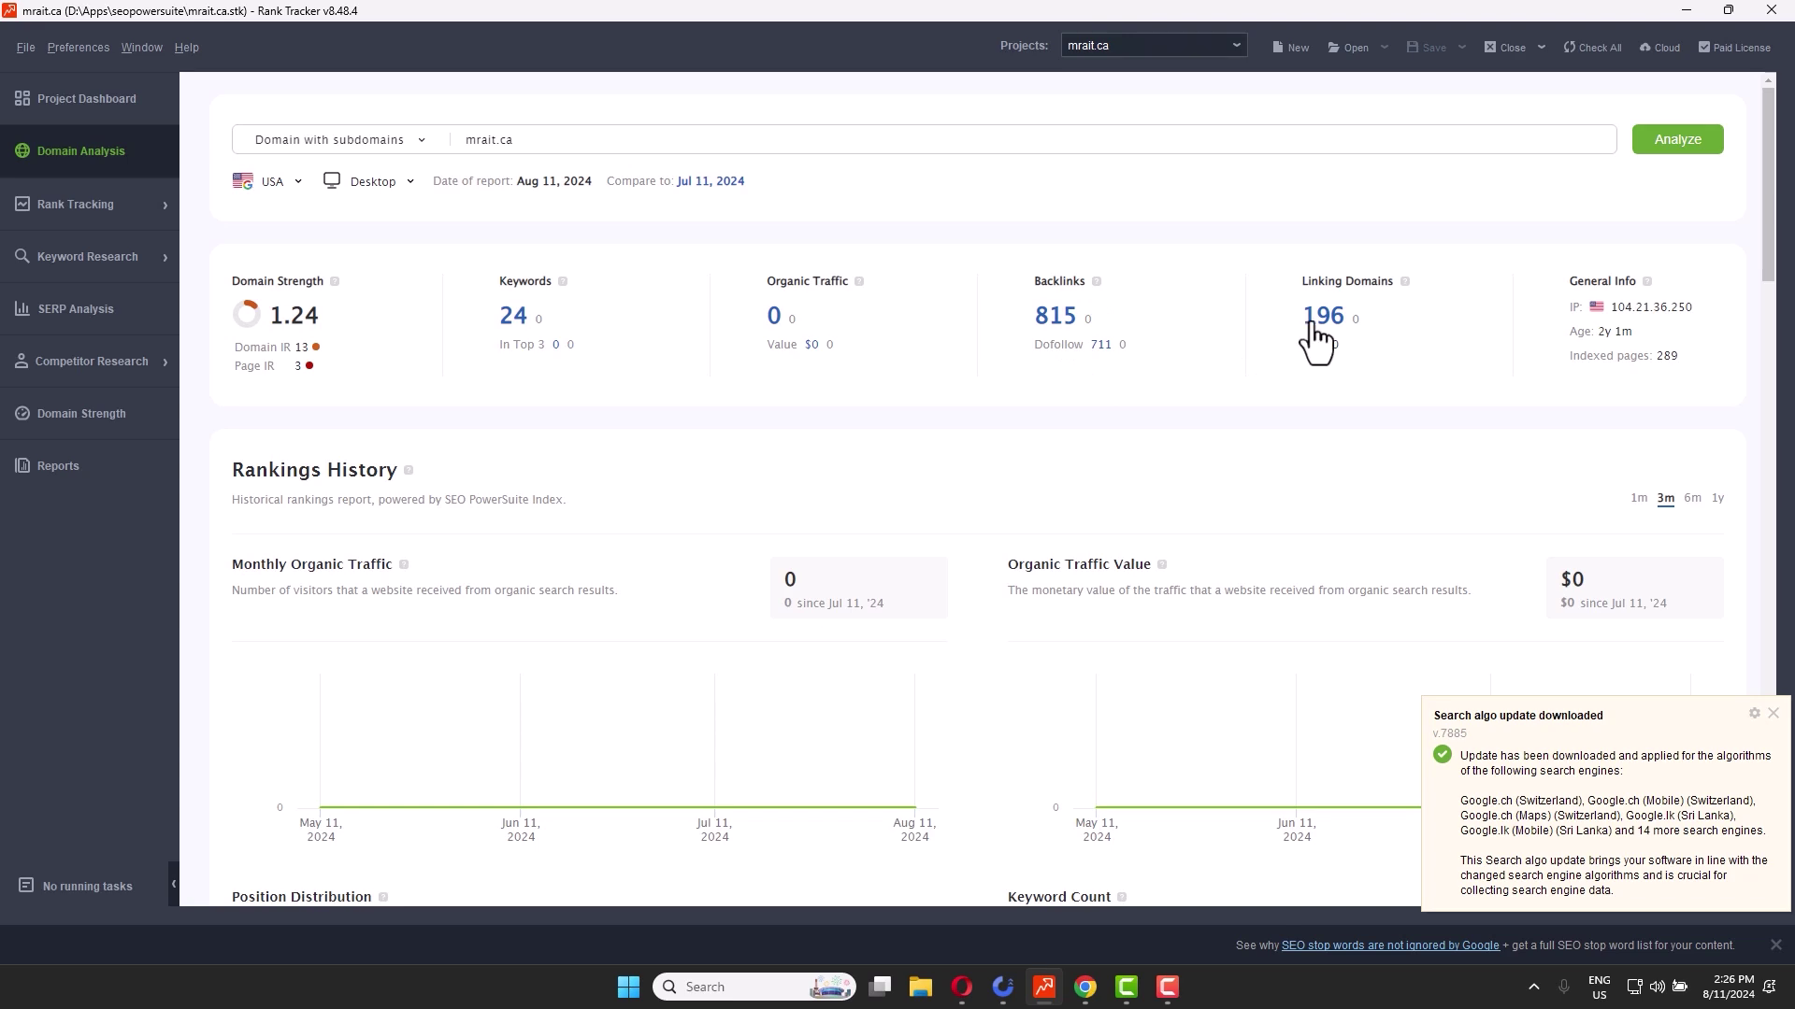
{"action": "left_click", "coordinate": [962, 988]}
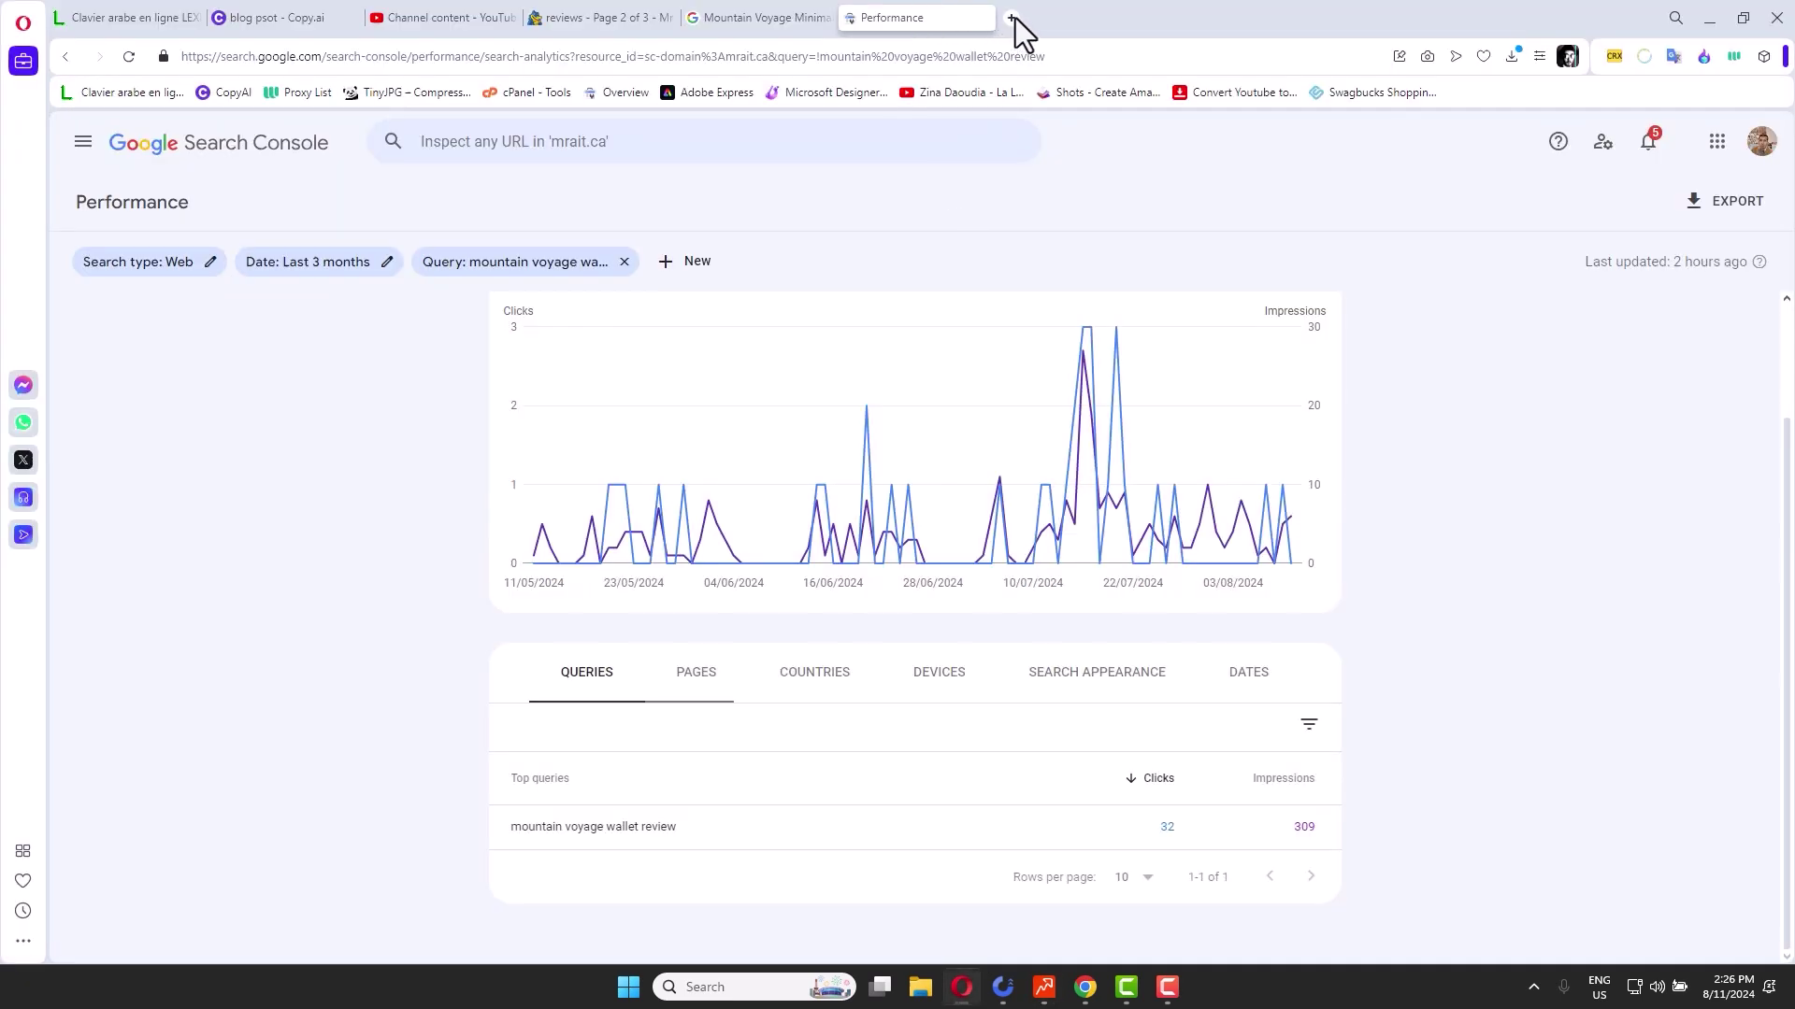
Load the Ahrefs site in a new browser tab.
{"action": "left_click", "coordinate": [1012, 18]}
{"action": "type", "text": "ahref"}
{"action": "key", "text": "Return"}
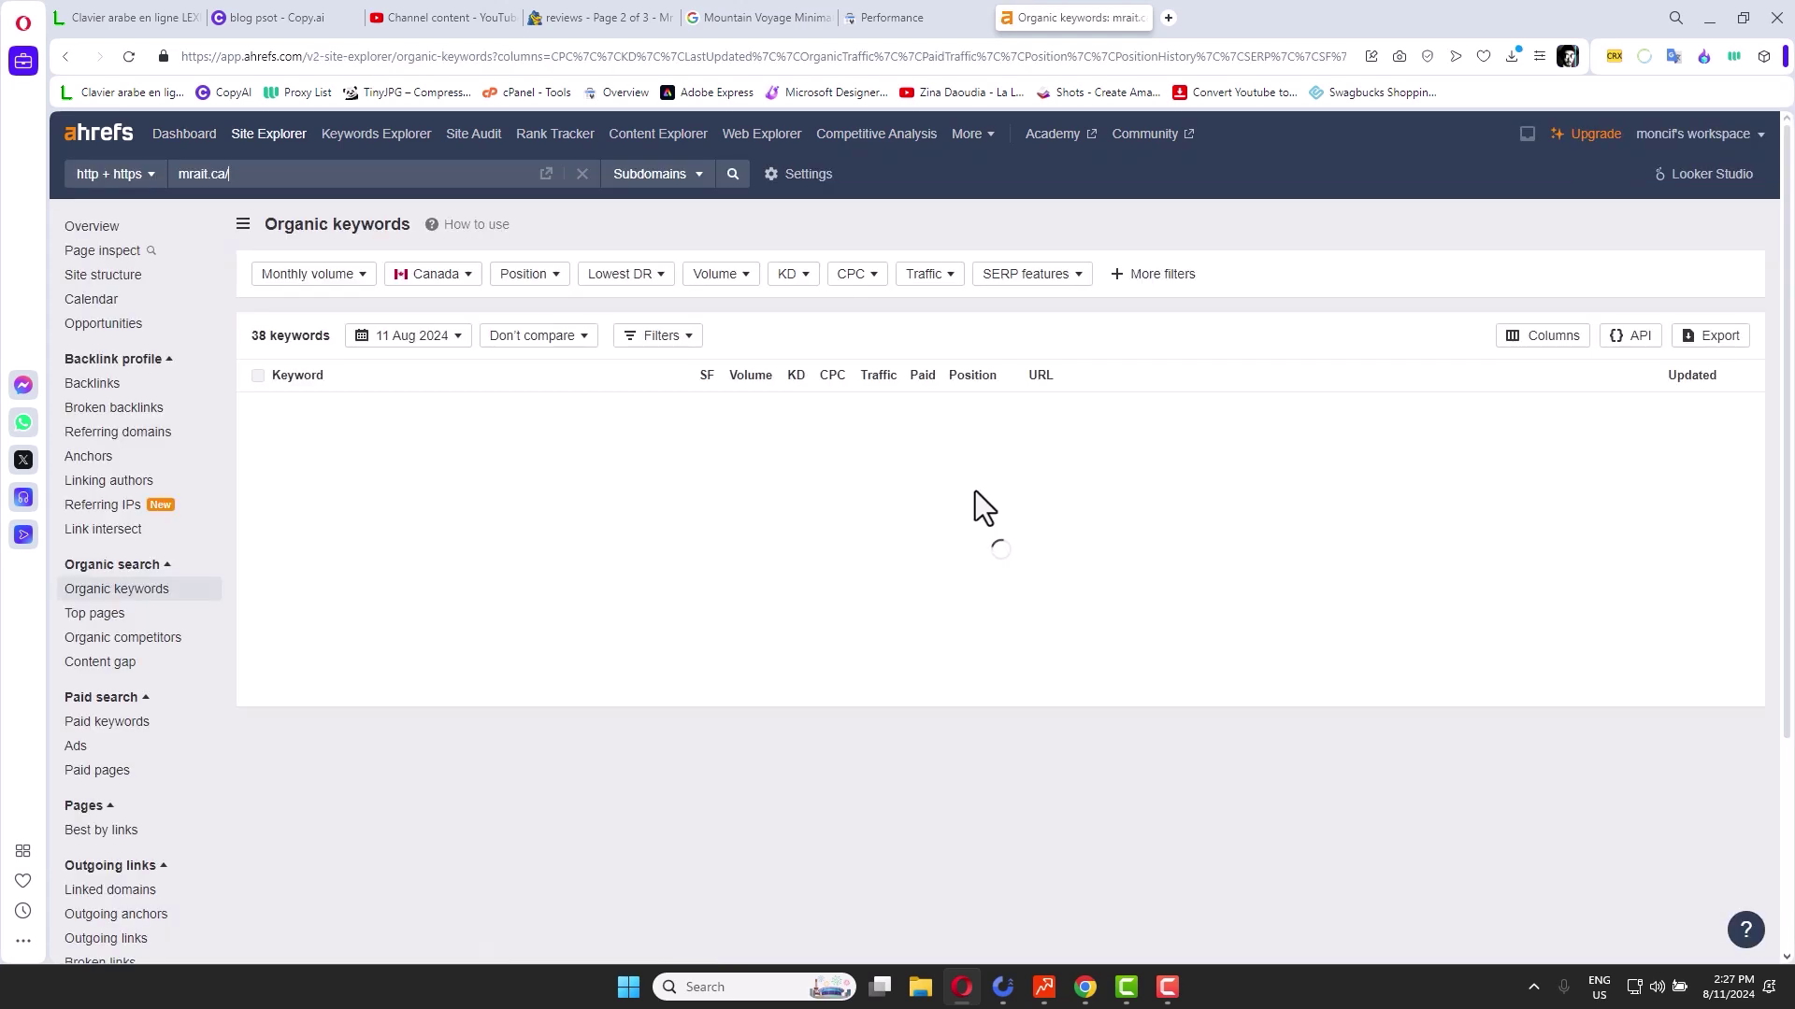
Set the organic keywords report to a custom date and glance at Search Console Performance.
{"action": "left_click", "coordinate": [420, 337]}
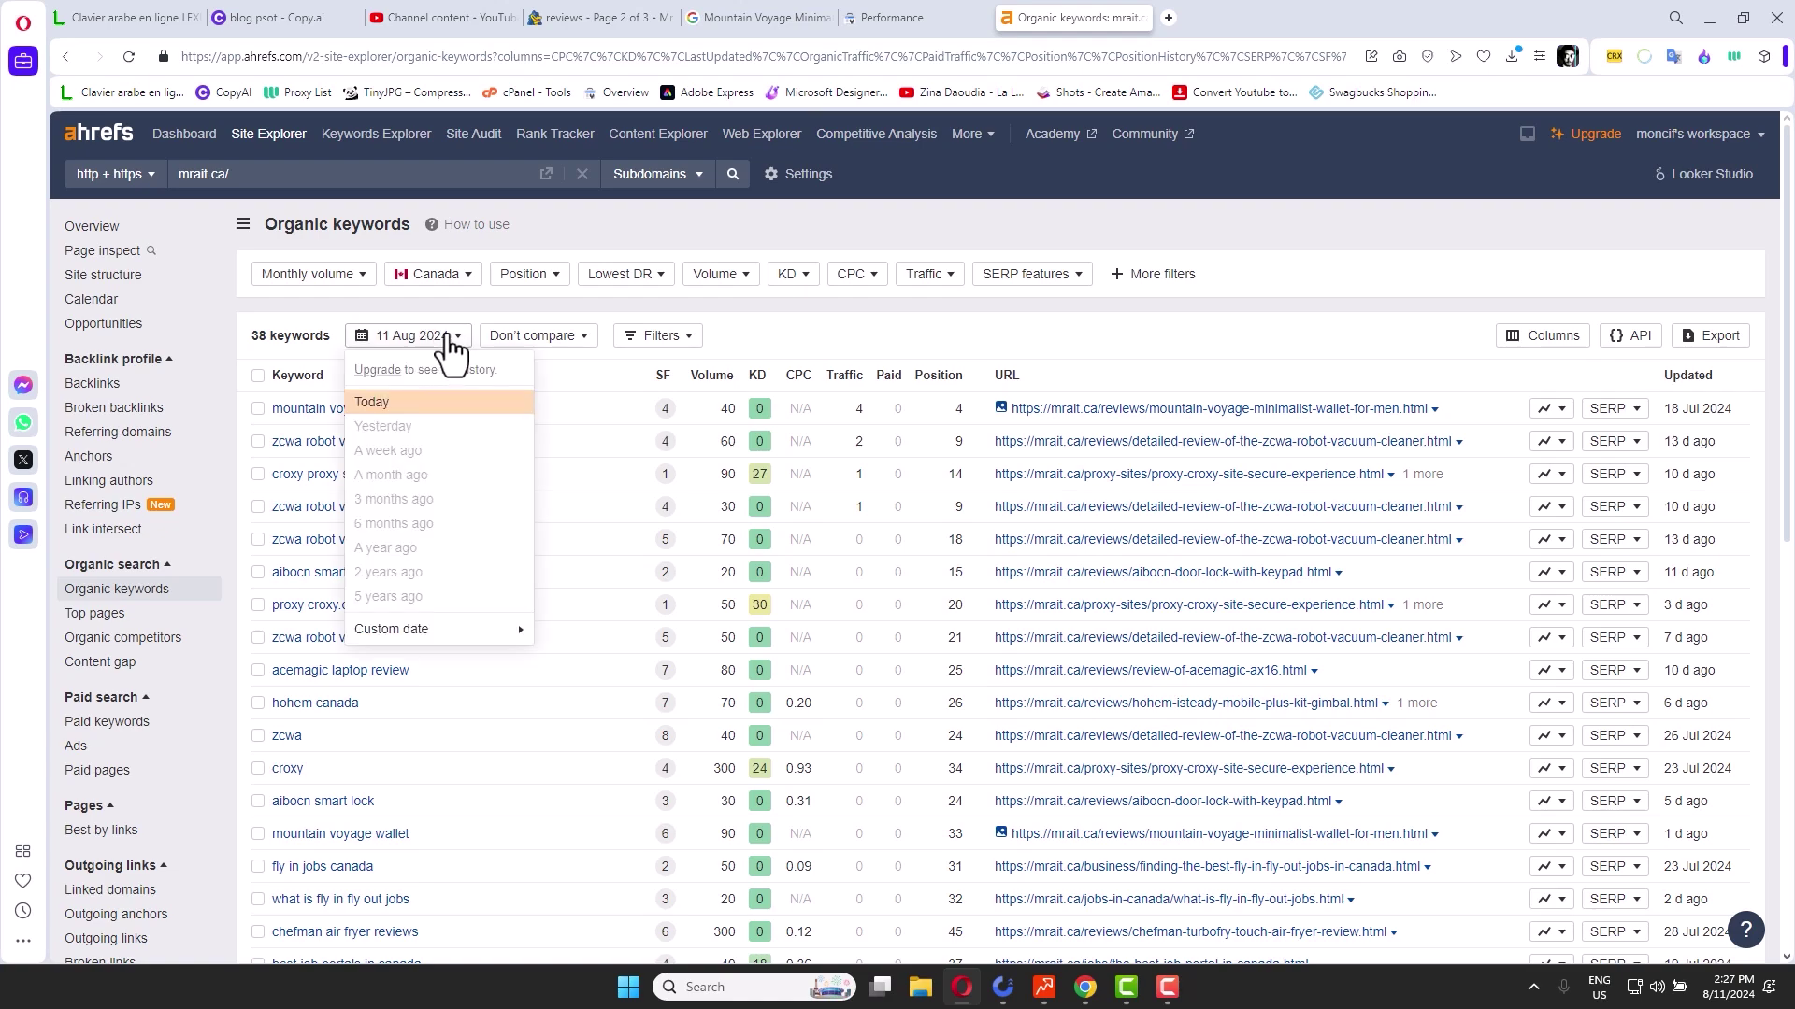
{"action": "left_click", "coordinate": [393, 628]}
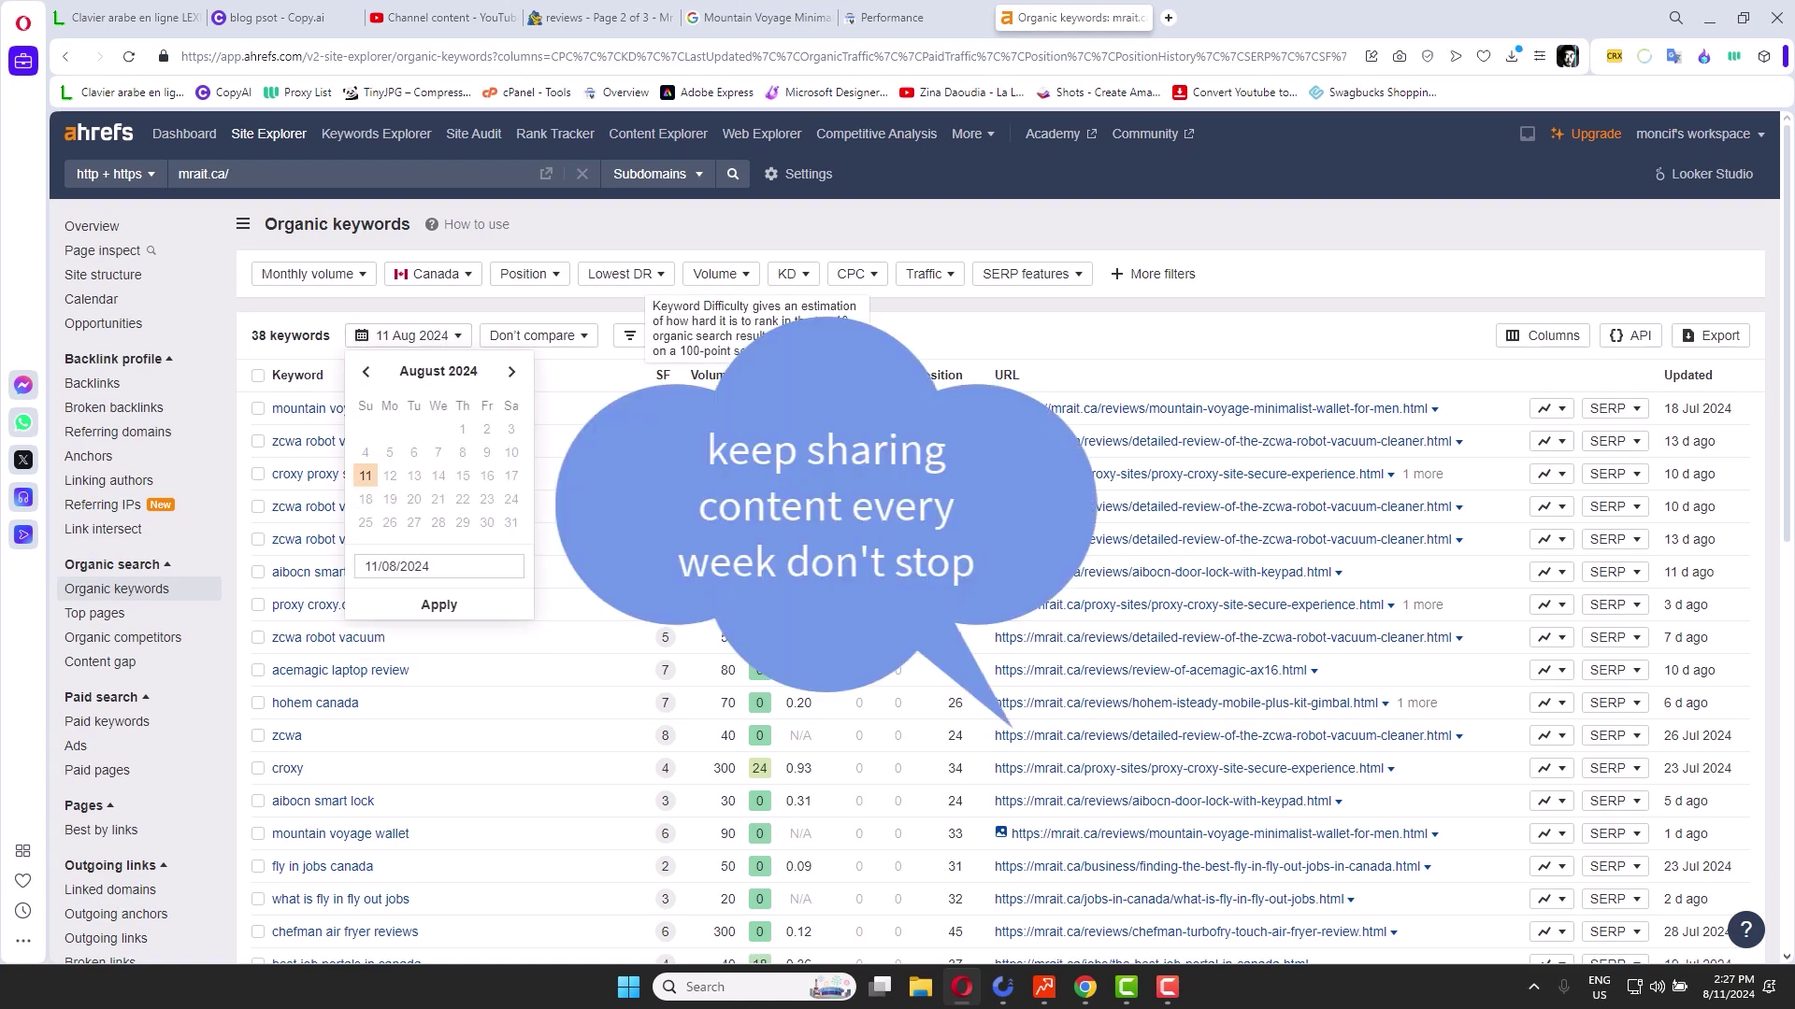
{"action": "left_click", "coordinate": [936, 343]}
{"action": "scroll", "coordinate": [898, 561], "scroll_direction": "down", "scroll_amount": 5}
{"action": "scroll", "coordinate": [899, 561], "scroll_direction": "up", "scroll_amount": 3}
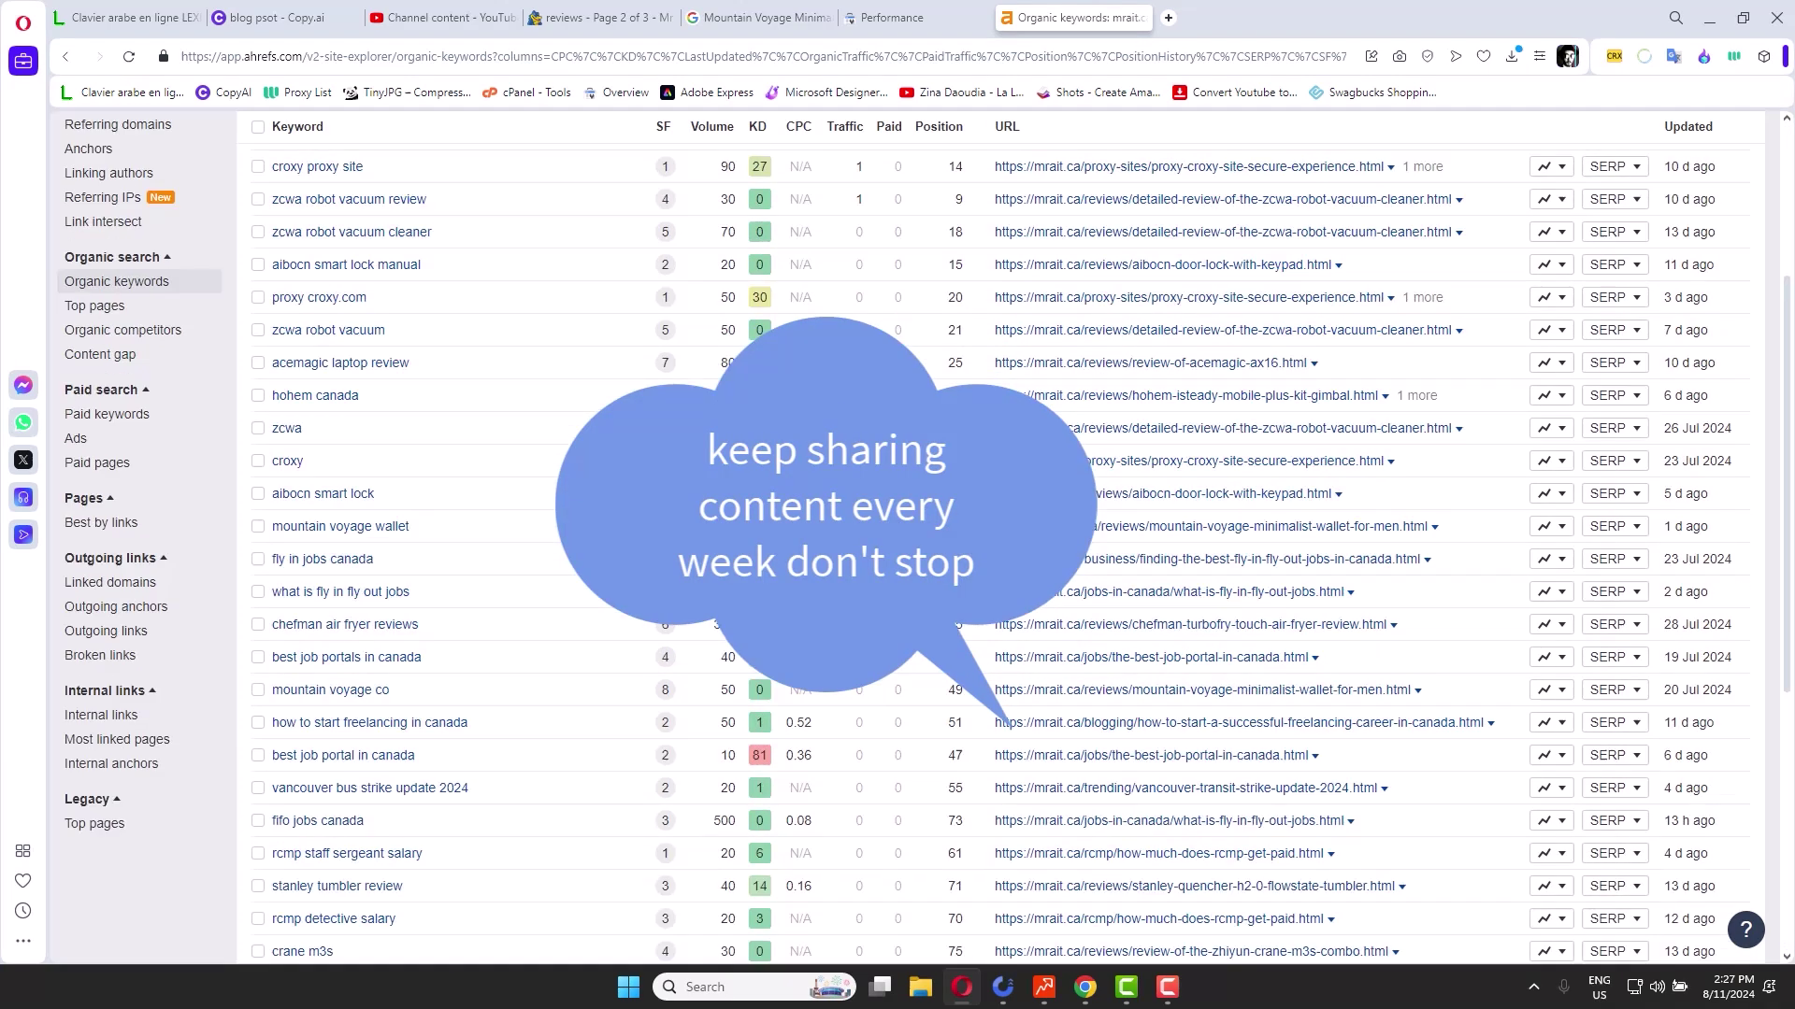
{"action": "scroll", "coordinate": [898, 562], "scroll_direction": "down", "scroll_amount": 2}
{"action": "scroll", "coordinate": [898, 561], "scroll_direction": "down", "scroll_amount": 2}
{"action": "scroll", "coordinate": [899, 561], "scroll_direction": "up", "scroll_amount": 1}
{"action": "scroll", "coordinate": [897, 561], "scroll_direction": "up", "scroll_amount": 10}
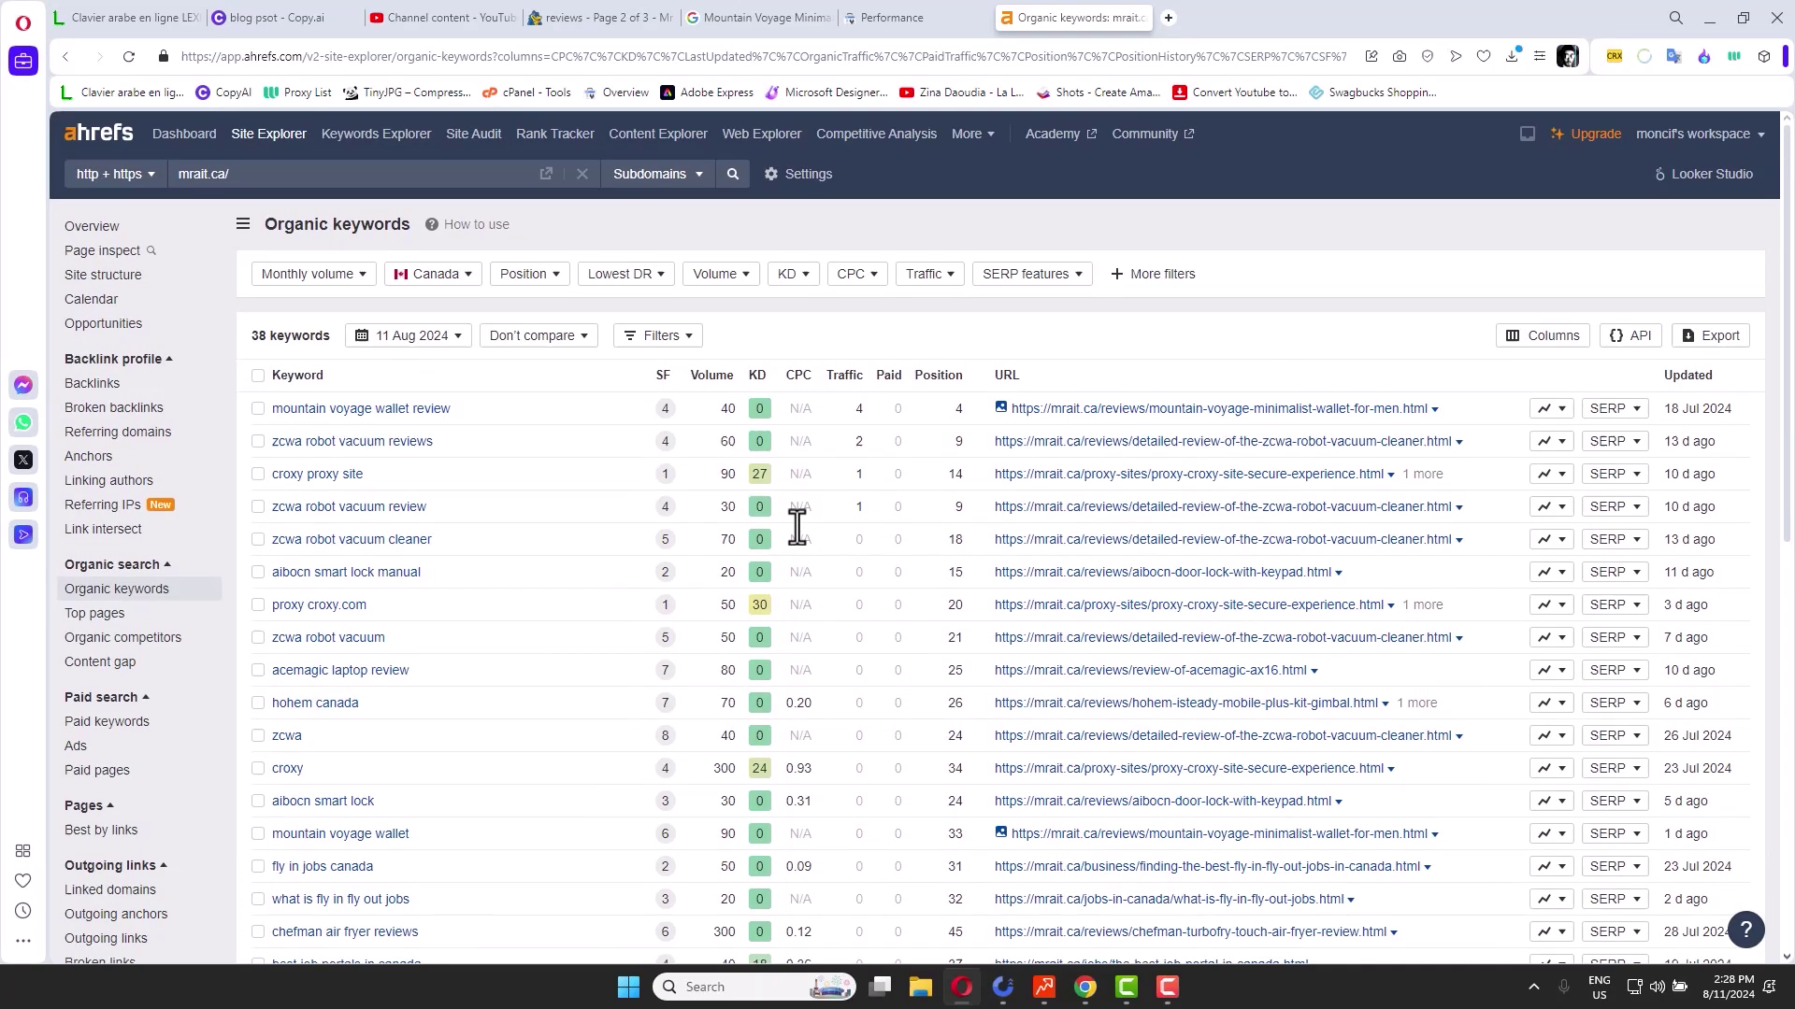
{"action": "scroll", "coordinate": [1468, 804], "scroll_direction": "down", "scroll_amount": 10}
{"action": "scroll", "coordinate": [608, 406], "scroll_direction": "up", "scroll_amount": 1}
{"action": "scroll", "coordinate": [607, 405], "scroll_direction": "up", "scroll_amount": 10}
{"action": "left_click", "coordinate": [915, 17]}
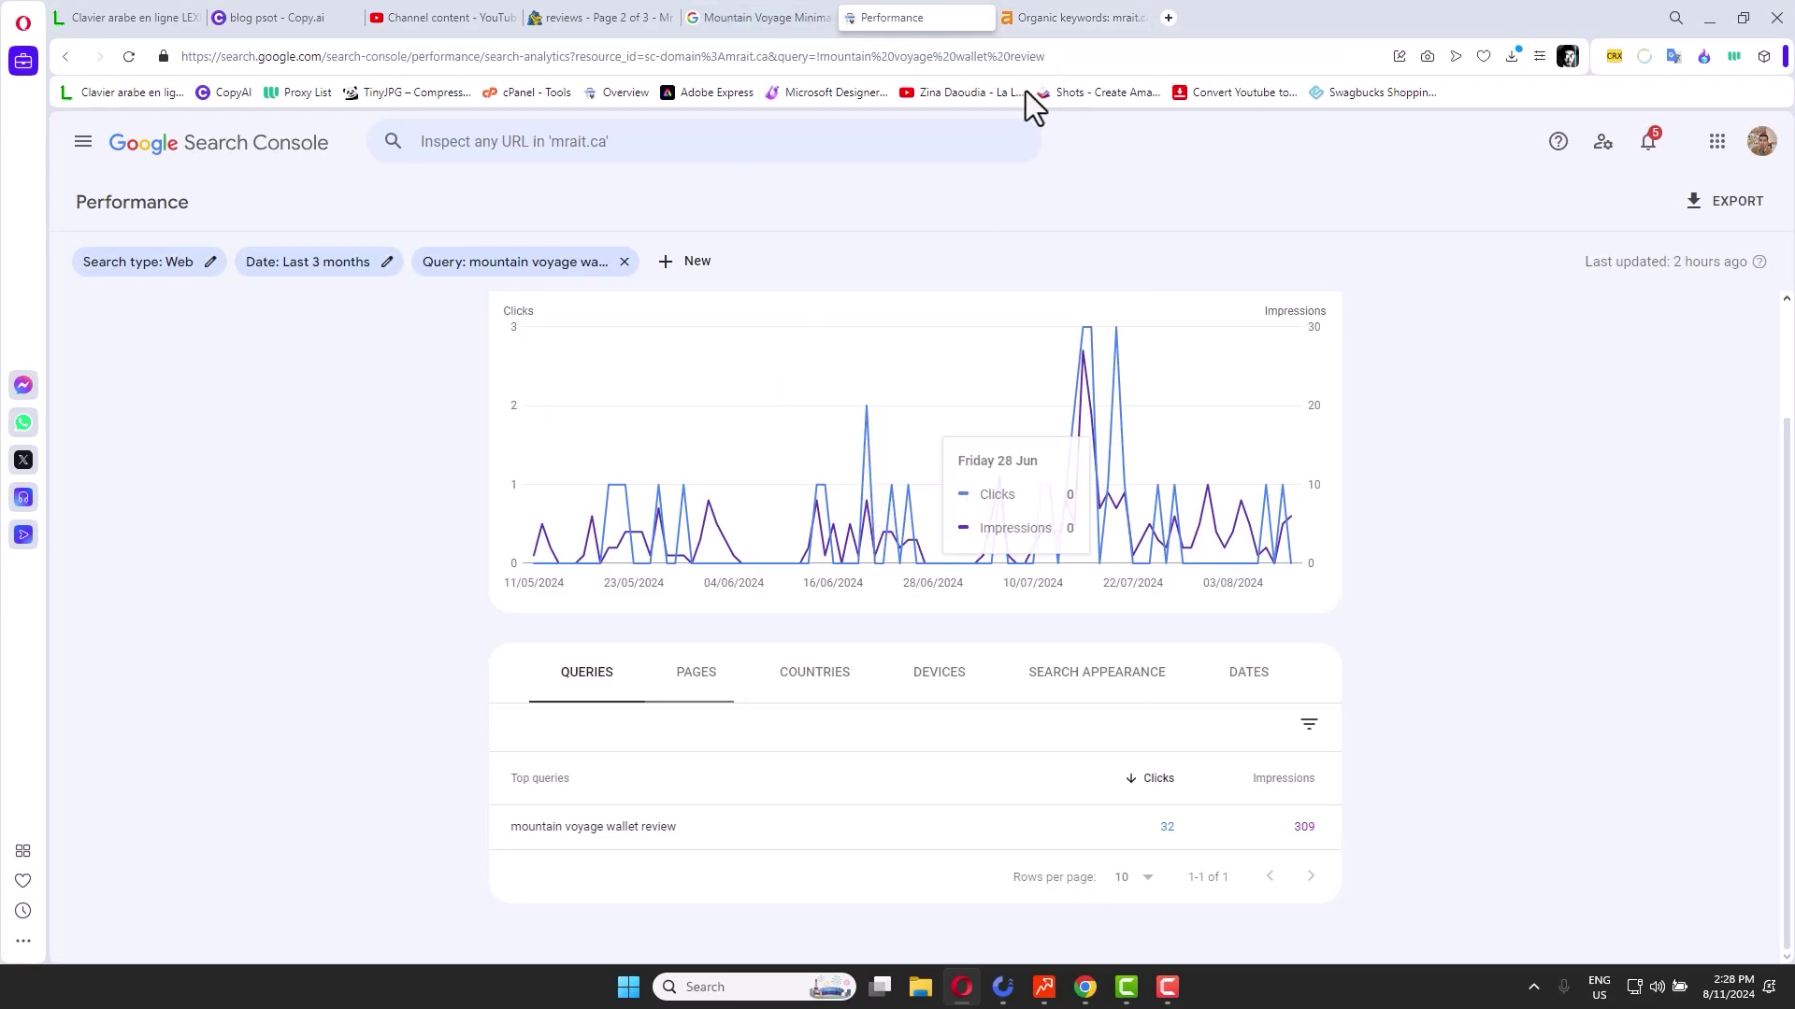
{"action": "left_click", "coordinate": [1072, 18]}
Check the mrait.ca Overview DR/UR ratings, then return to the Mountain Voyage Minimalist review results.
{"action": "left_click", "coordinate": [159, 249]}
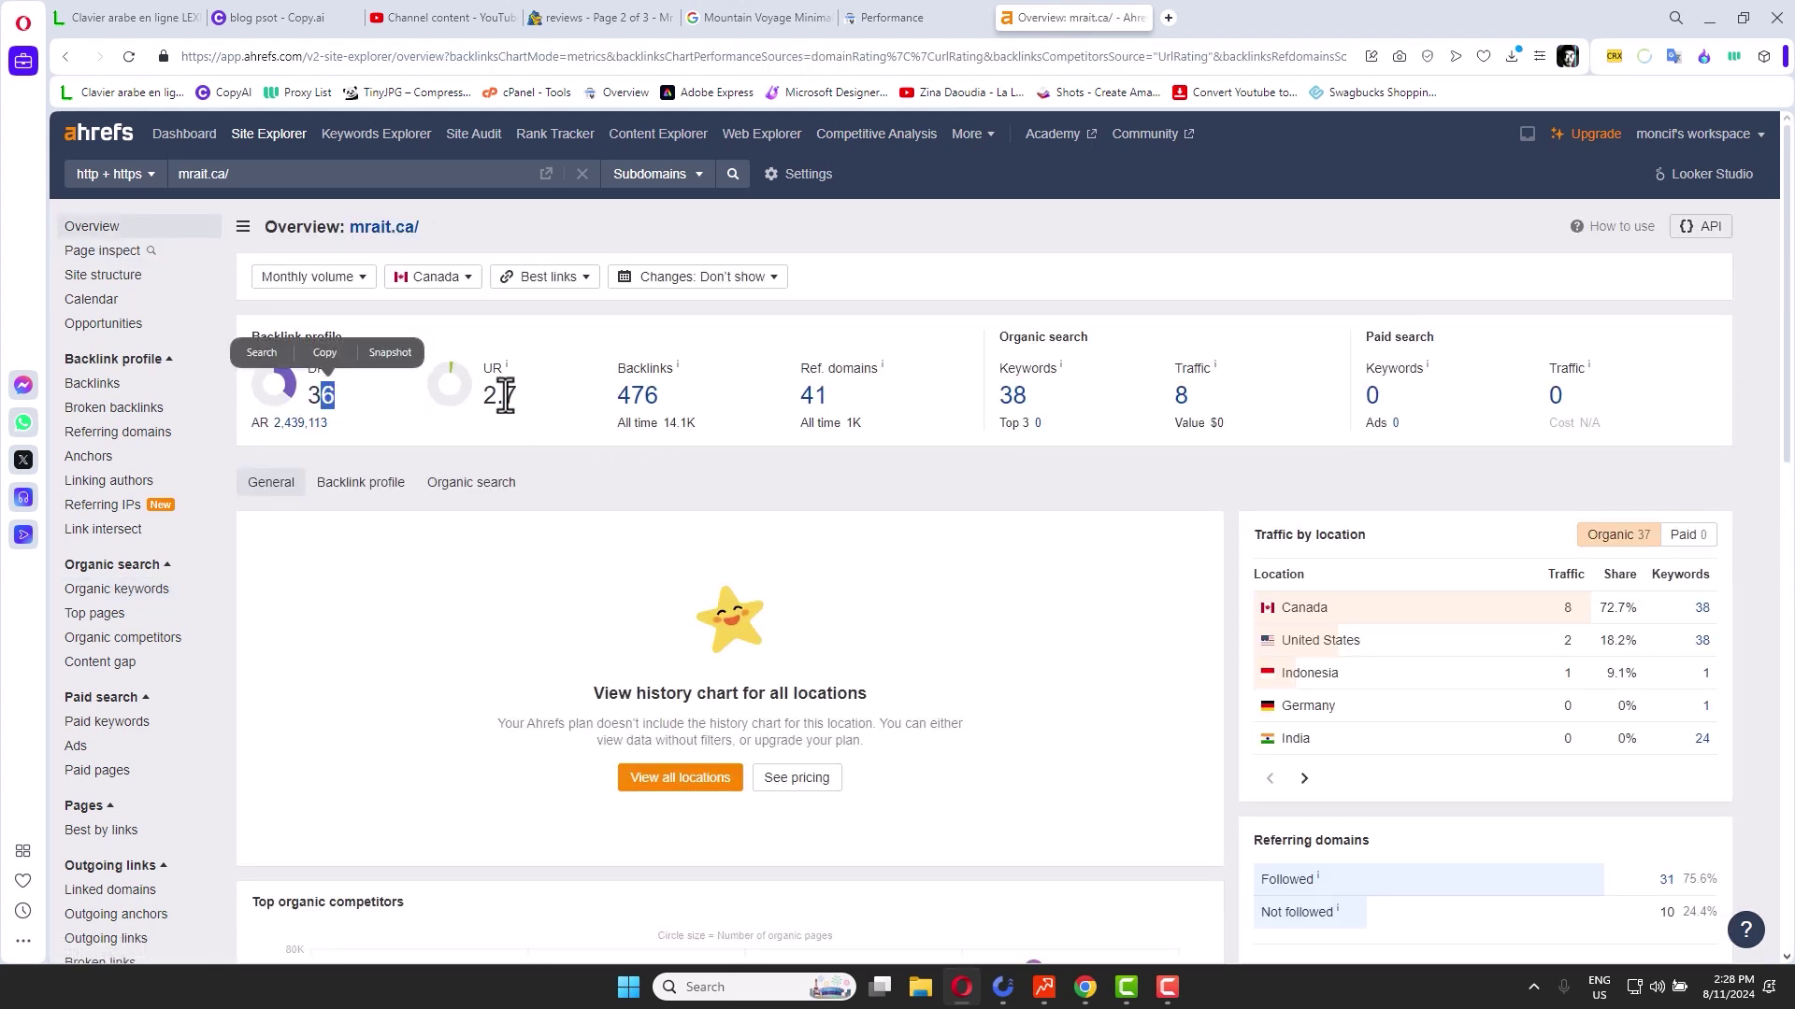
{"action": "left_click_drag", "start_coordinate": [517, 397], "coordinate": [501, 395]}
{"action": "left_click", "coordinate": [755, 15]}
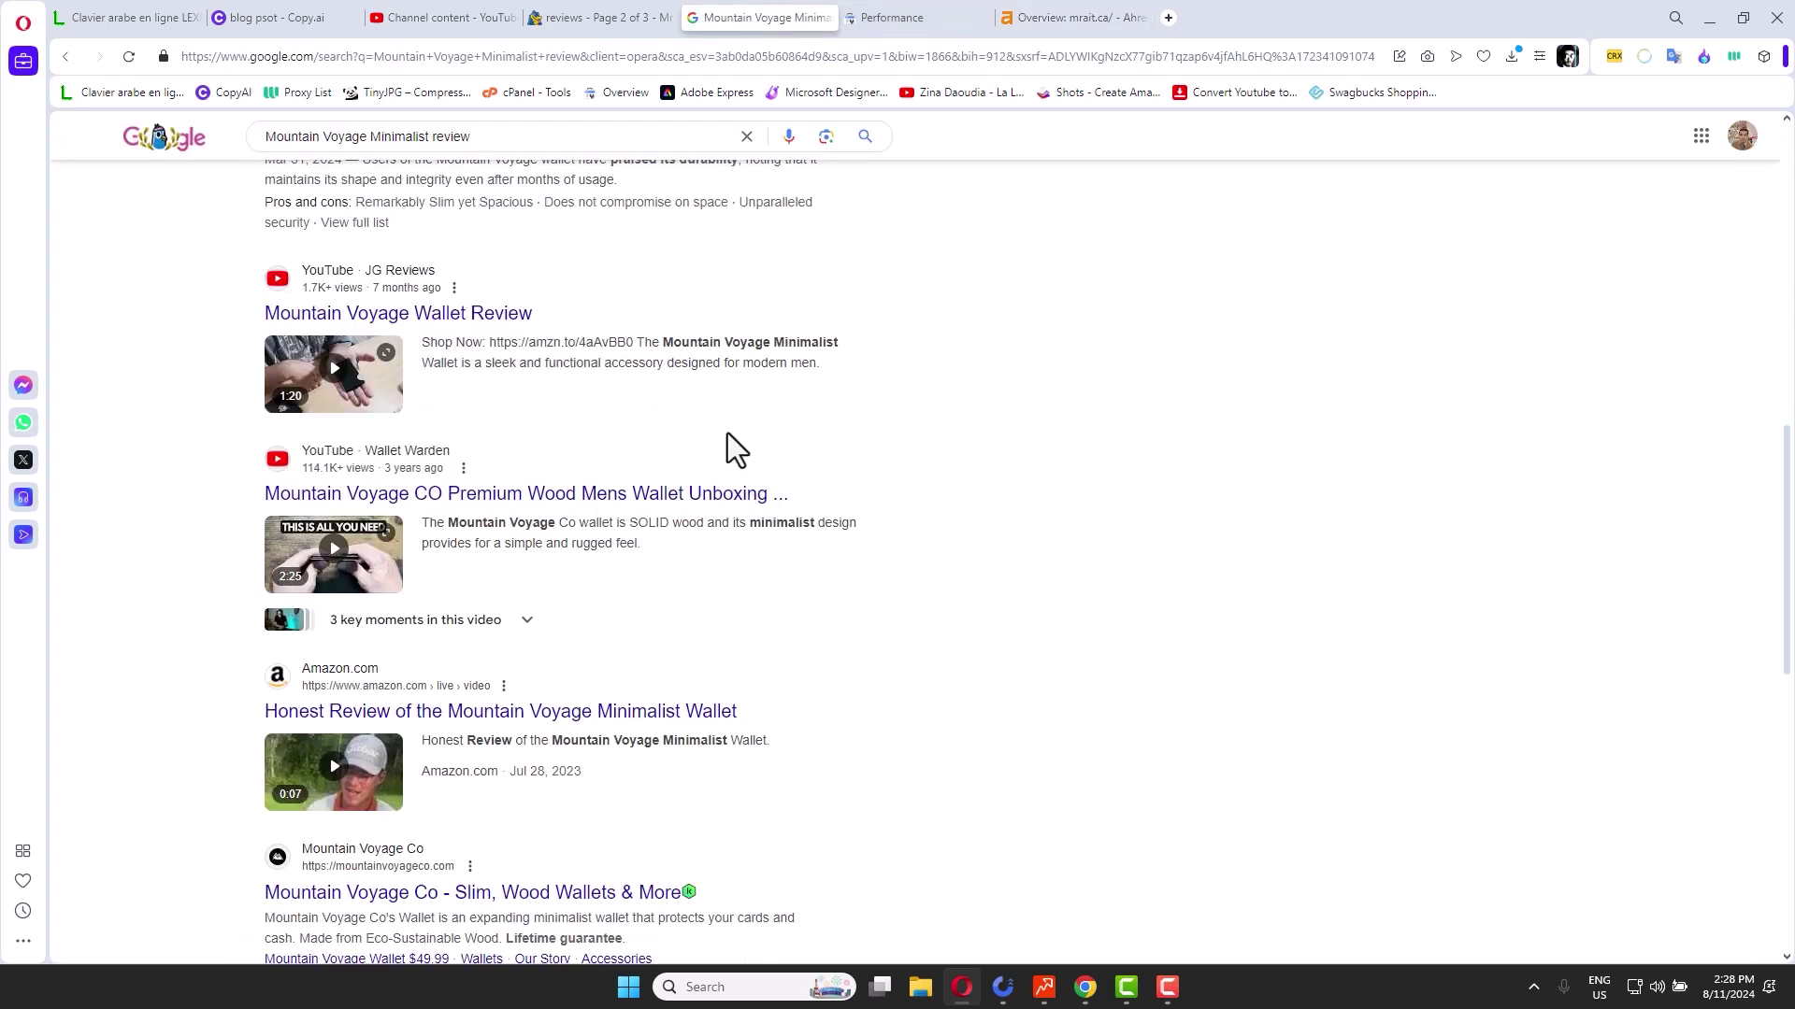
{"action": "scroll", "coordinate": [551, 386], "scroll_direction": "up", "scroll_amount": 5}
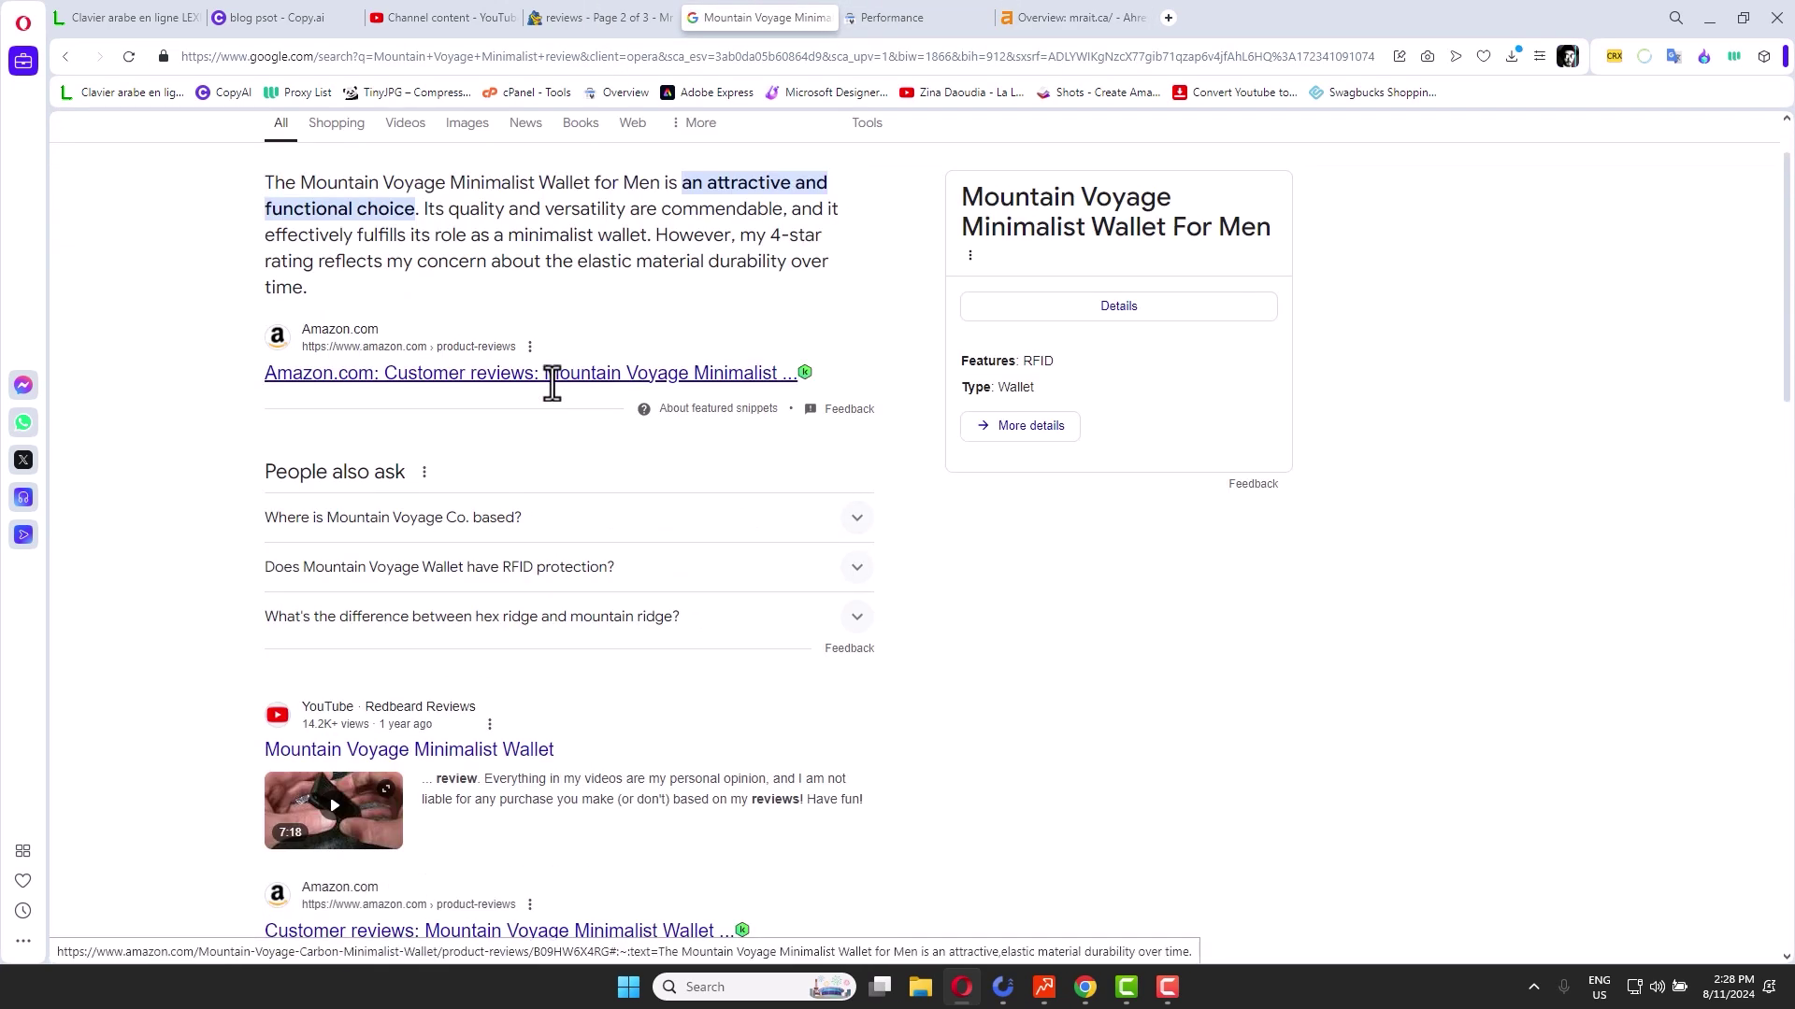
{"action": "scroll", "coordinate": [553, 402], "scroll_direction": "down", "scroll_amount": 10}
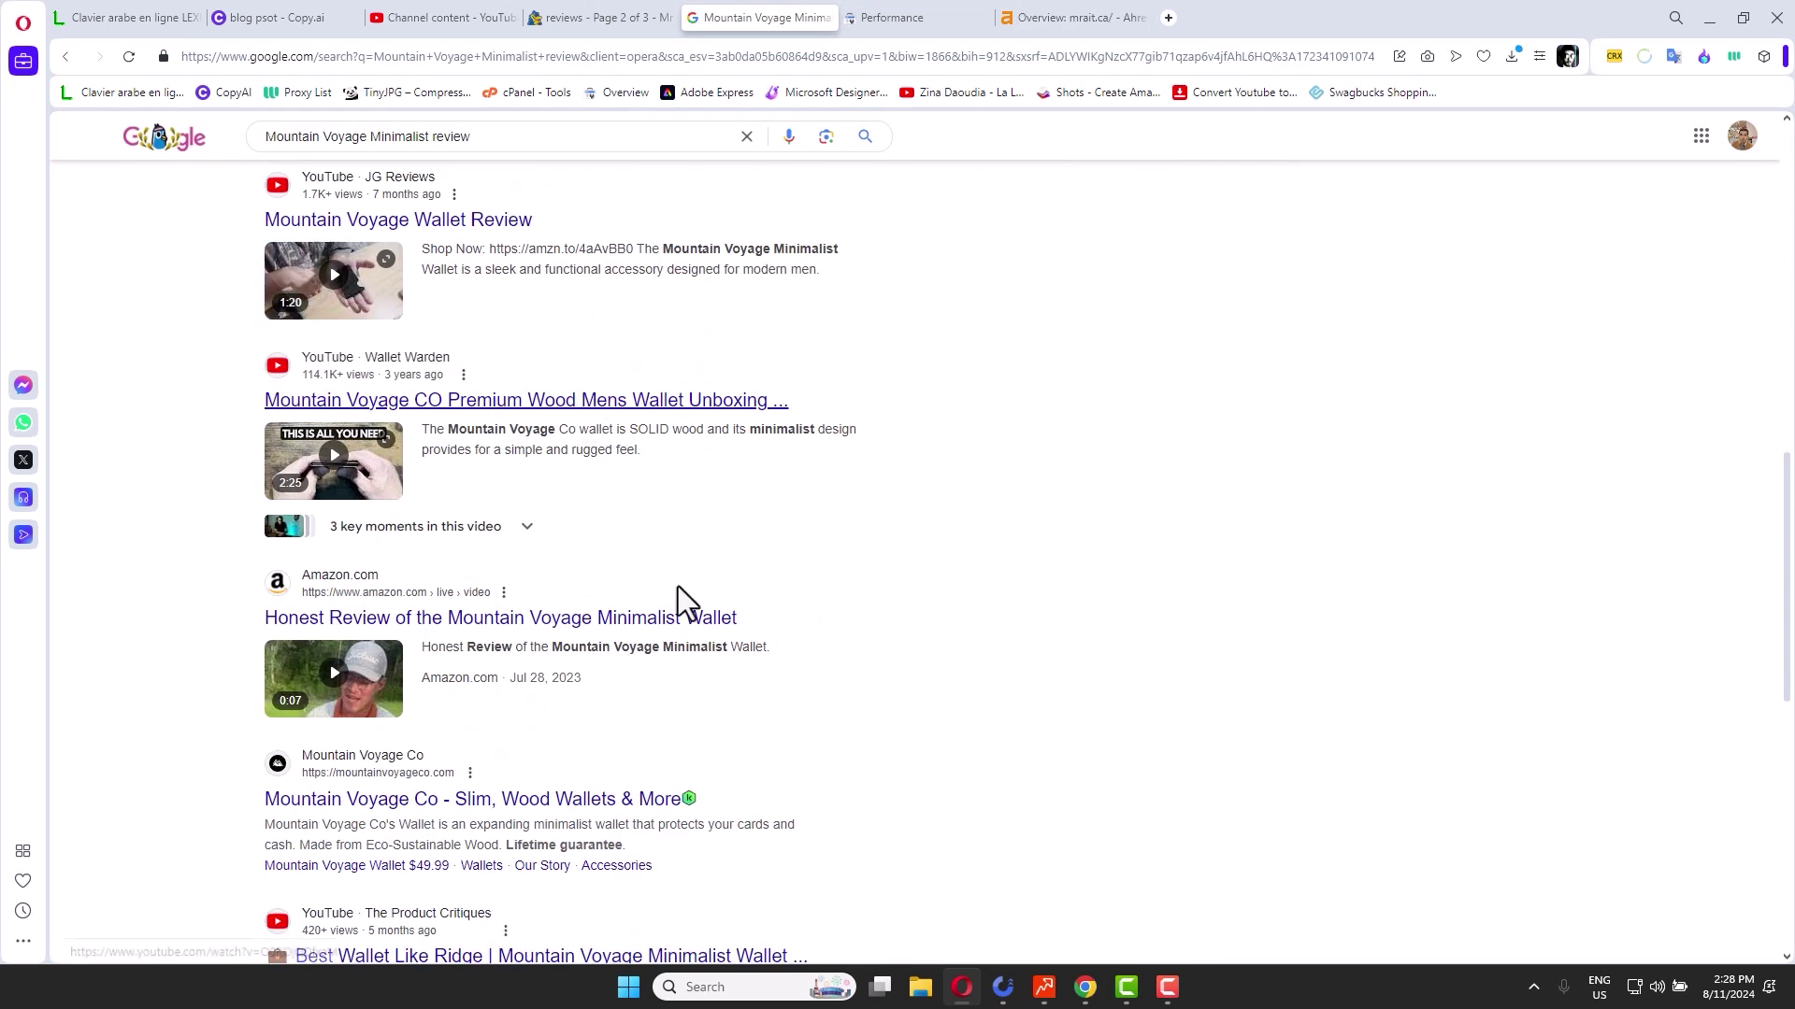